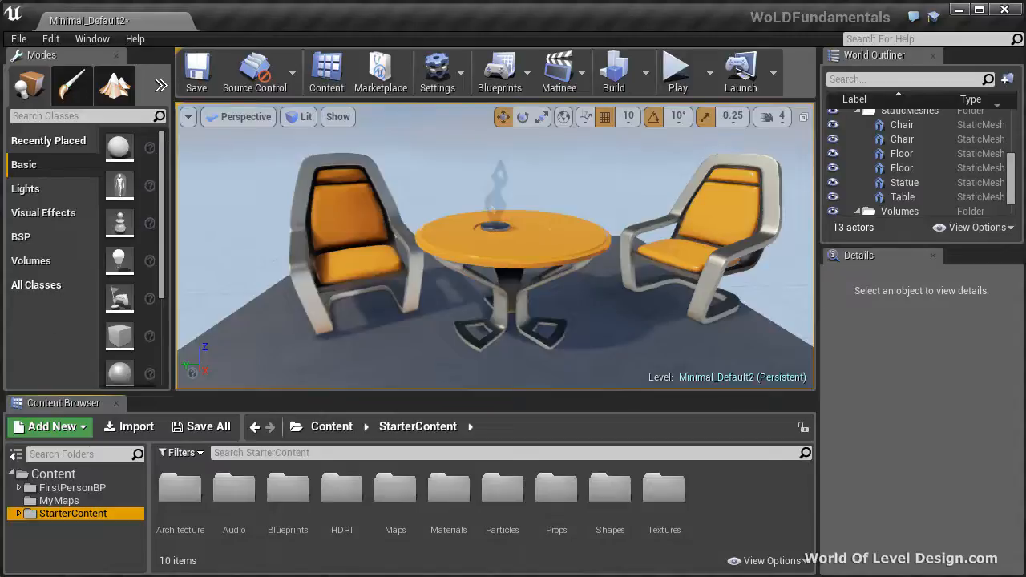
Select the left chair, the table and the right chair one after another in the perspective view
click(376, 250)
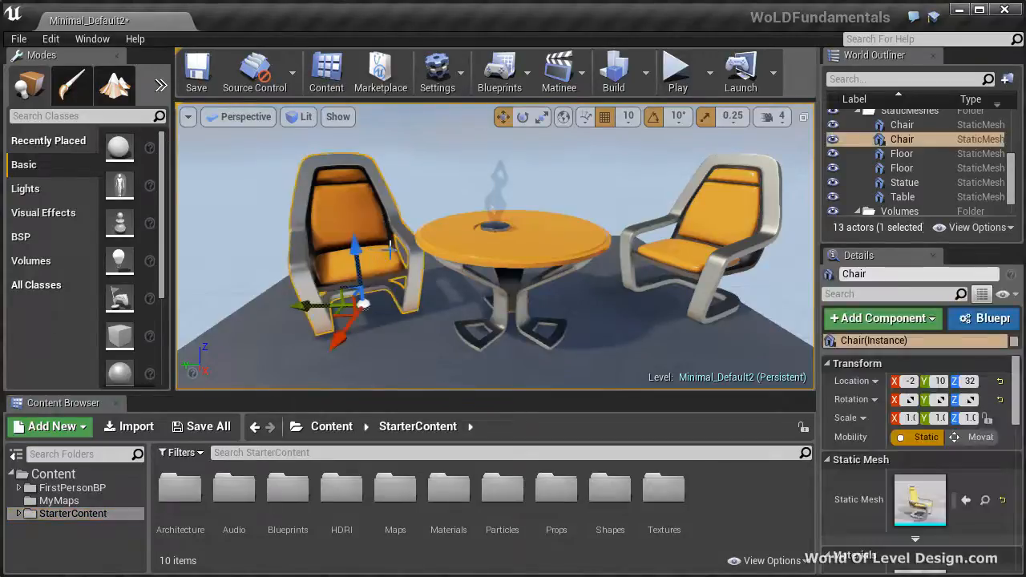
right_drag(559, 274, 569, 238)
drag(561, 317, 572, 453)
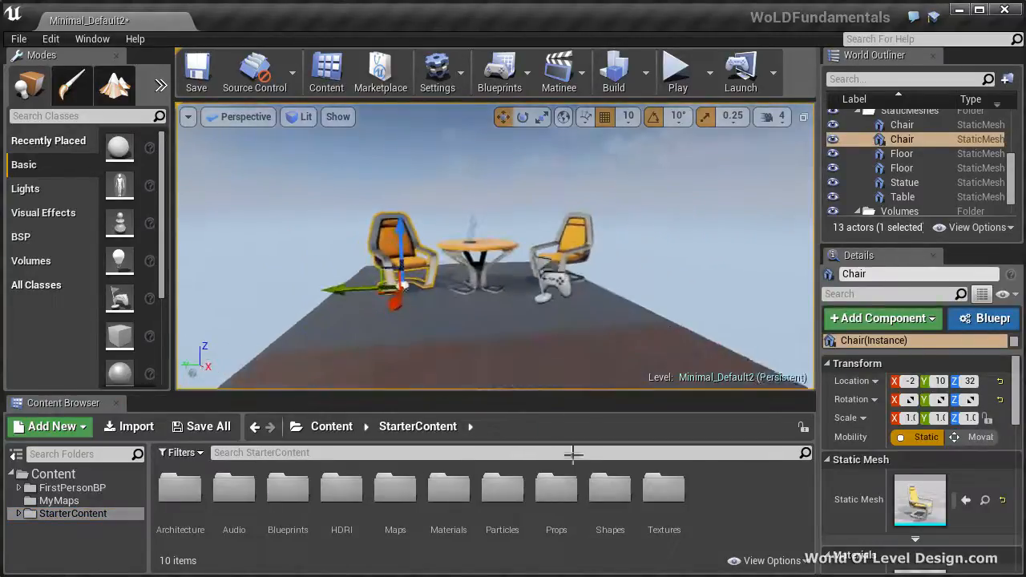
right_drag(559, 316, 557, 279)
click(495, 321)
right_drag(560, 318, 559, 355)
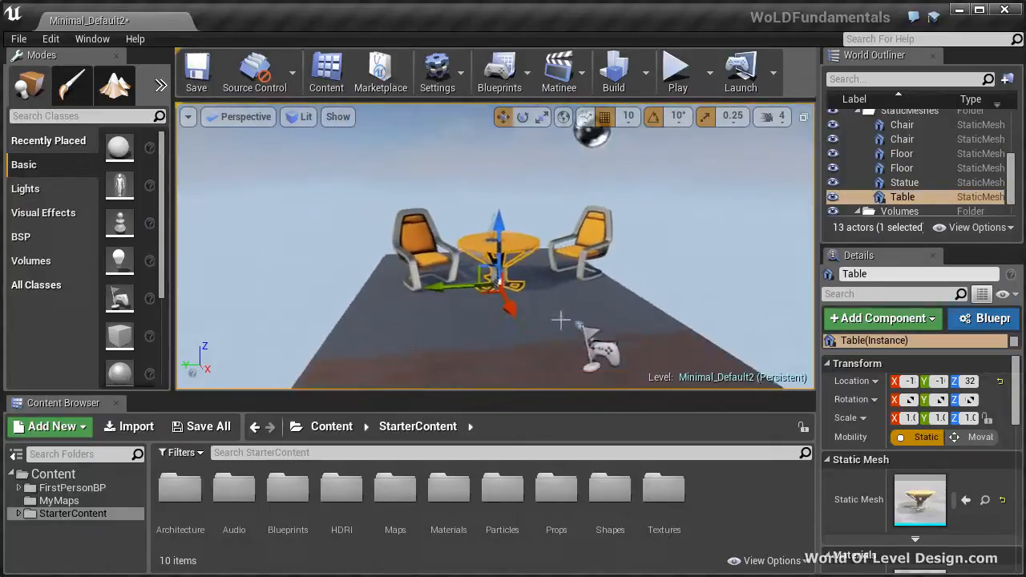
click(478, 326)
click(589, 237)
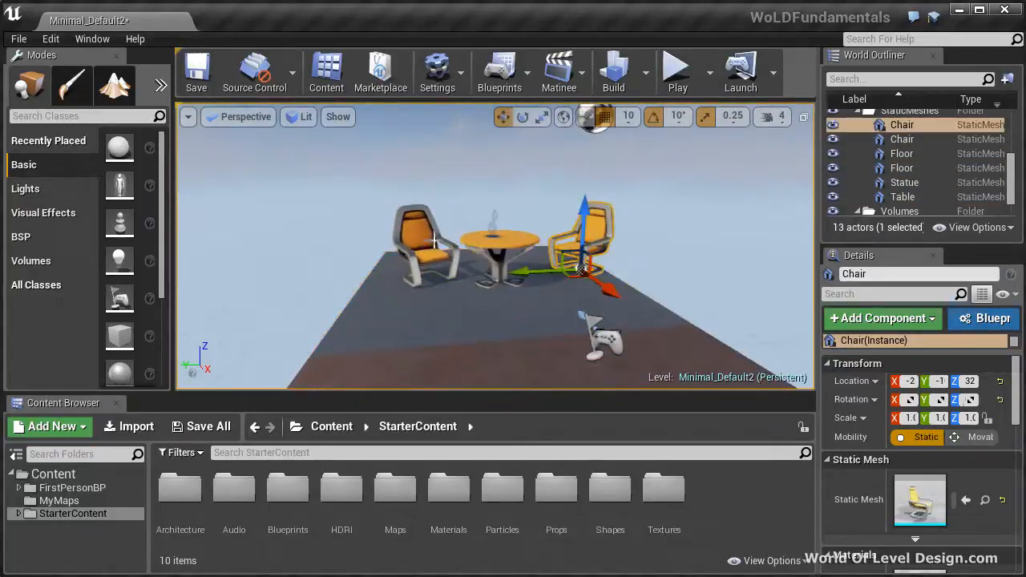
click(418, 241)
Select the reflection capture sphere above the furniture, followed by the Player Start on the floor
right_drag(549, 217, 542, 199)
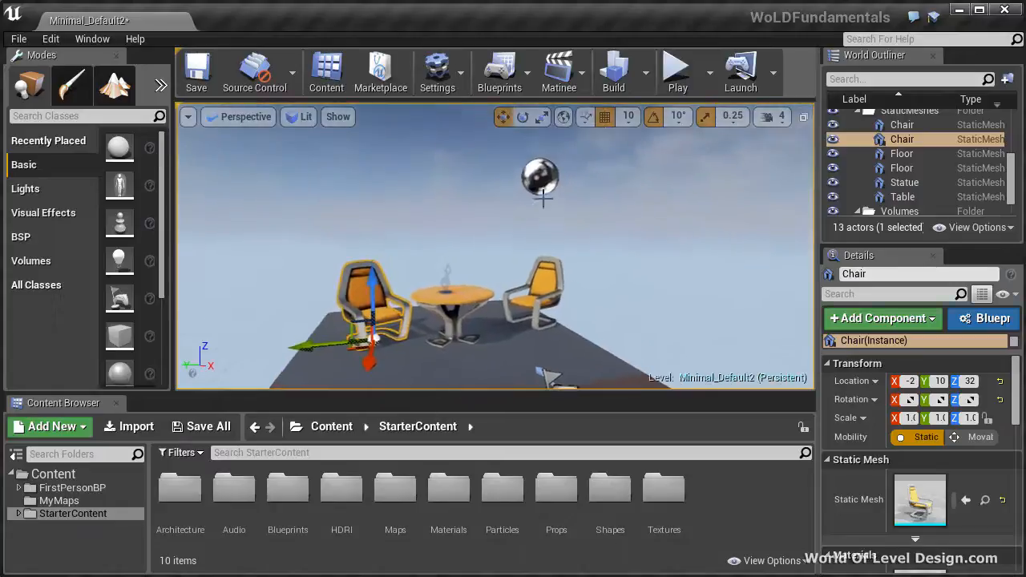
click(542, 182)
right_drag(611, 190, 610, 261)
key(f)
click(529, 325)
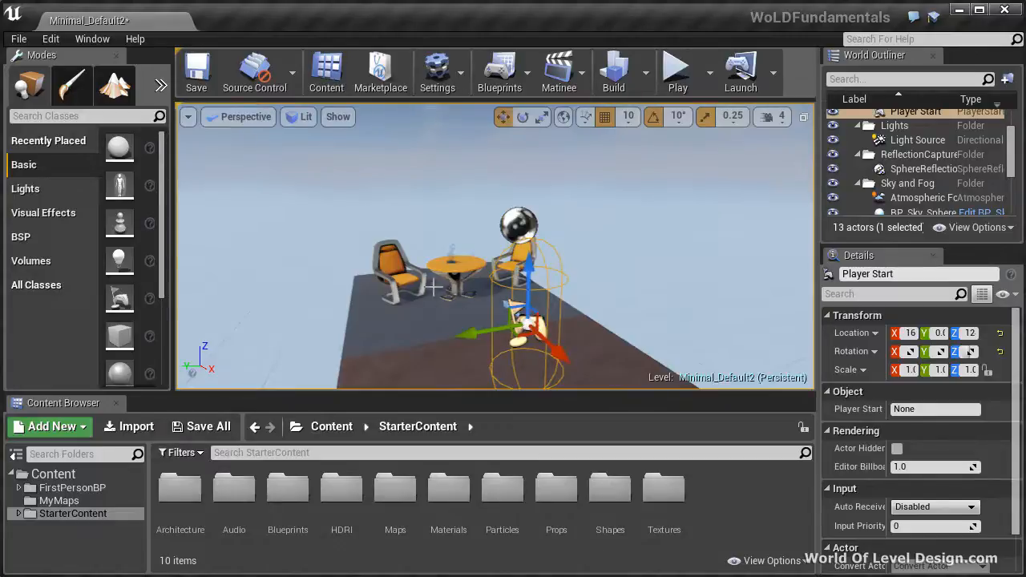
scroll(437, 286, up, 10)
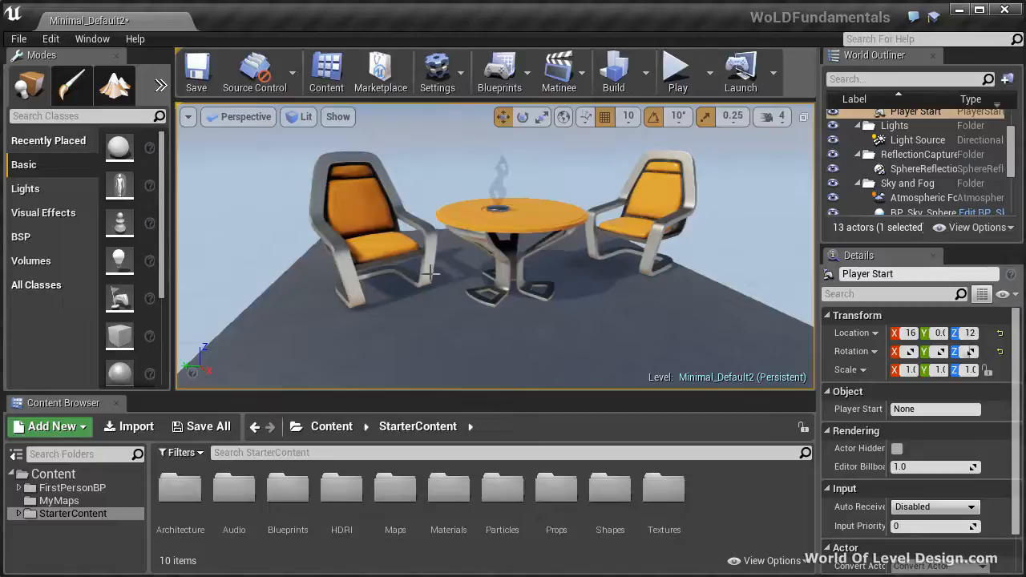
Select each chair, the table and the statue individually, finishing with the left chair
click(387, 236)
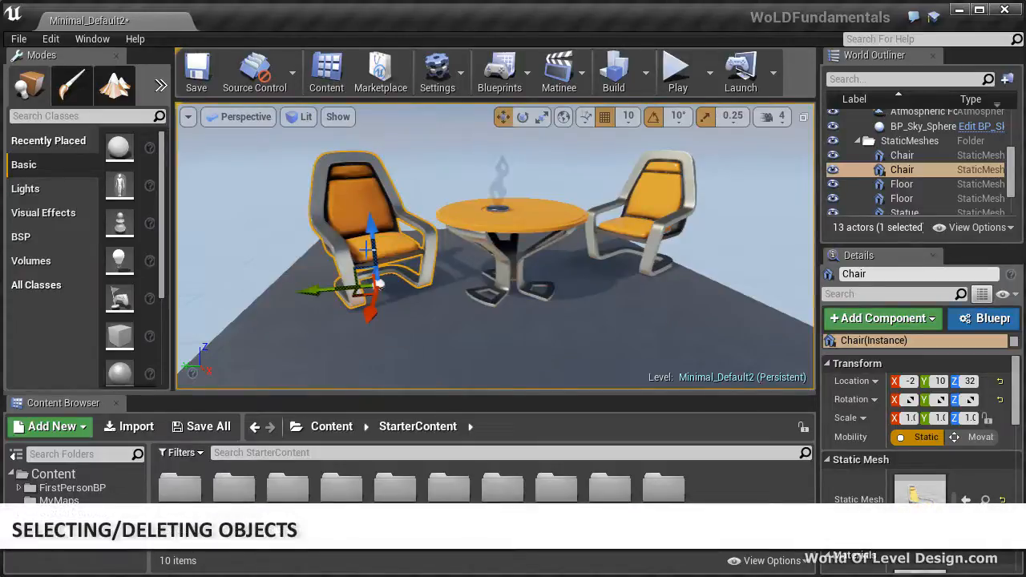
click(525, 220)
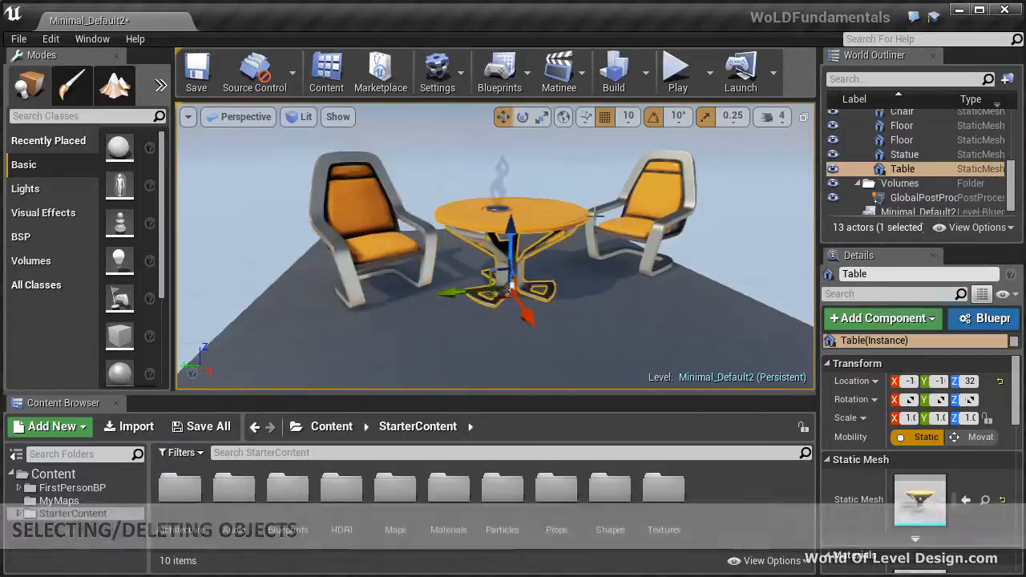
click(661, 202)
click(499, 177)
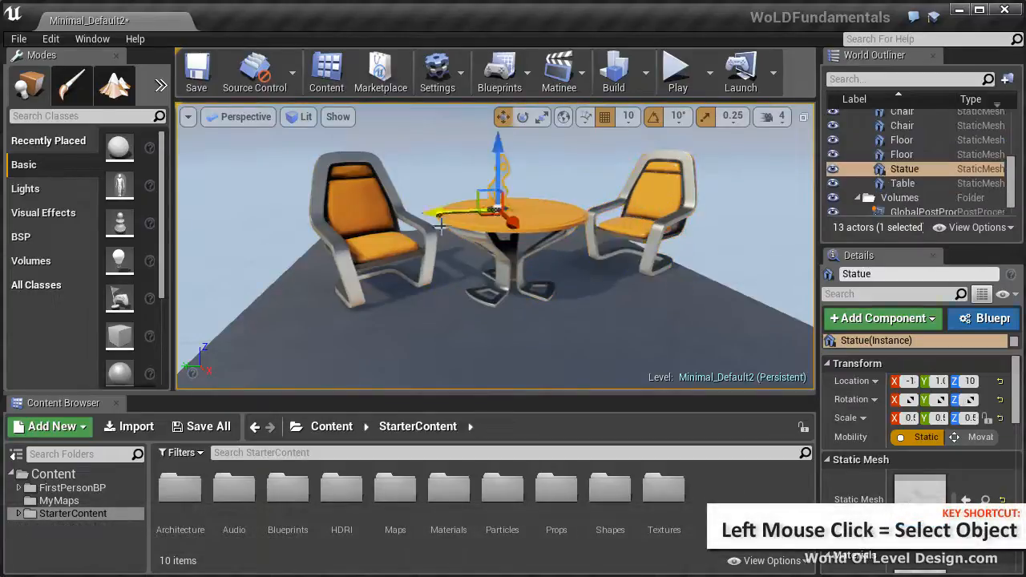
click(344, 210)
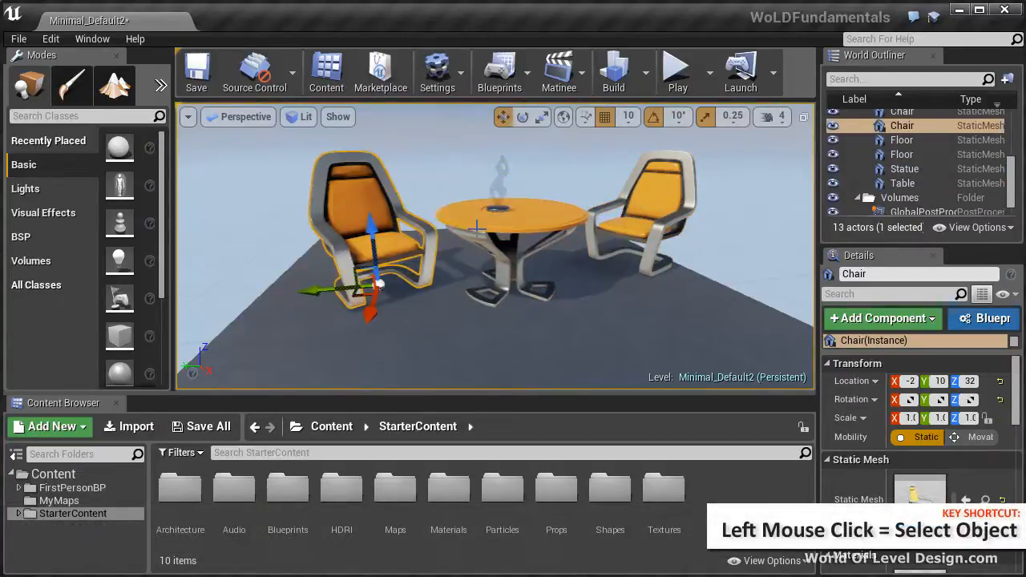
Show the four-view layout, select the table and the Player Start in the front view, and restore the single perspective view
click(803, 116)
click(547, 209)
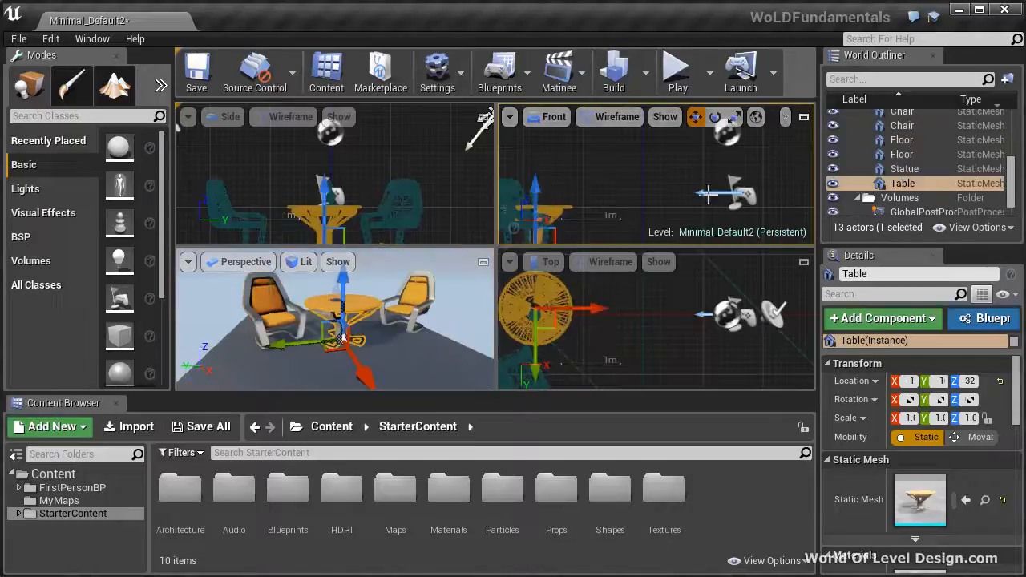
click(733, 192)
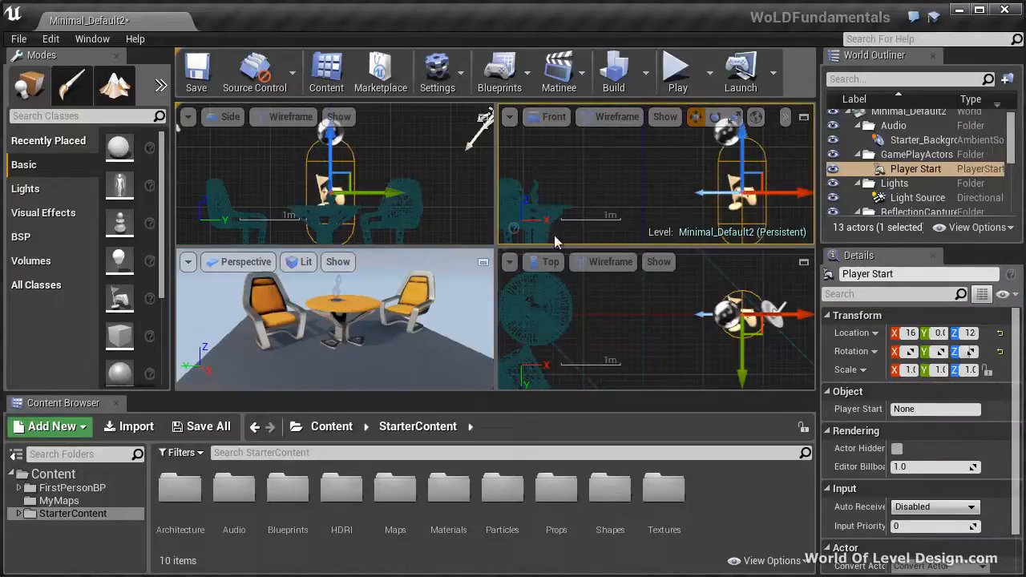
click(482, 261)
Select the table and clear the selection, then select the right chair and the sky sphere behind it
click(490, 224)
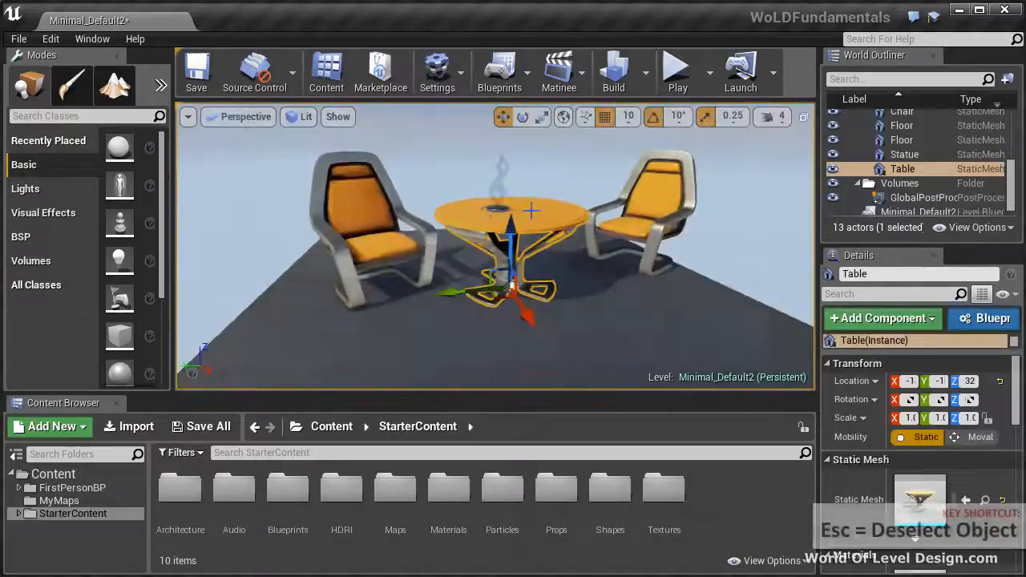
key(Escape)
click(668, 205)
right_drag(685, 198, 699, 170)
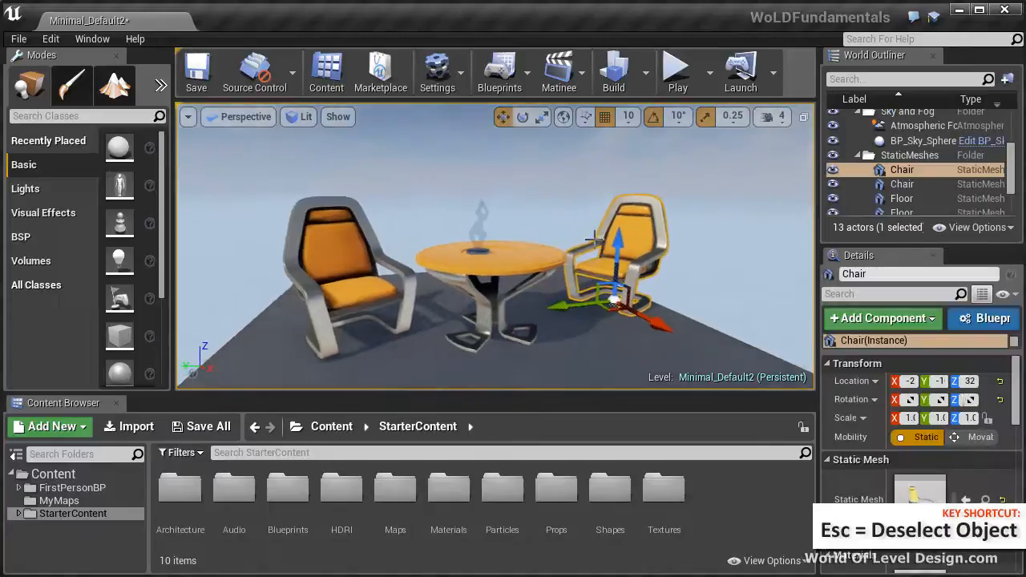
click(537, 217)
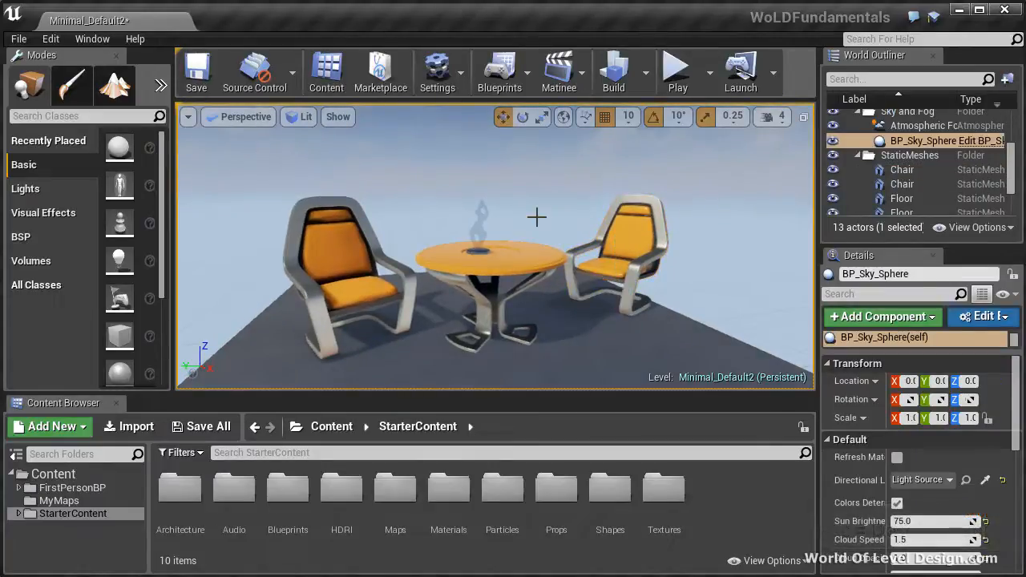
Delete the right chair from the level
click(621, 236)
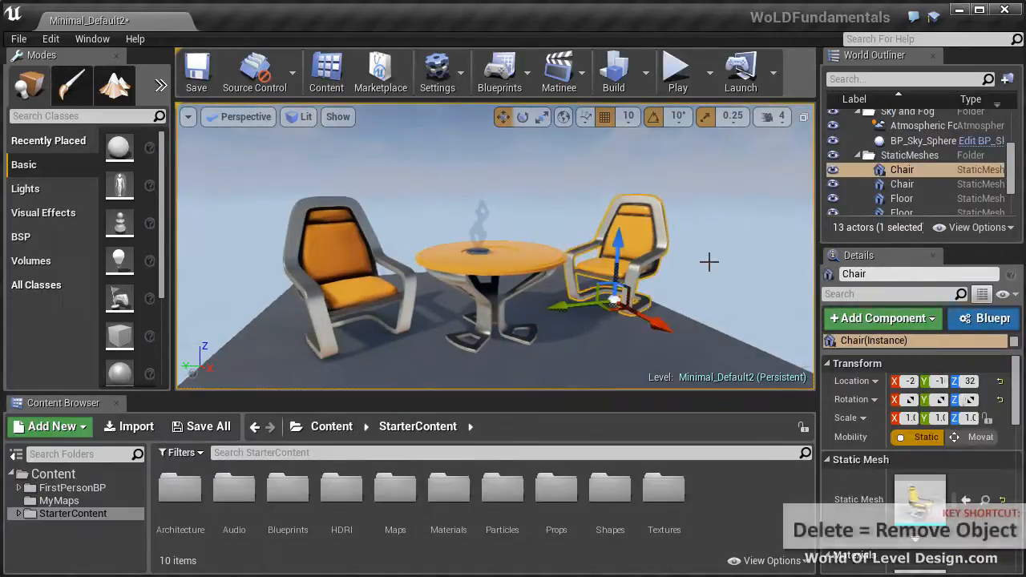
scroll(709, 263, down, 3)
key(Delete)
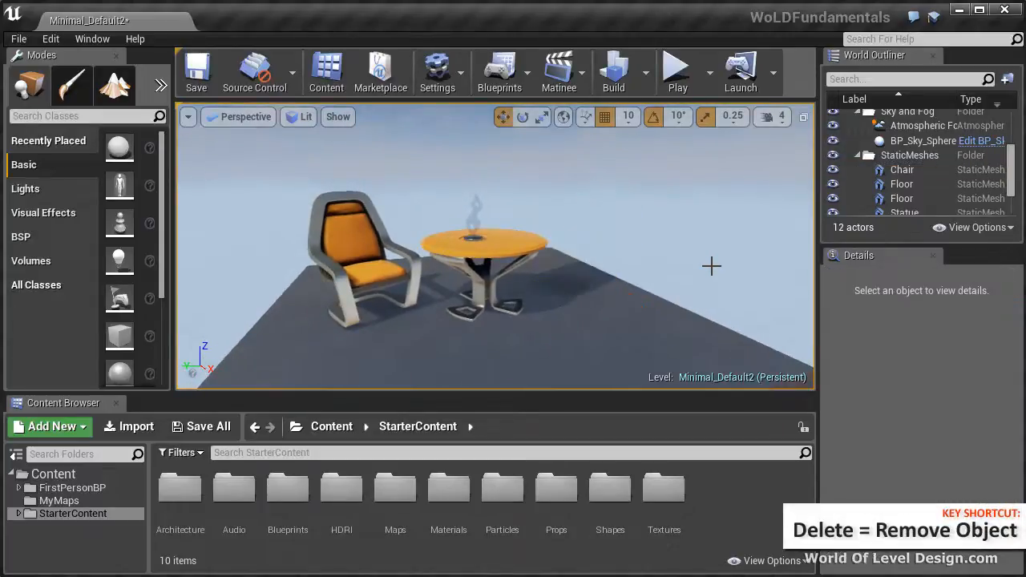
Delete the Player Start actor from the level
scroll(710, 265, down, 5)
click(573, 290)
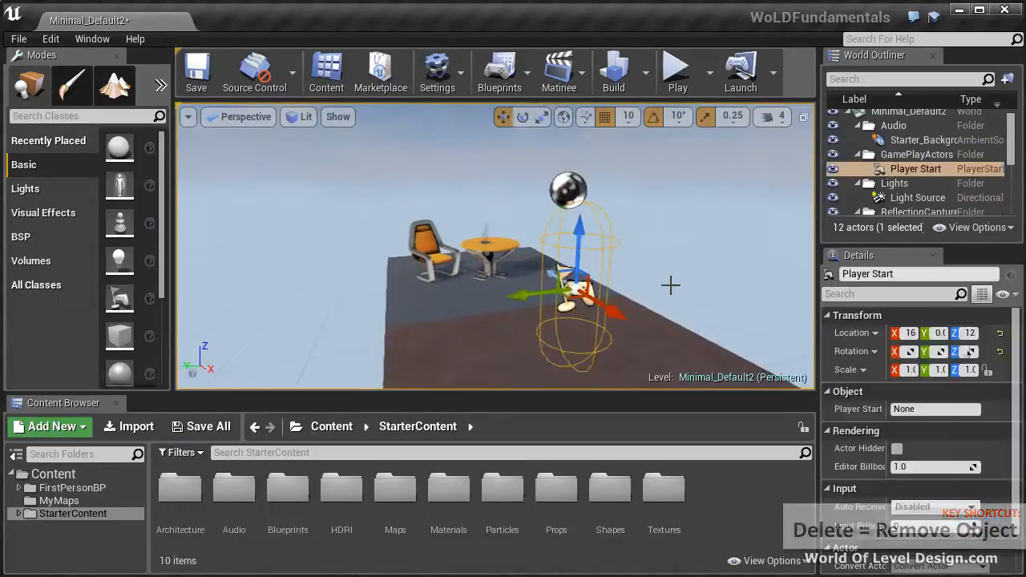
key(Delete)
Undo the deletions of the Player Start and the right chair
key(ctrl+z)
key(ctrl+z)
key(ctrl+z)
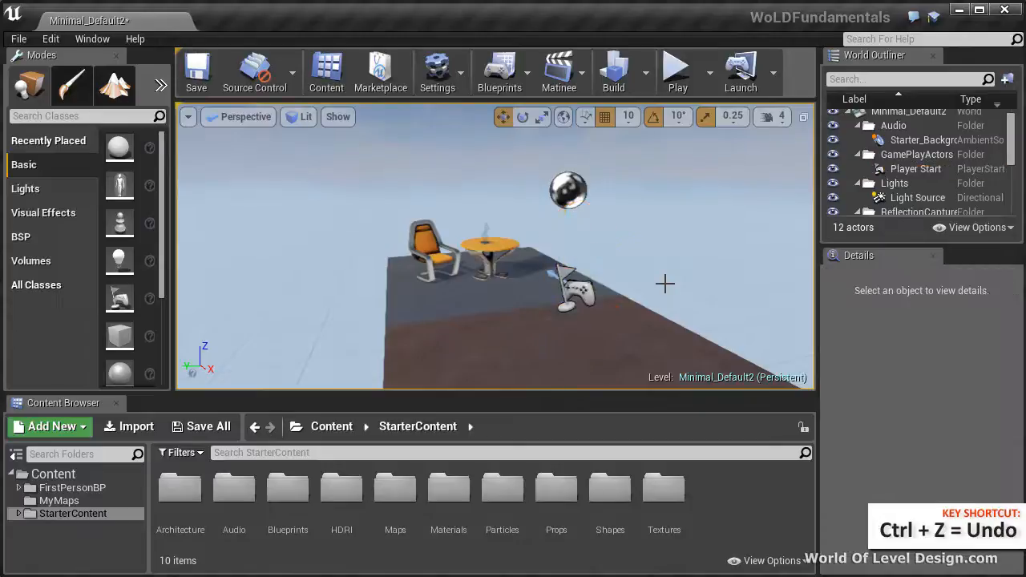
scroll(659, 282, up, 4)
scroll(655, 278, up, 3)
key(ctrl+z)
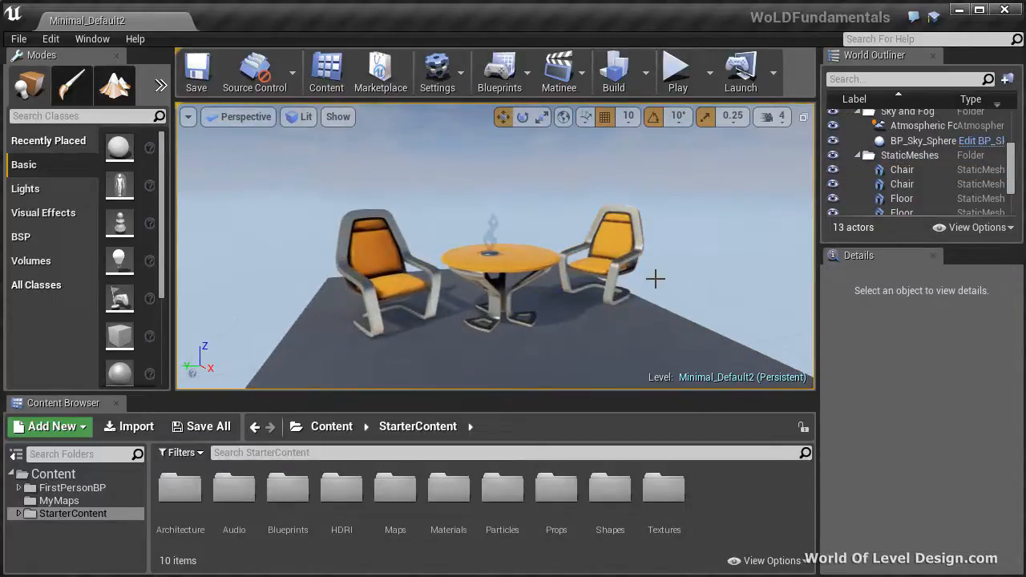
Select and frame the left chair, then do the same for the statue on the table
click(383, 282)
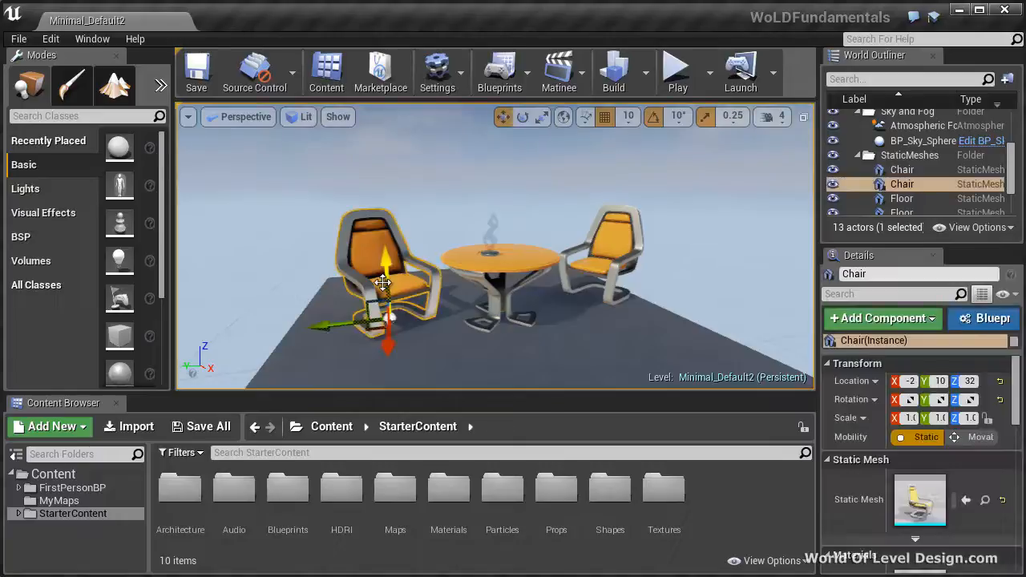
key(f)
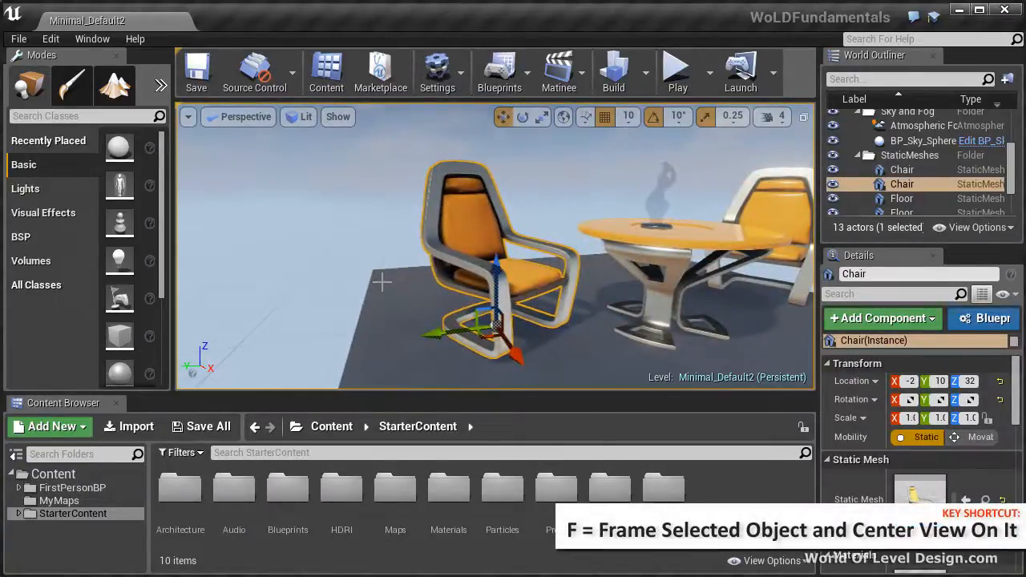
click(664, 192)
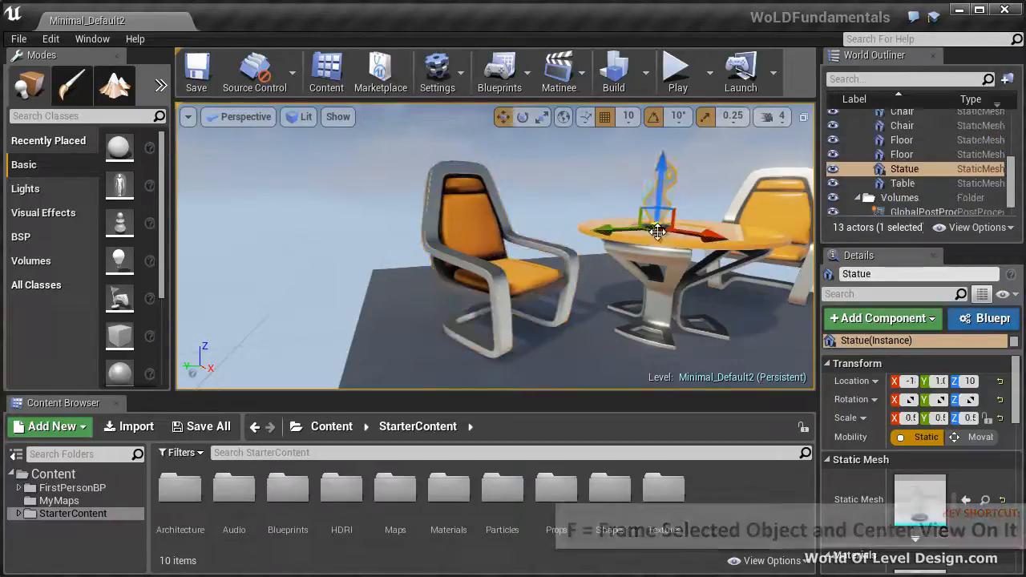
key(f)
Frame the right chair and orbit around it to inspect it from several angles
click(769, 262)
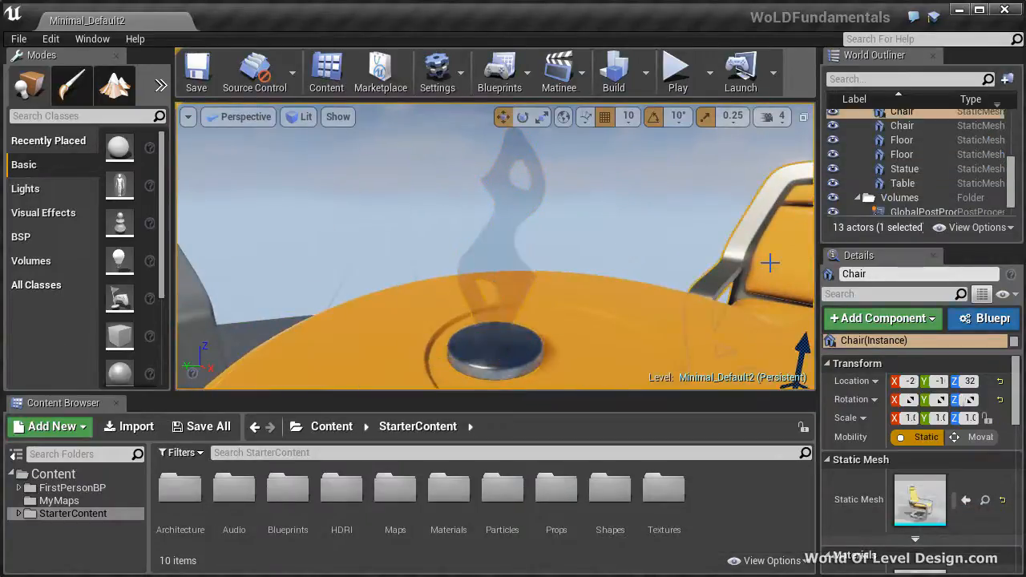
key(f)
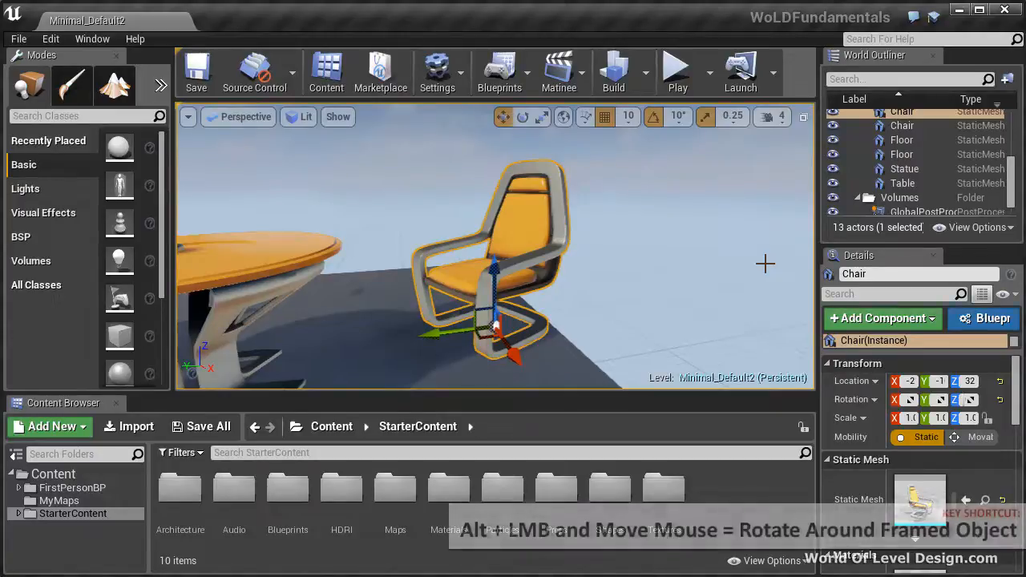
alt+drag(741, 259, 785, 280)
alt+right_drag(622, 265, 670, 291)
alt+drag(669, 292, 641, 293)
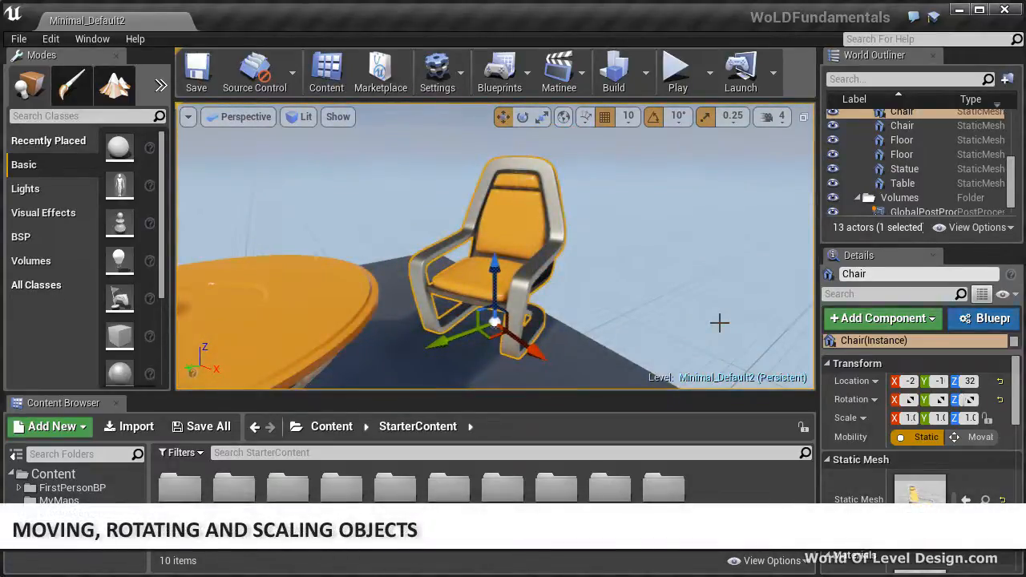
alt+drag(611, 268, 487, 295)
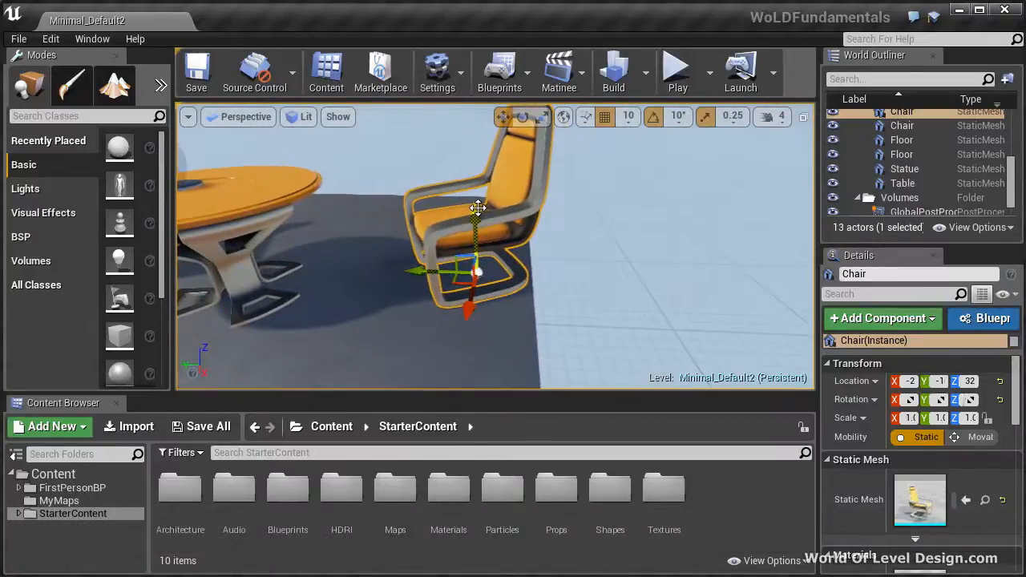
alt+drag(515, 304, 477, 328)
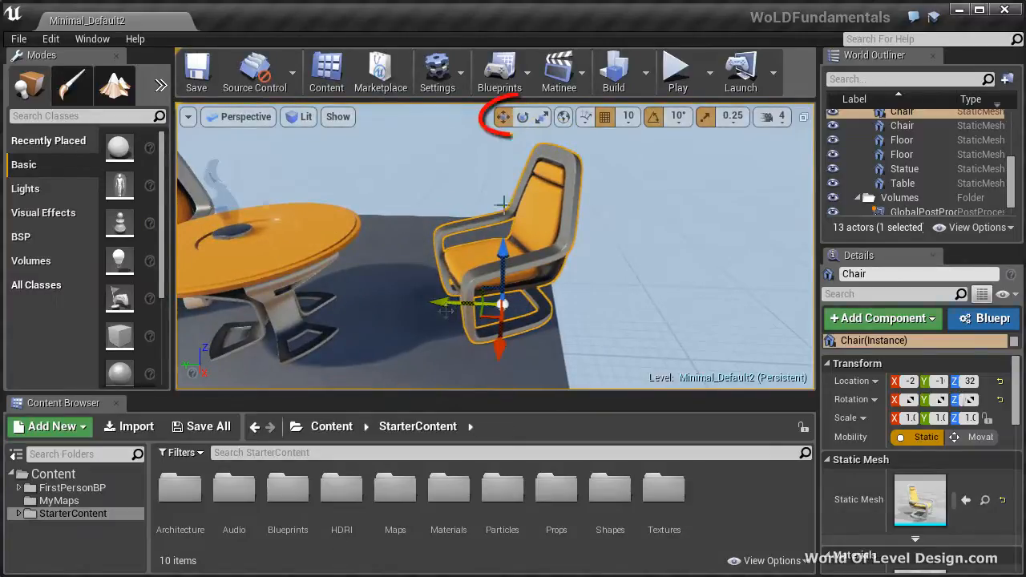
Switch the right chair's transform gizmo to rotate and scale modes, then return it to move mode
click(522, 117)
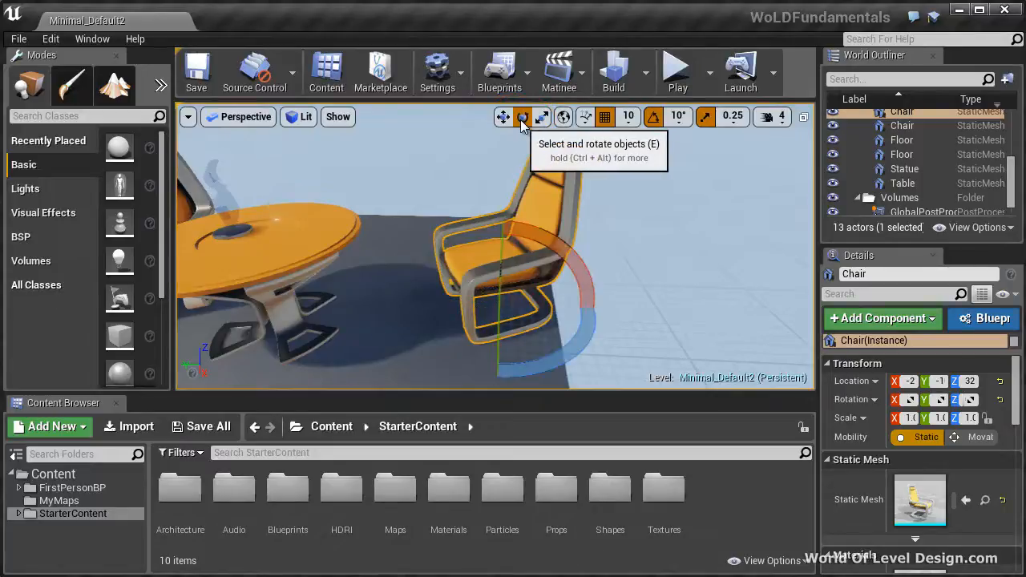
click(542, 117)
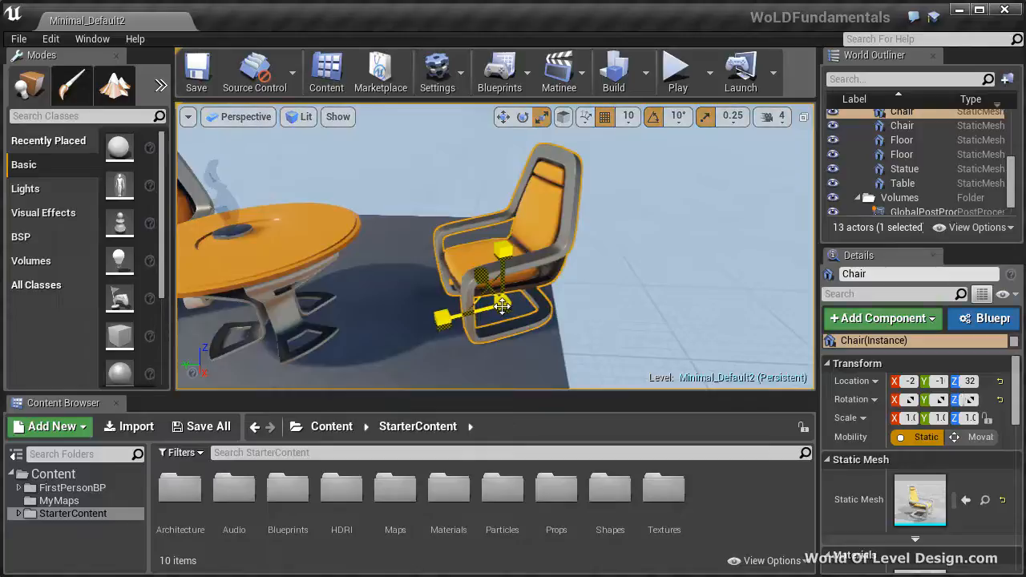
click(502, 117)
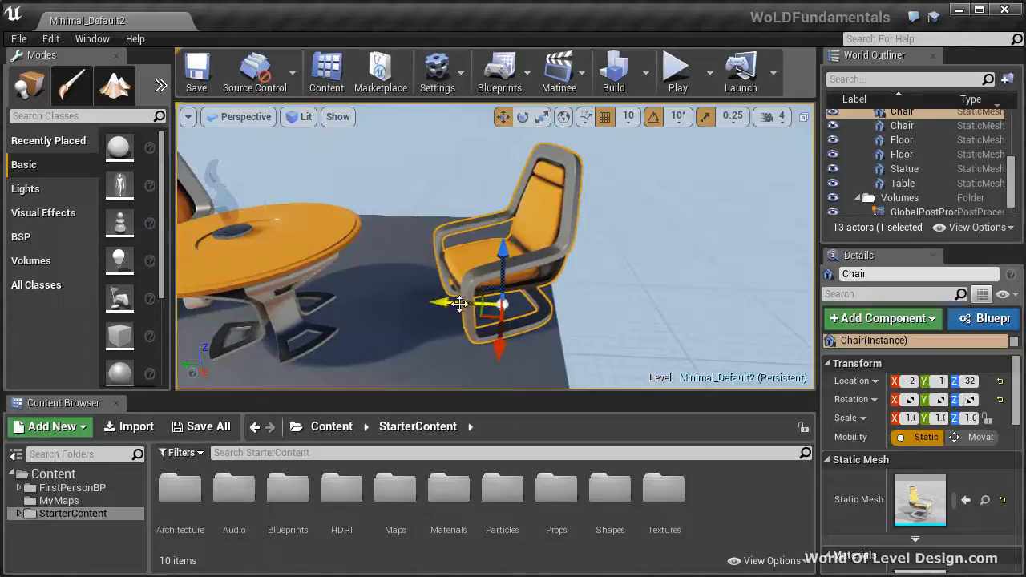
Move the right chair along its Y and X axes, and try a vertical move that is undone
drag(458, 301, 481, 285)
drag(530, 341, 522, 258)
drag(529, 187, 524, 211)
key(ctrl+z)
key(ctrl+z)
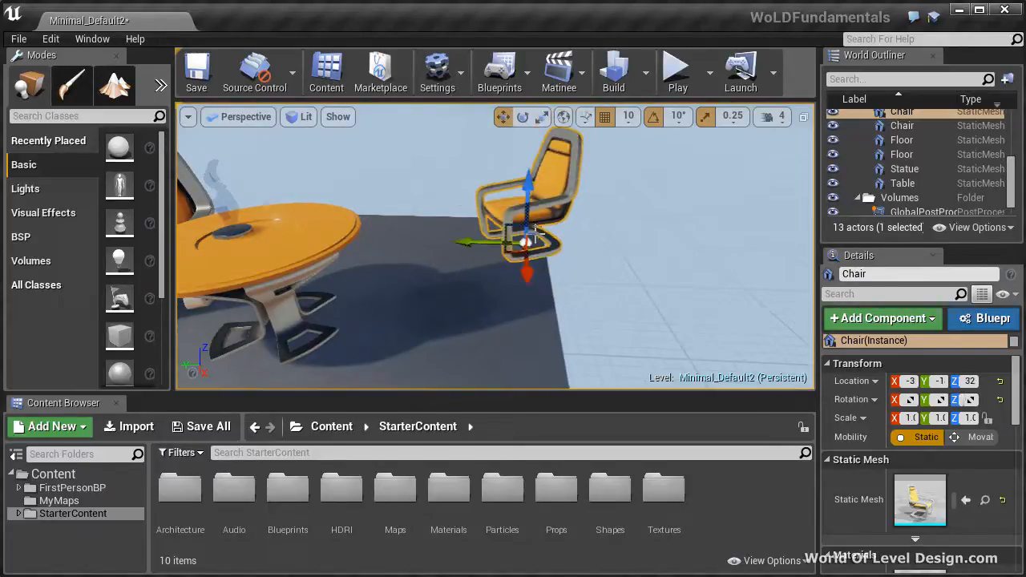
Move the right chair along the Y and Z axes together, raising it to a Z location of 42
right_drag(602, 293, 561, 254)
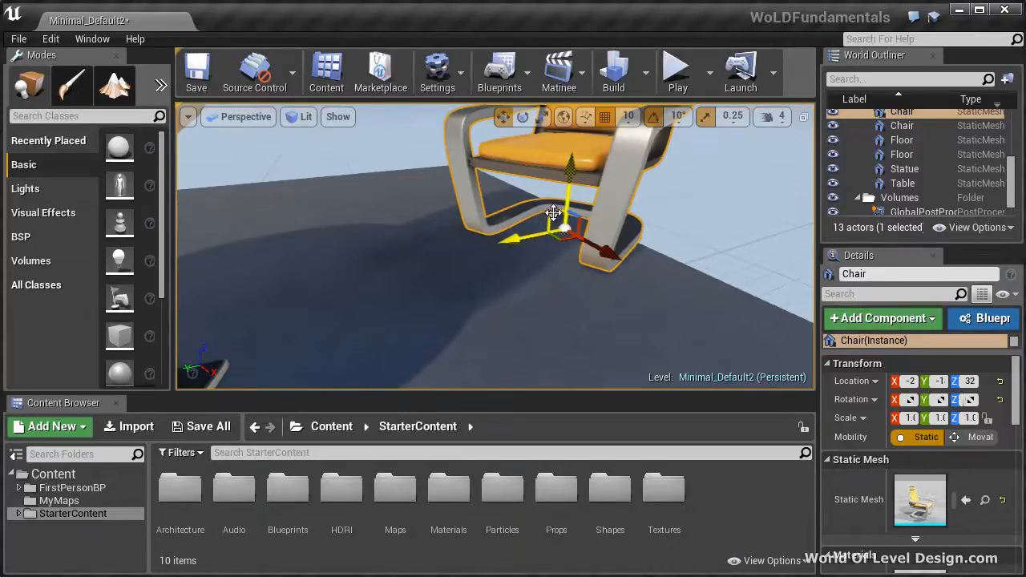
drag(553, 213, 567, 190)
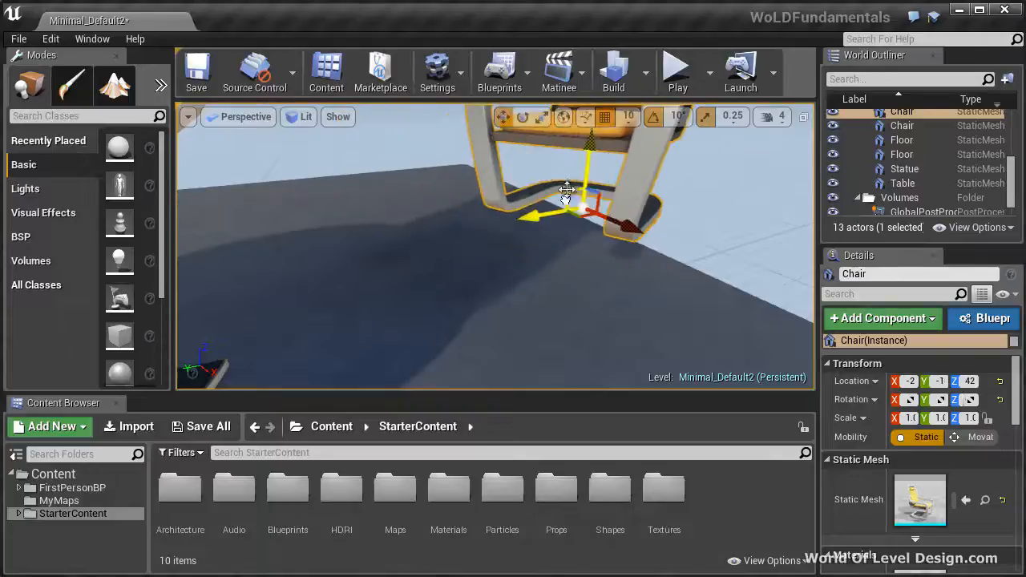
Move the right chair along its X and Z axes together, raising it to a Z location of 51
scroll(561, 183, down, 5)
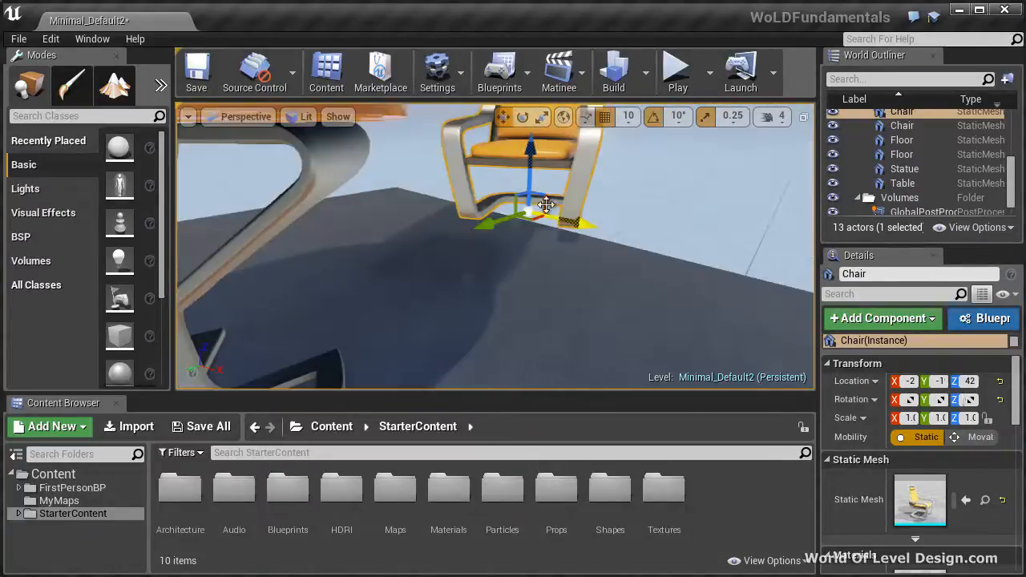
drag(553, 198, 473, 196)
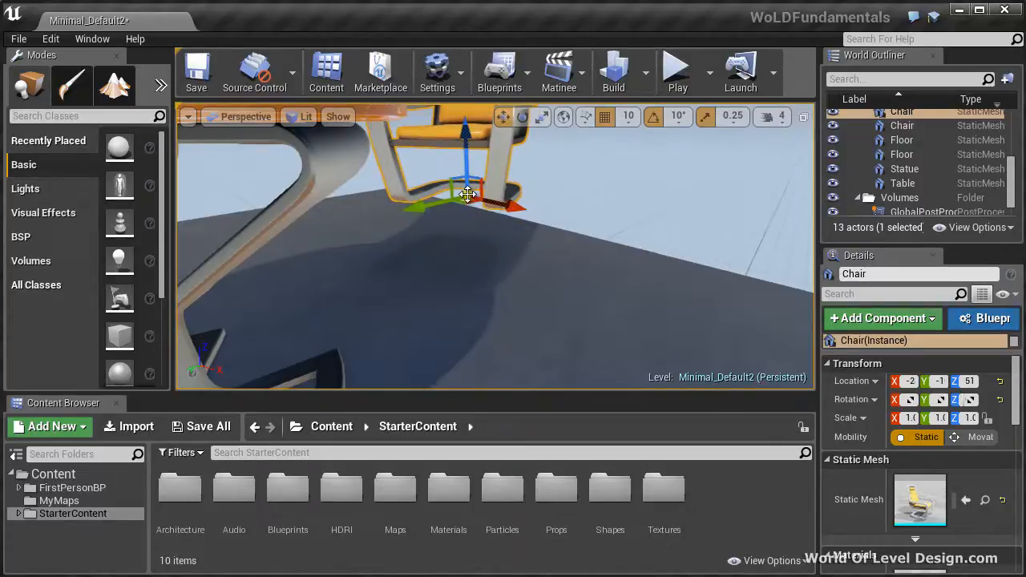
right_drag(521, 244, 433, 249)
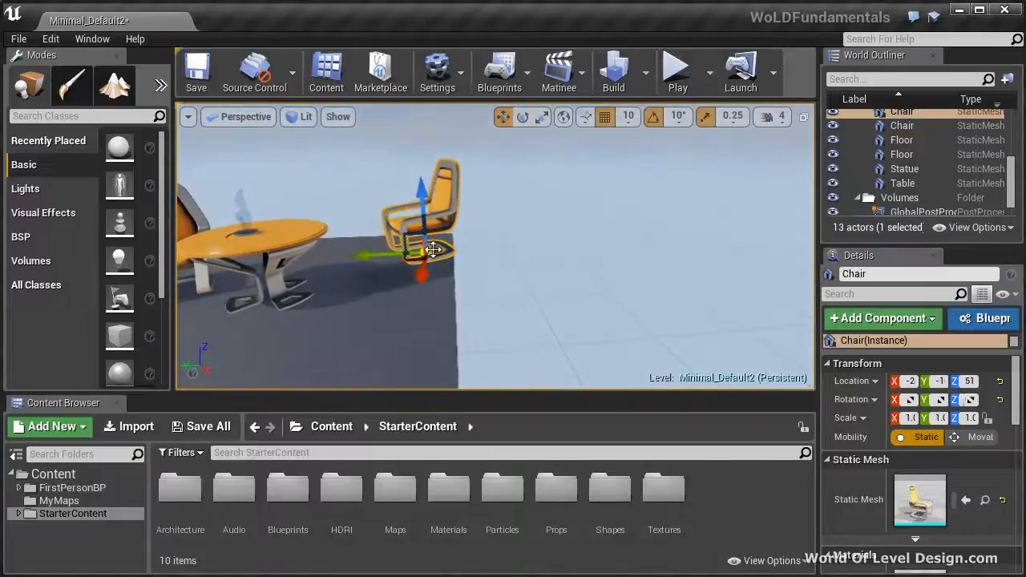
Move the right chair freely on all axes from two viewing angles, and undo the last move
drag(431, 249, 505, 249)
alt+drag(595, 204, 727, 194)
drag(510, 269, 624, 221)
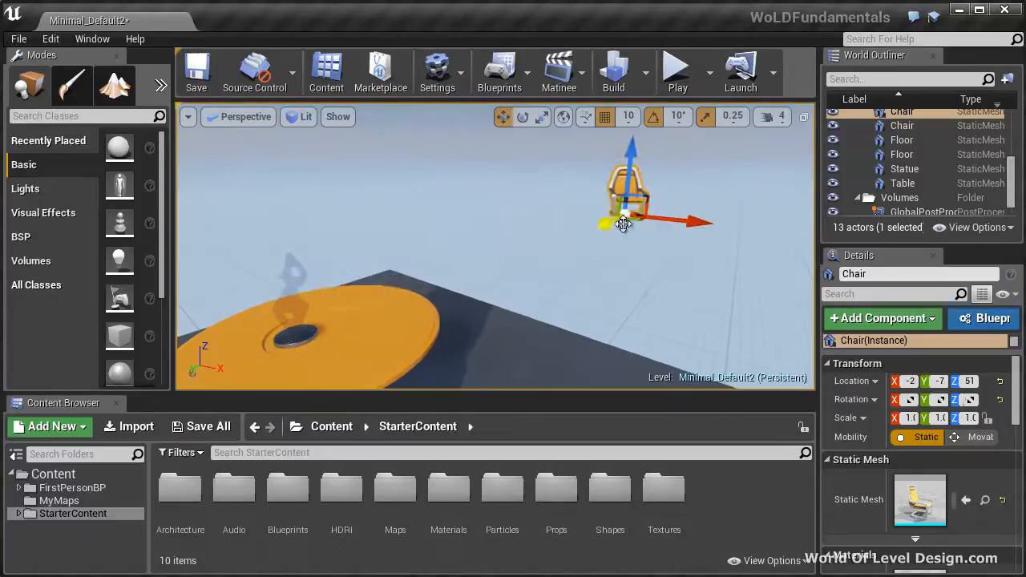
key(ctrl+z)
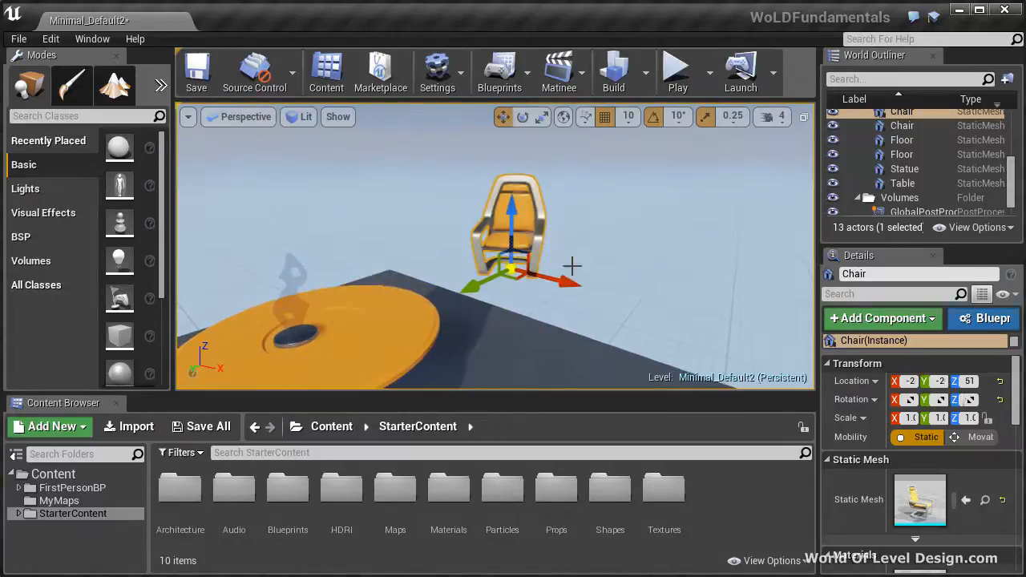
Reposition the right chair above the floor's corner and expand the viewport to immersive full-screen mode
alt+drag(571, 265, 441, 271)
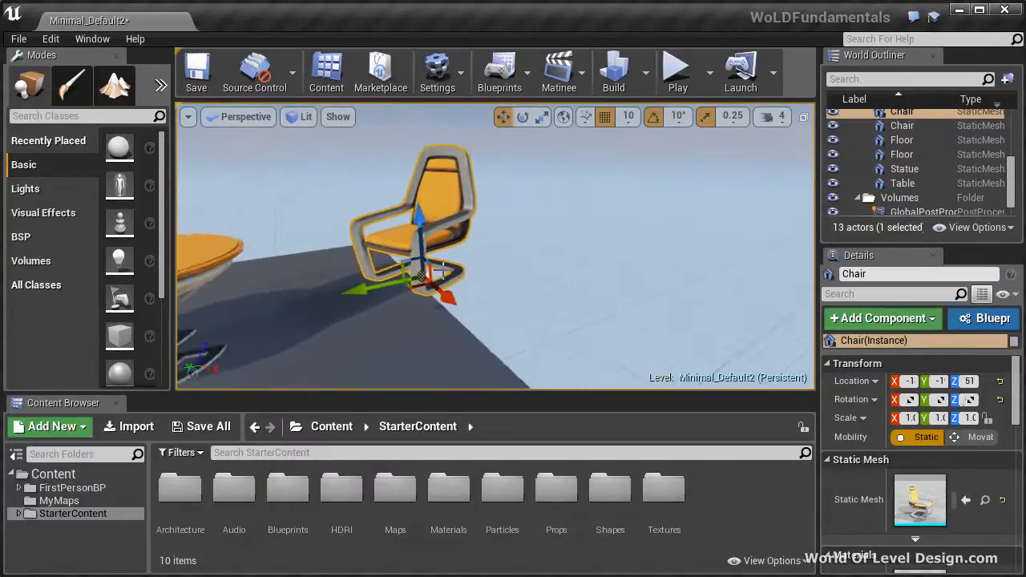
mouse_move(364, 288)
mouse_down()
mouse_move(351, 290)
mouse_move(399, 285)
mouse_move(290, 275)
mouse_move(449, 258)
mouse_move(508, 263)
mouse_move(339, 292)
mouse_move(350, 290)
mouse_up()
key(F11)
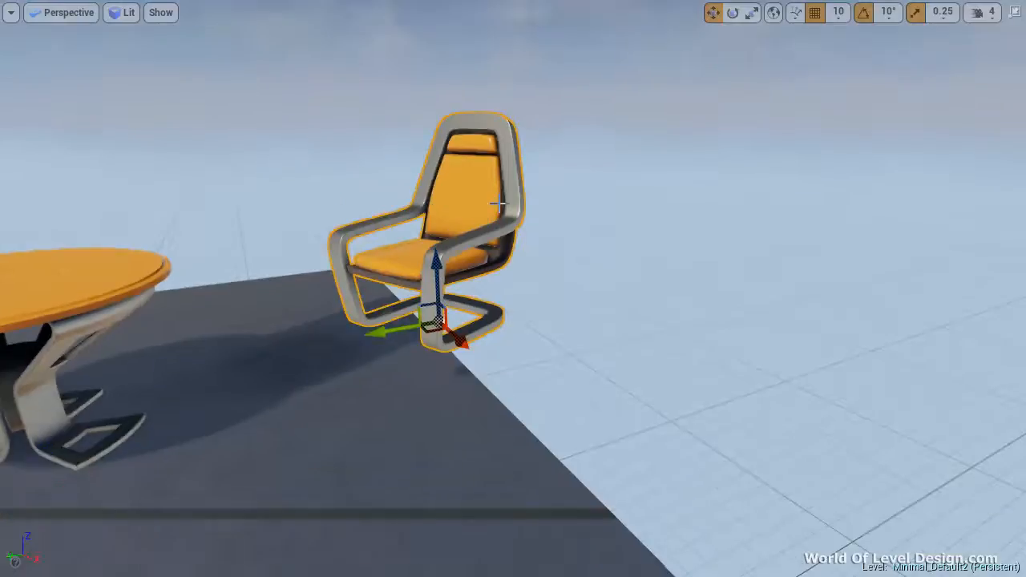
right_drag(568, 288, 550, 240)
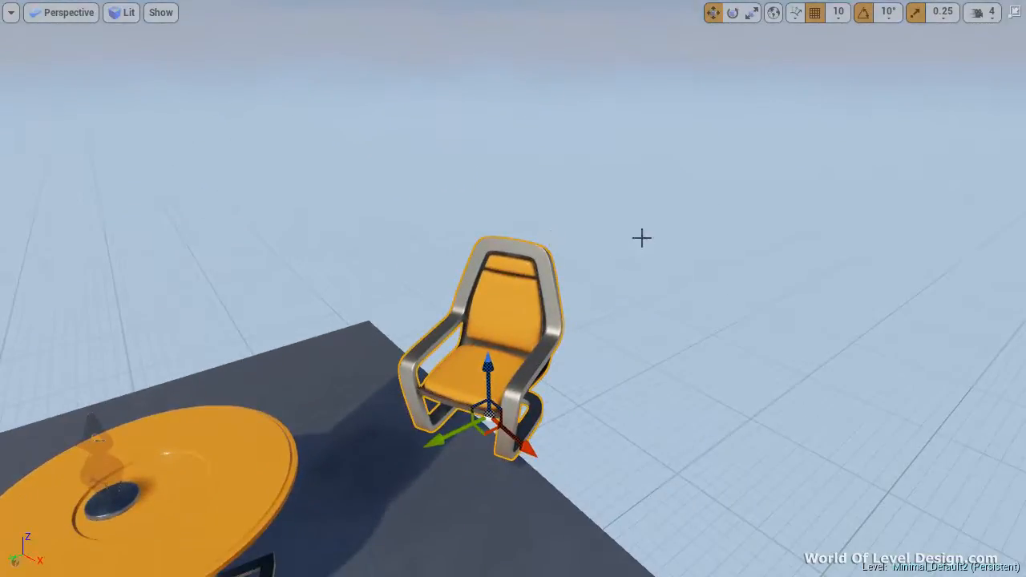
Try rotating the right chair around its axes in rotate mode, and undo the rotations
click(732, 14)
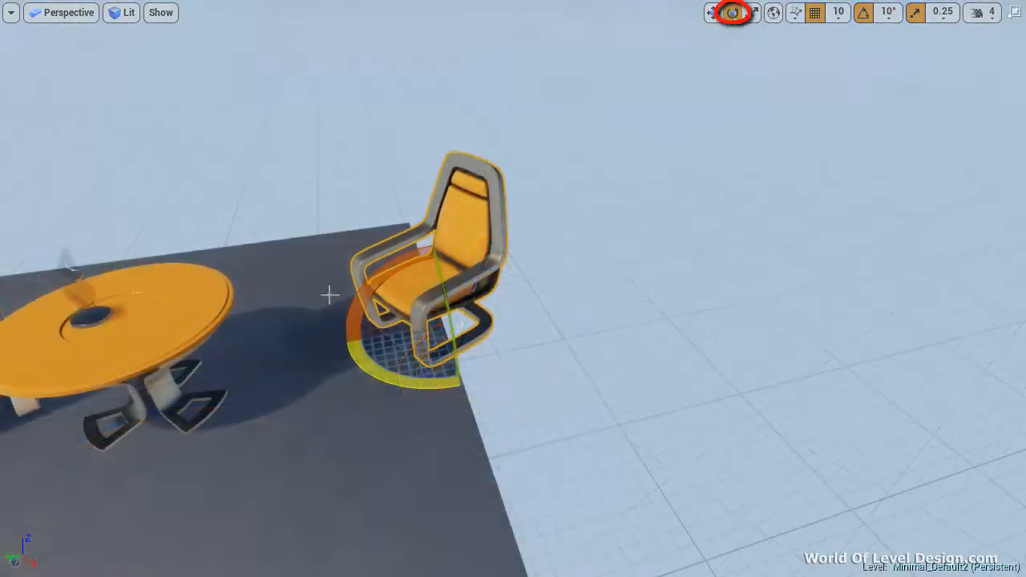
drag(362, 295, 437, 352)
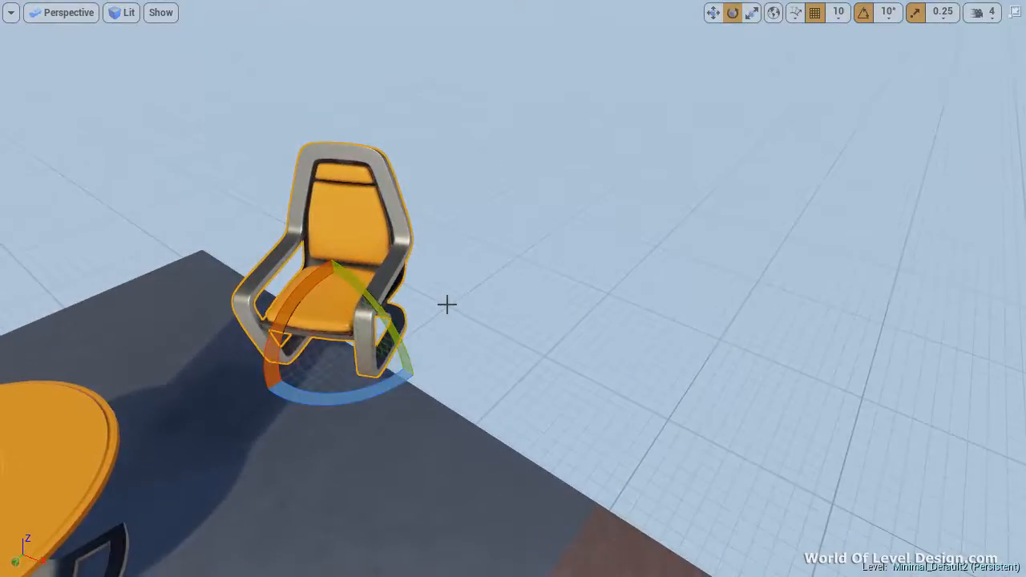
drag(446, 303, 421, 368)
drag(387, 213, 504, 232)
right_drag(504, 233, 446, 20)
drag(518, 305, 328, 195)
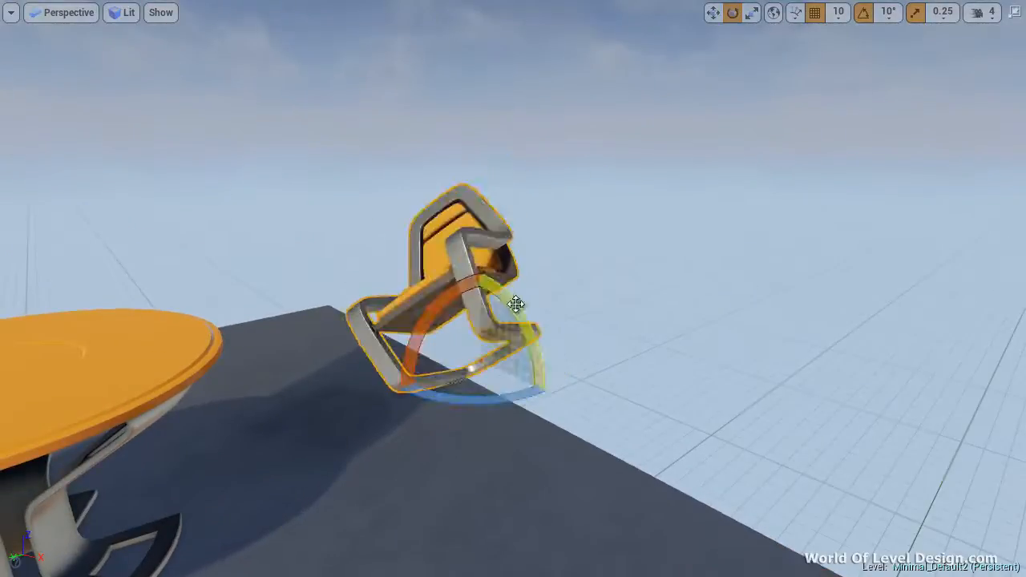
key(ctrl+z)
key(ctrl+z)
Try scaling the right chair uniformly and along its X and Y axes in scale mode, undoing the changes
key(r)
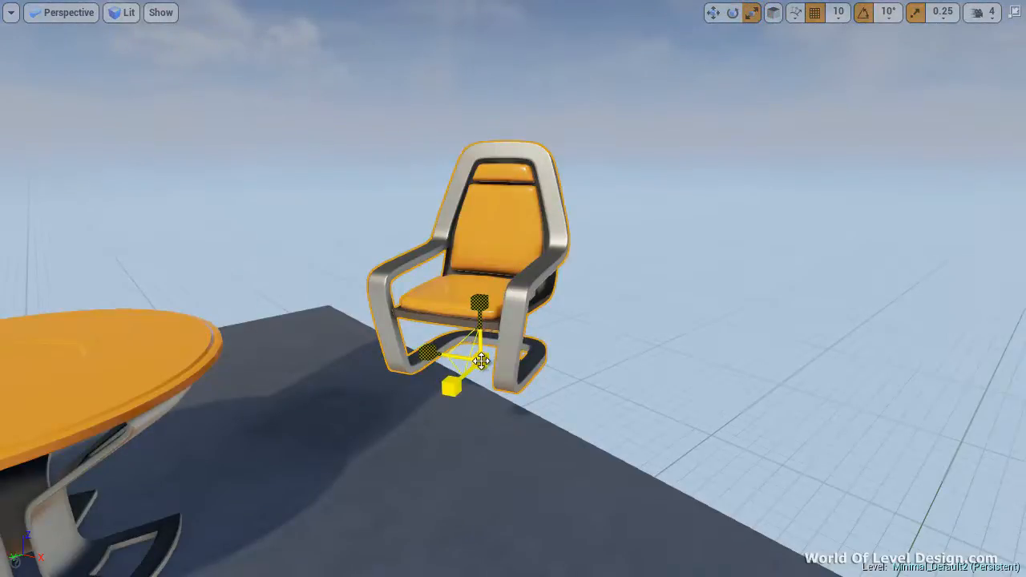
drag(480, 361, 503, 358)
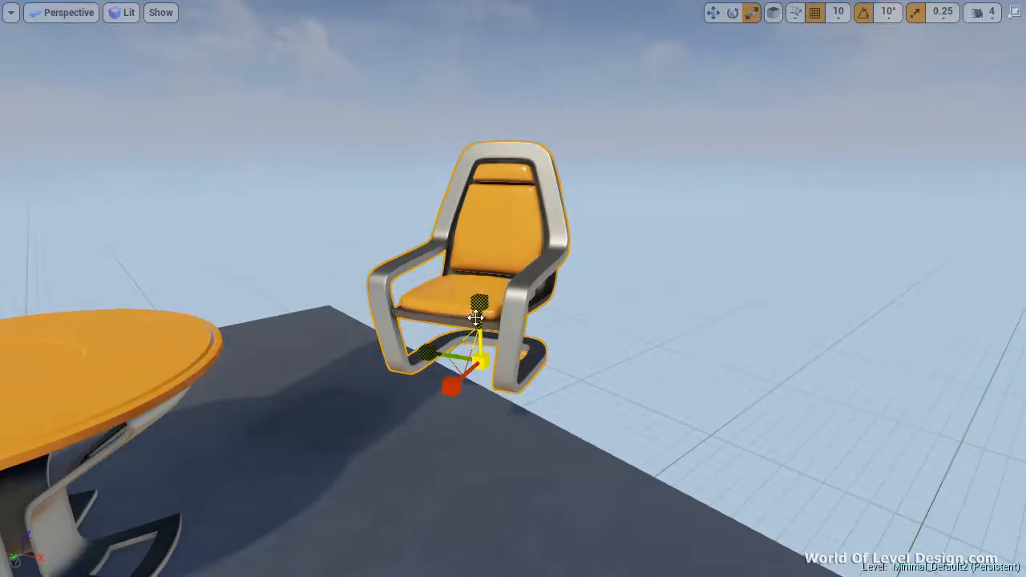
mouse_move(452, 386)
mouse_down()
mouse_move(366, 425)
mouse_move(451, 391)
mouse_up()
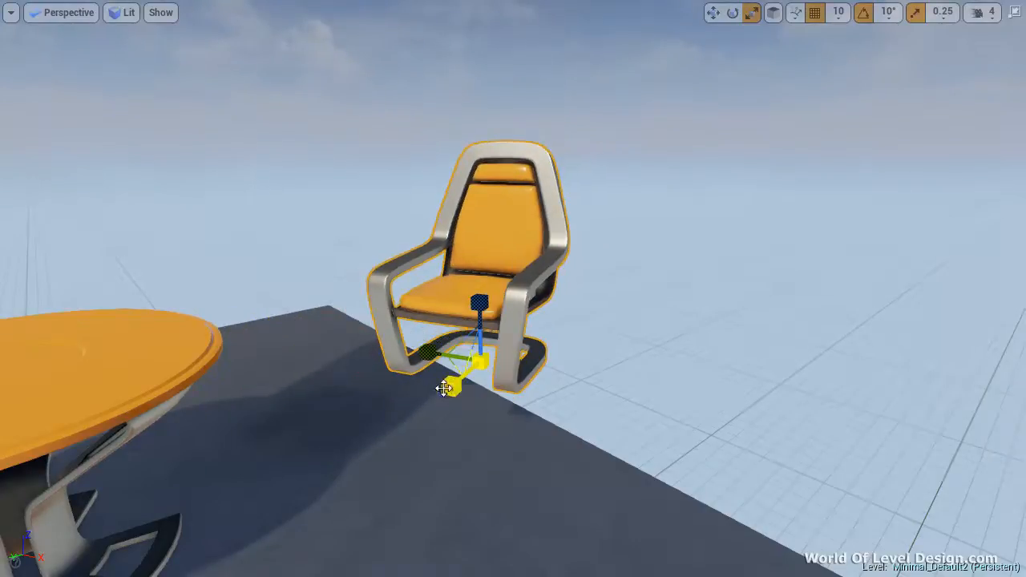
drag(428, 354, 415, 353)
key(ctrl+z)
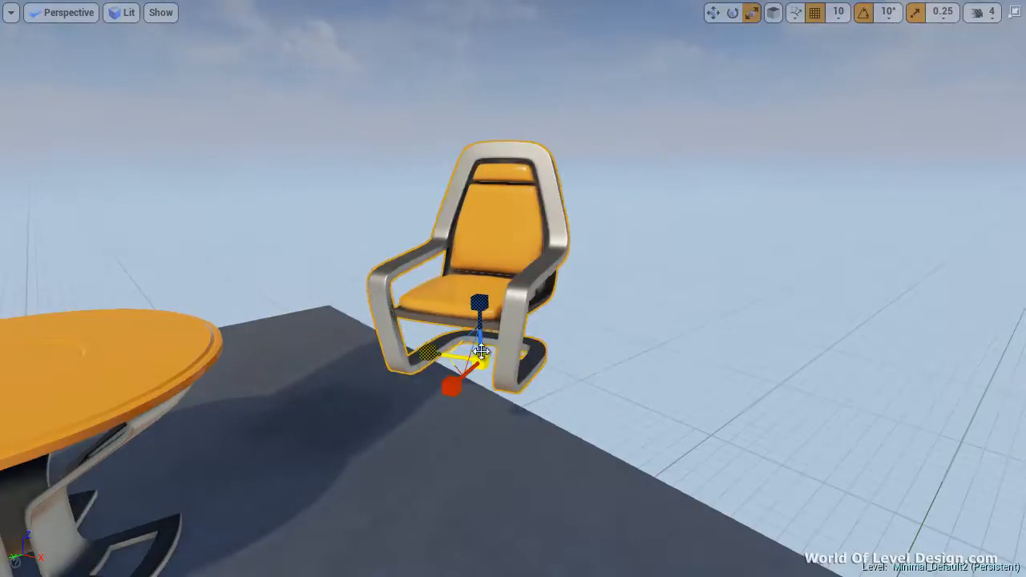
Try stretching the right chair along its Z axis and scaling it uniformly, undoing each change
drag(479, 302, 465, 216)
key(ctrl+z)
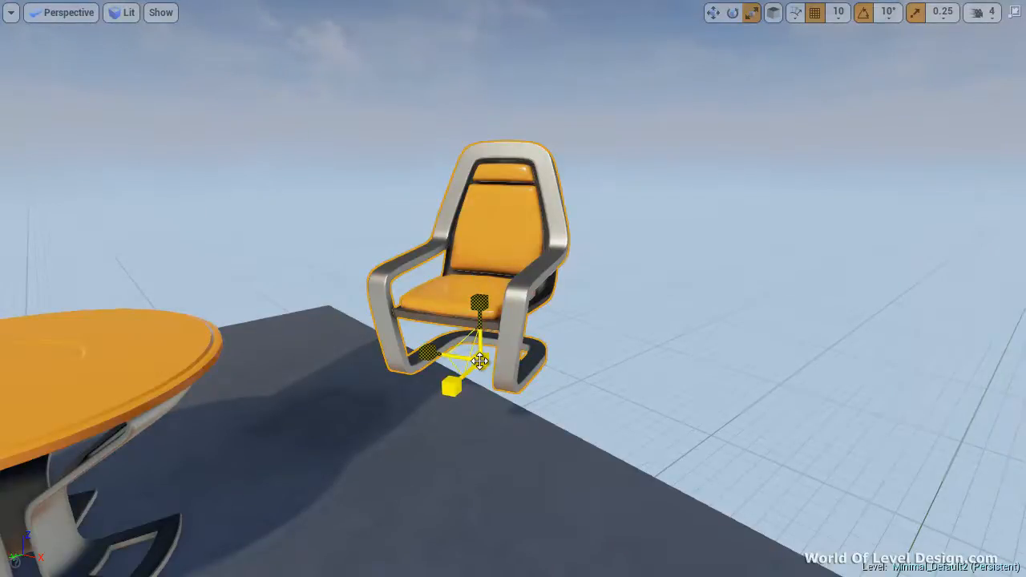
drag(482, 361, 523, 359)
key(ctrl+z)
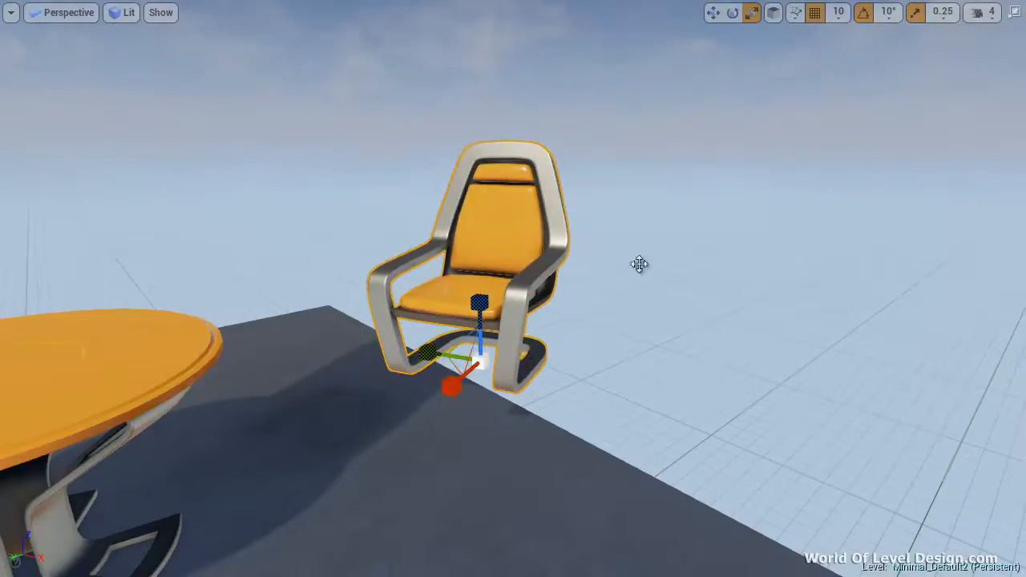
Cycle the right chair's transform gizmo repeatedly through rotate, scale and move modes
click(734, 14)
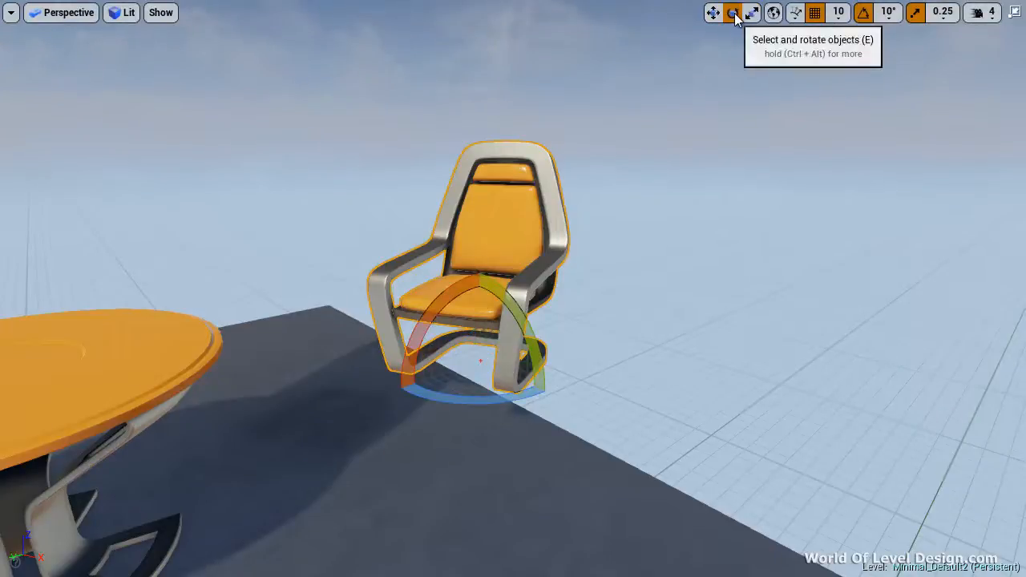
click(750, 12)
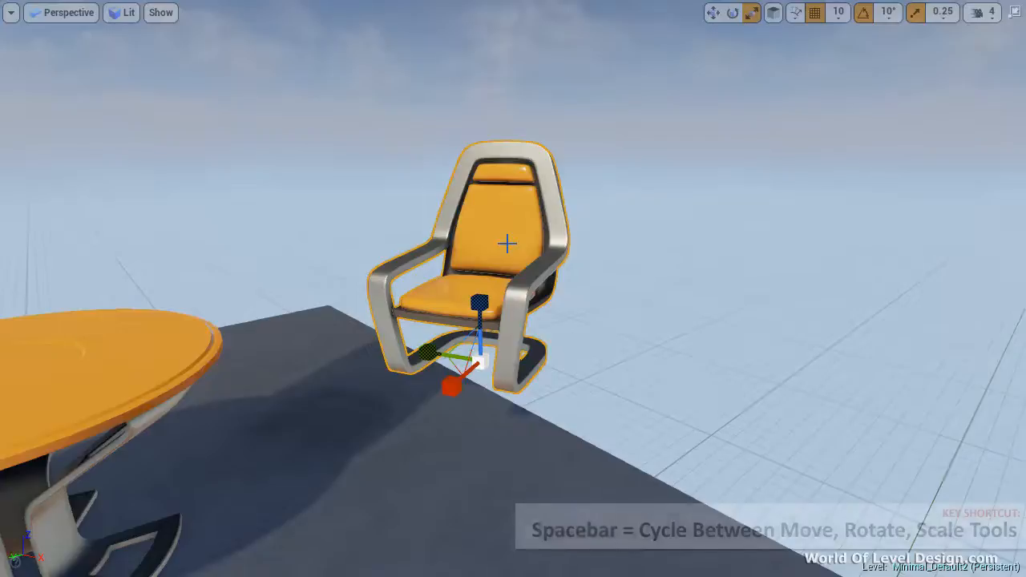
key(space)
key(space)
key(space)
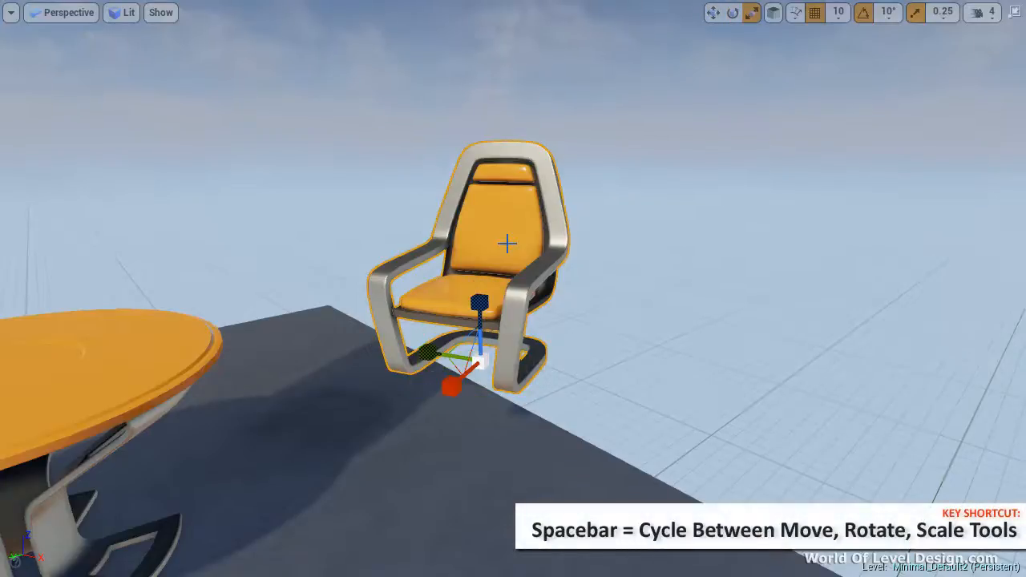
key(space)
key(space)
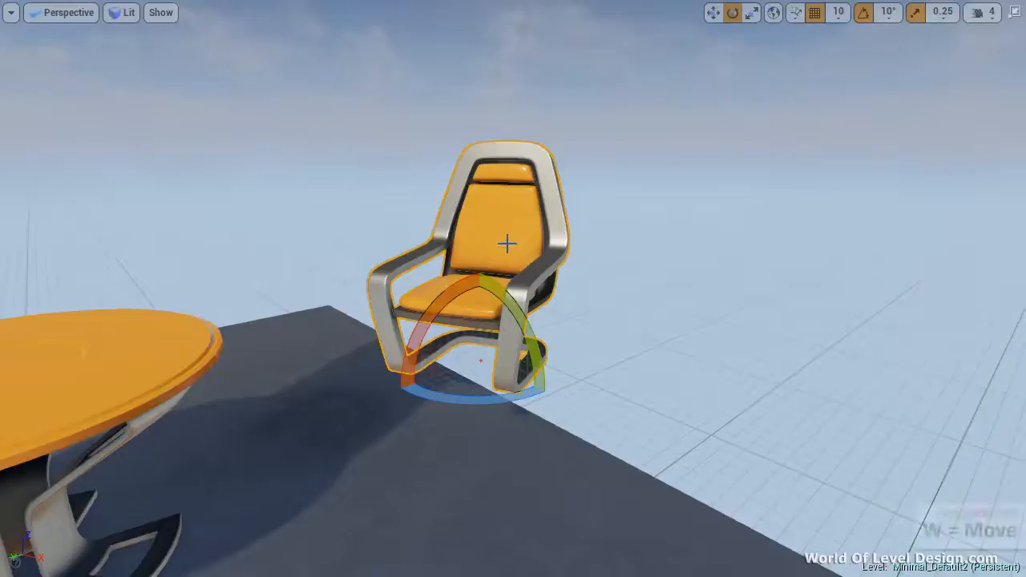
Switch directly between the move, rotate and scale gizmos on the right chair, finishing in move mode
key(w)
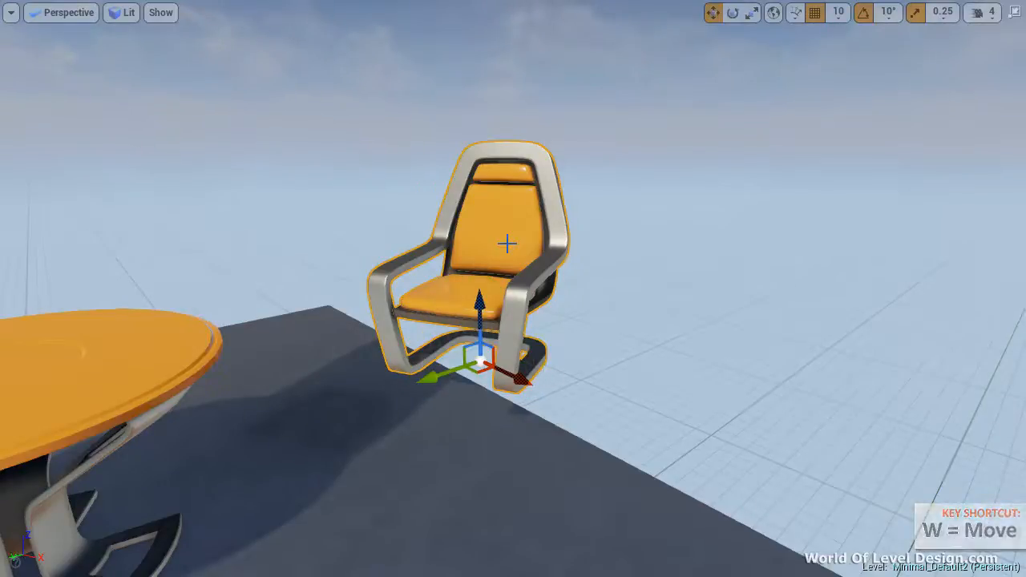
key(e)
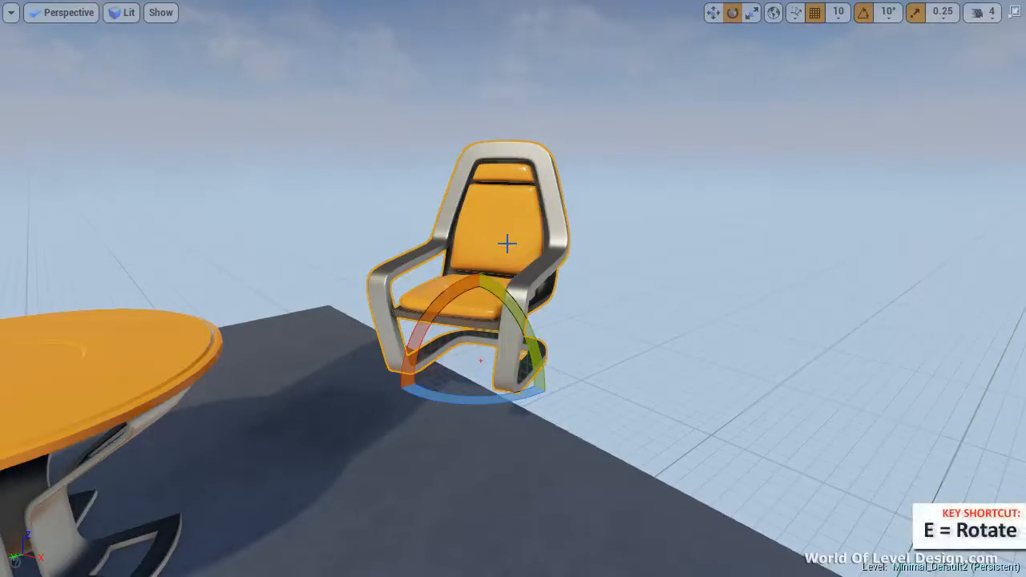
key(r)
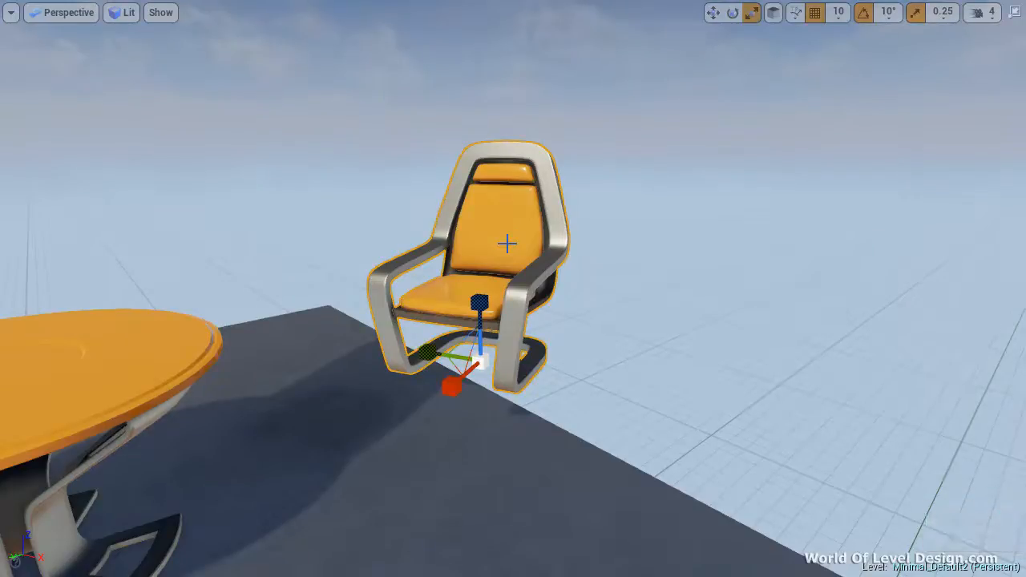
key(w)
key(e)
key(r)
key(e)
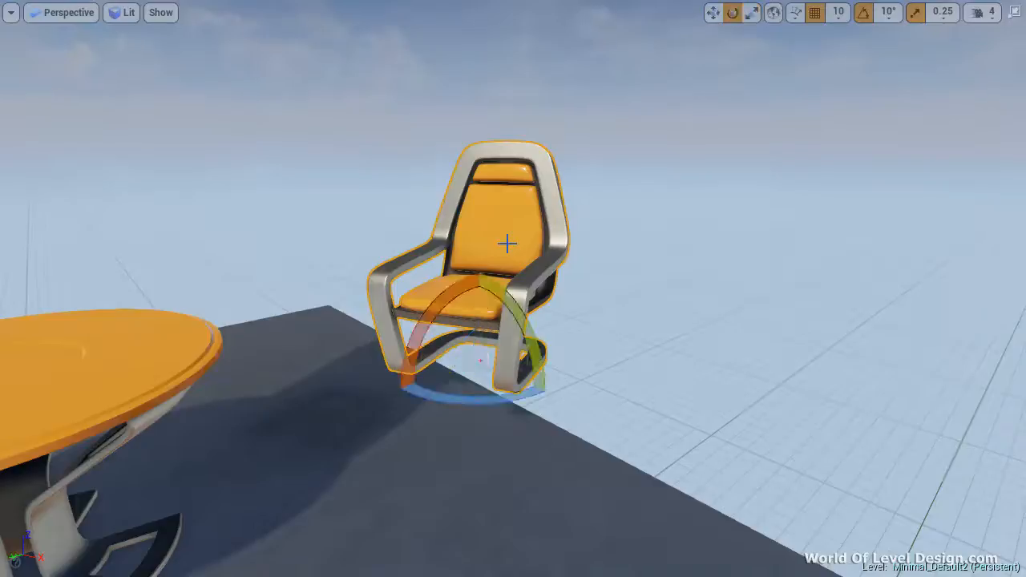
key(w)
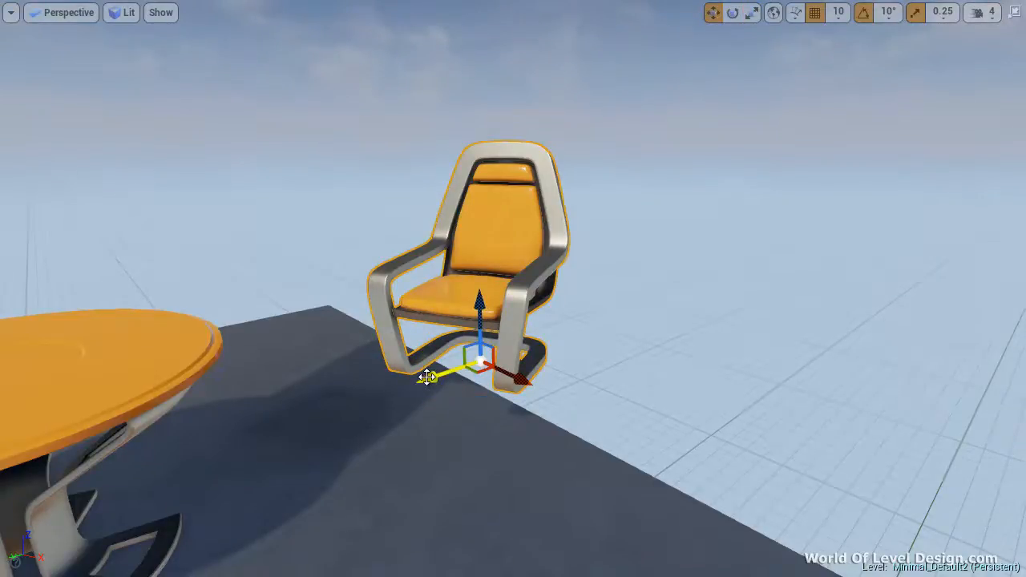
Try moving the right chair along Y and Z together and freely on all axes, restoring its position each time
mouse_move(433, 378)
mouse_down()
mouse_move(363, 395)
mouse_move(407, 387)
mouse_move(466, 350)
mouse_move(442, 367)
mouse_move(336, 366)
mouse_move(422, 392)
mouse_up()
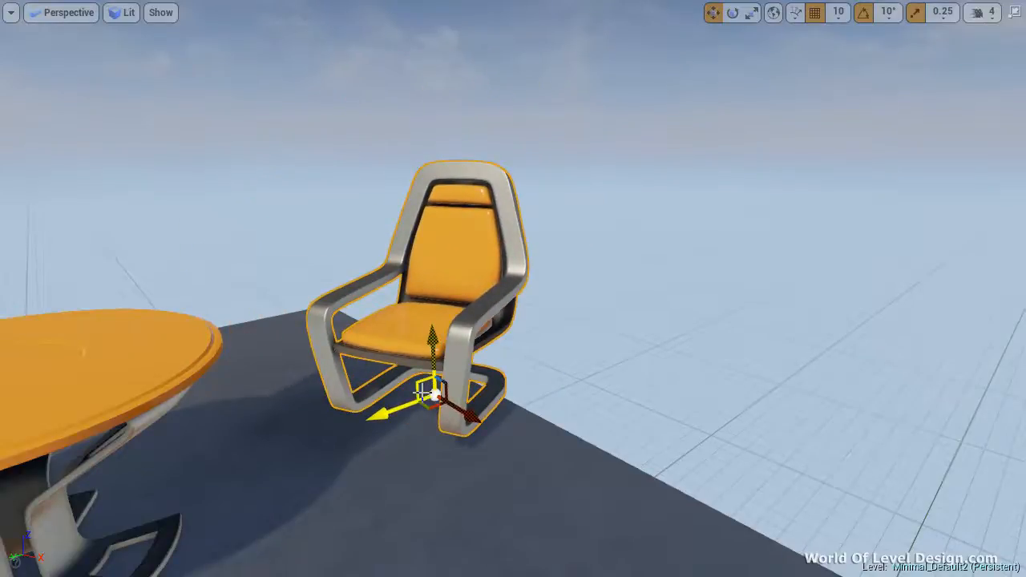
key(ctrl+z)
drag(482, 362, 597, 382)
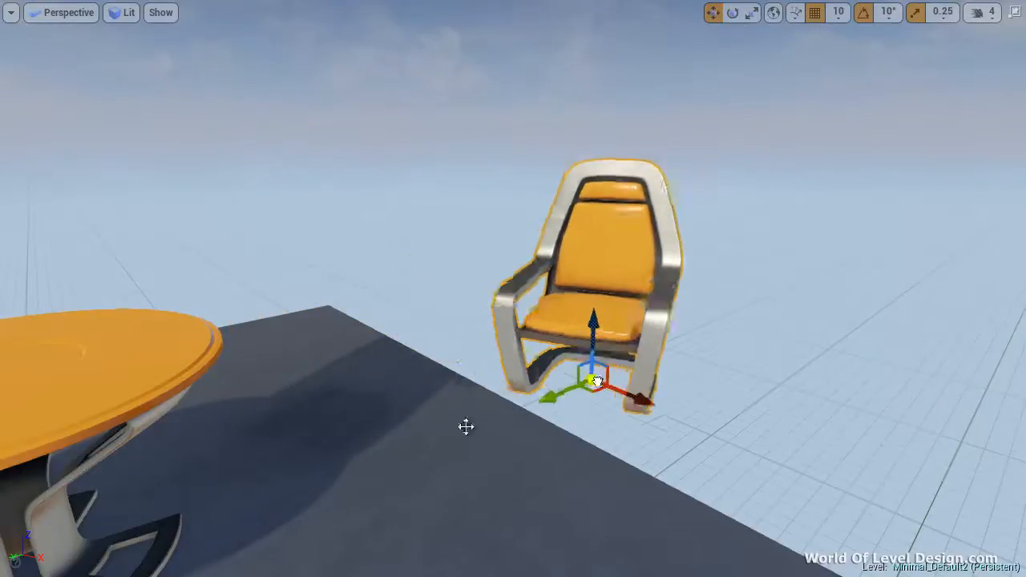
drag(466, 427, 479, 355)
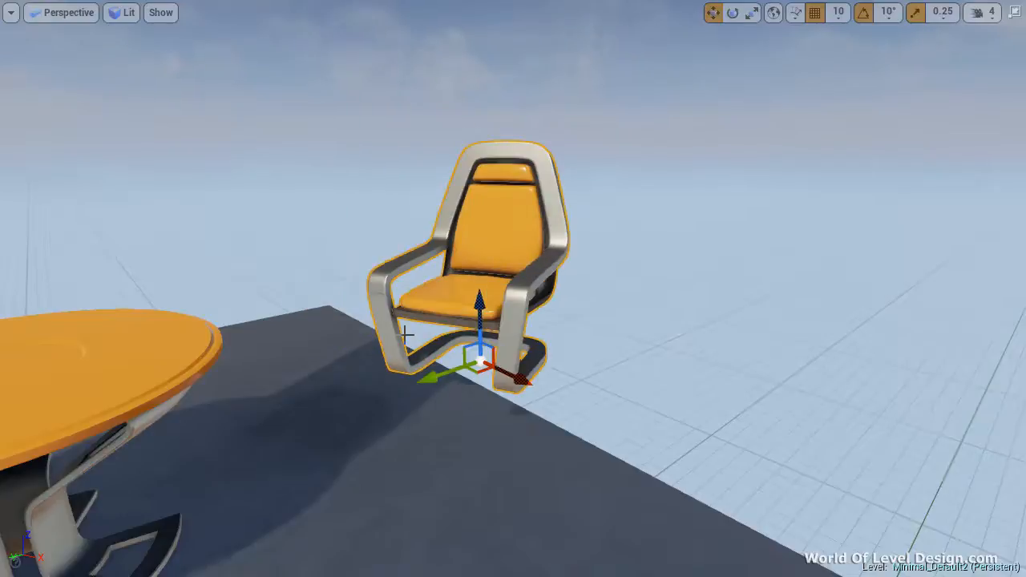
Try moving the right chair along X, Y and Z without grabbing the gizmo, restoring its position each time
right_drag(602, 343, 561, 343)
key(s)
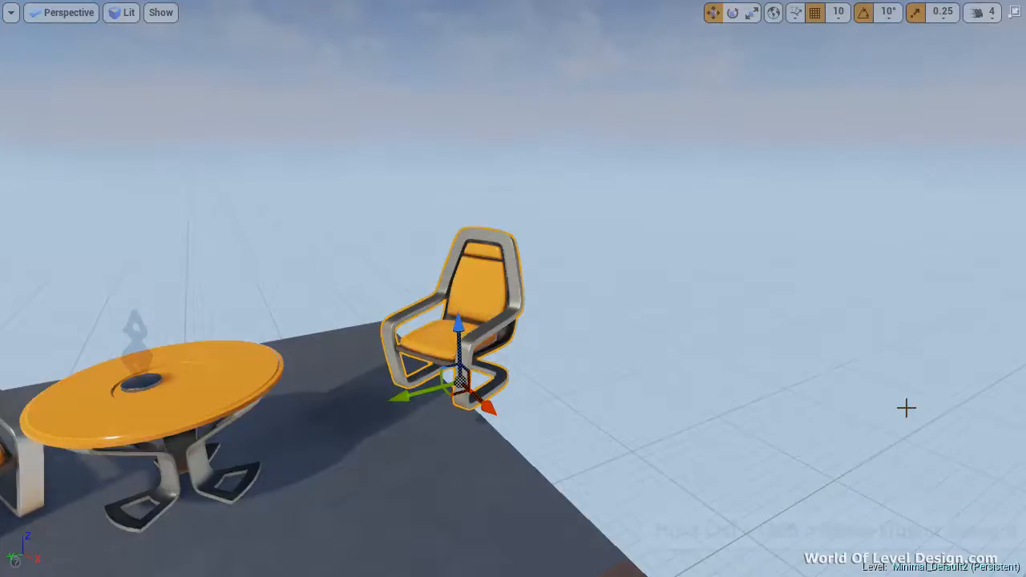
mouse_move(906, 407)
ctrl+mouse_down()
mouse_move(691, 417)
mouse_move(908, 418)
mouse_move(770, 438)
mouse_move(896, 407)
ctrl+mouse_up()
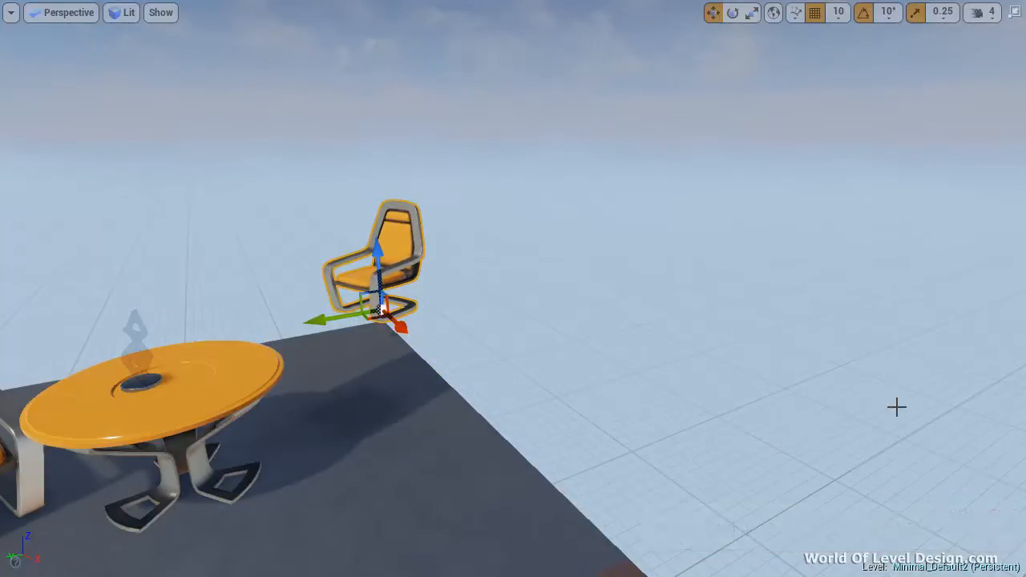
key(ctrl+z)
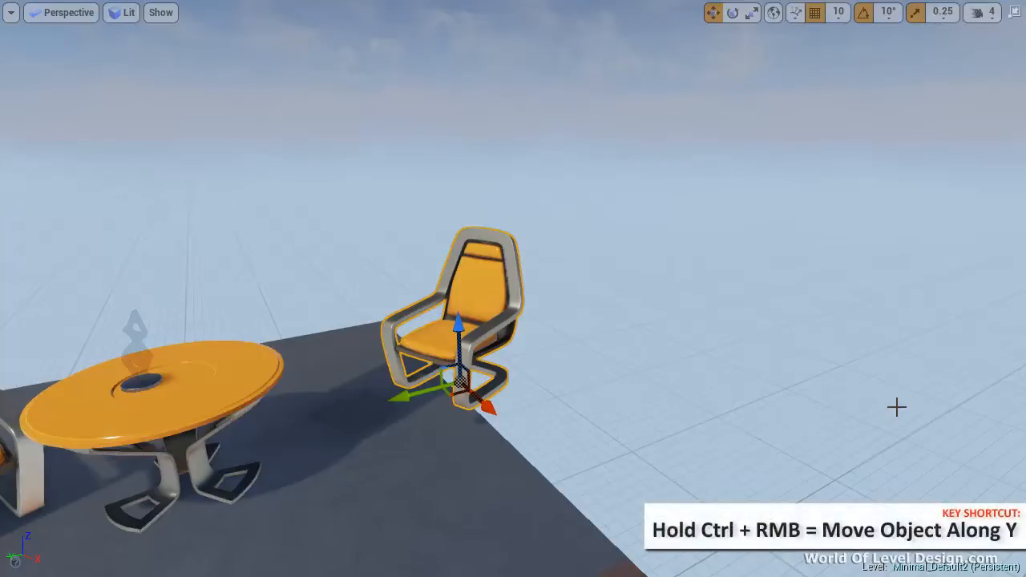
mouse_move(897, 409)
ctrl+right_down()
mouse_move(950, 412)
mouse_move(727, 425)
mouse_move(895, 406)
ctrl+right_up()
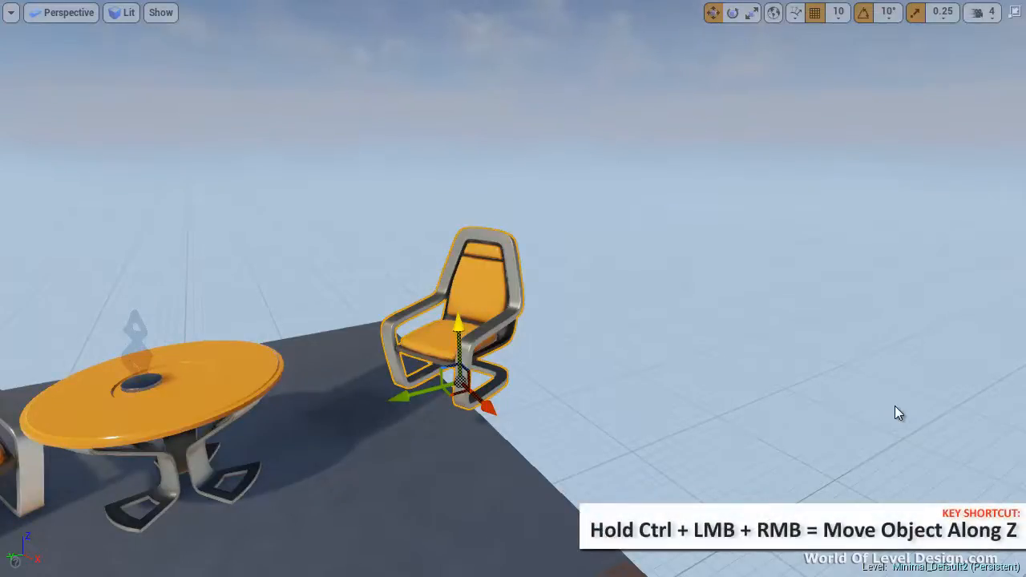
mouse_move(894, 406)
ctrl+mouse_down()
mouse_move(877, 273)
mouse_move(874, 392)
mouse_move(867, 305)
mouse_move(892, 402)
ctrl+mouse_up()
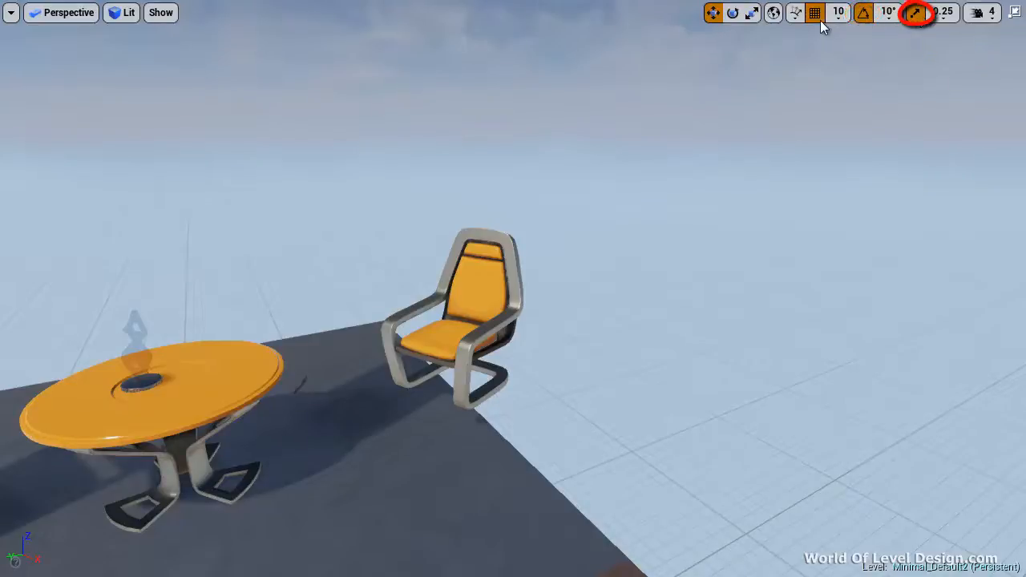
Select the right chair and move it along the Y axis with grid snapping at 10
click(464, 353)
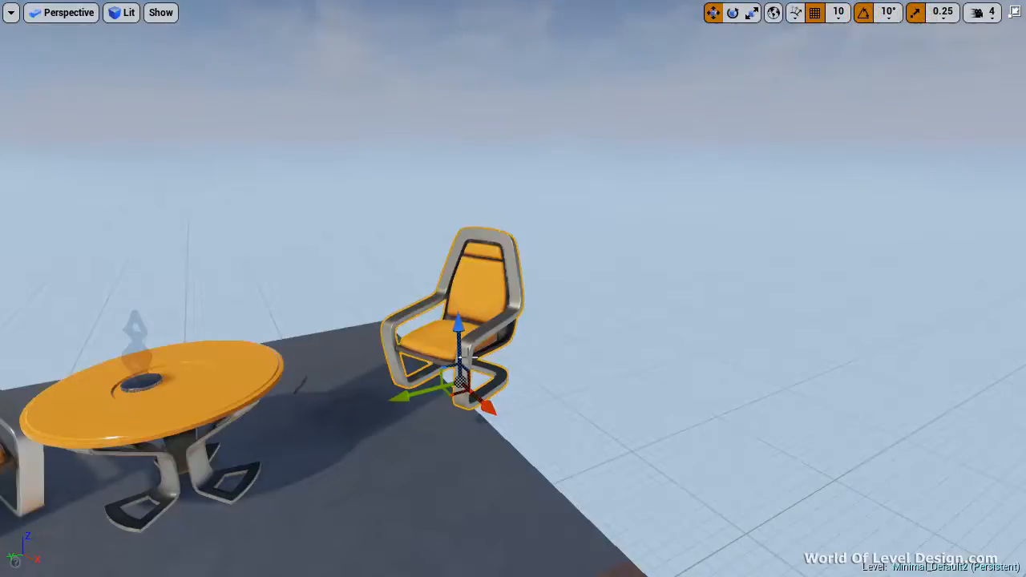
drag(415, 391, 368, 409)
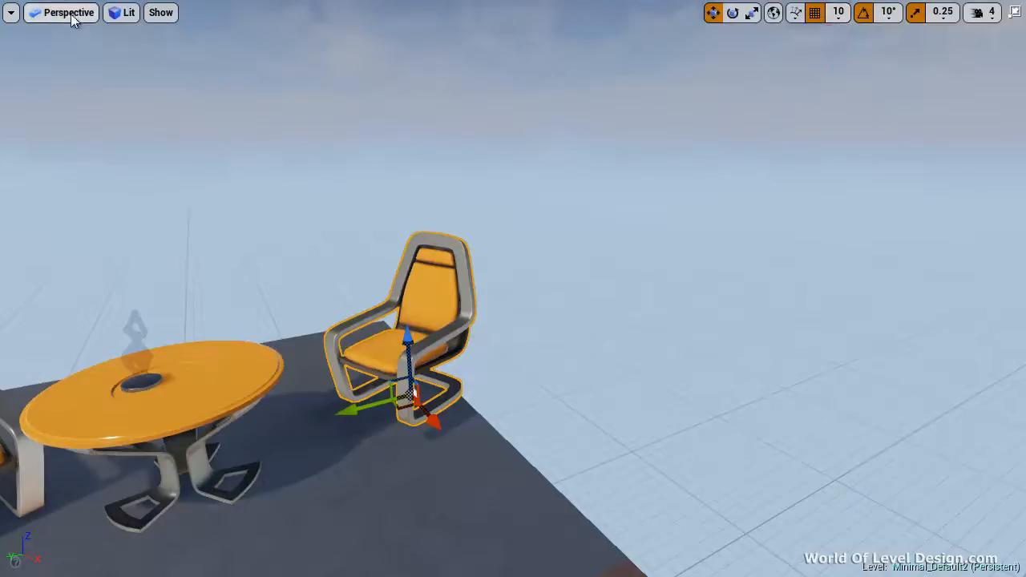
Show the chair close up in the Top view and set the position grid snap size to 50
key(alt+j)
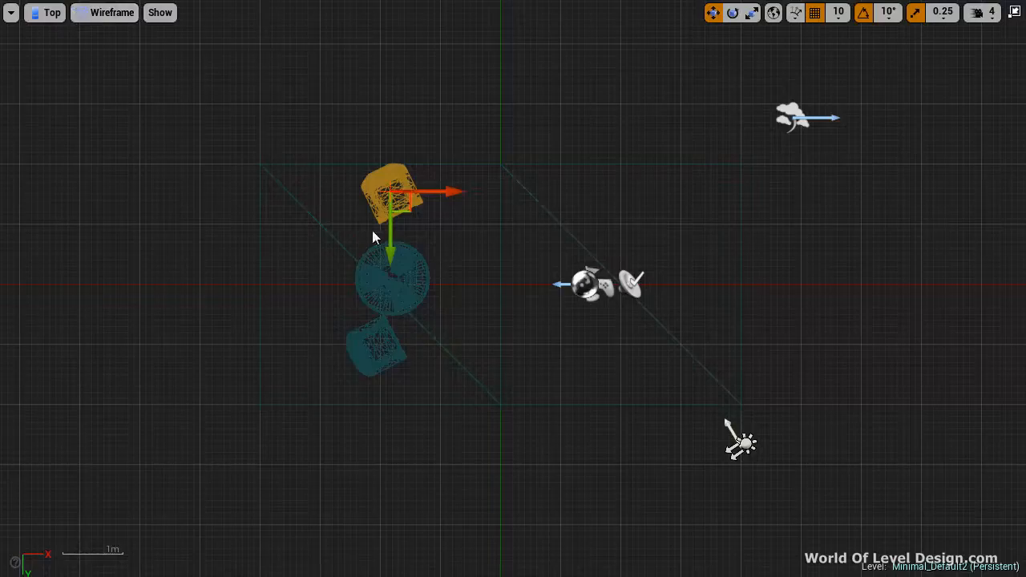
scroll(440, 223, up, 4)
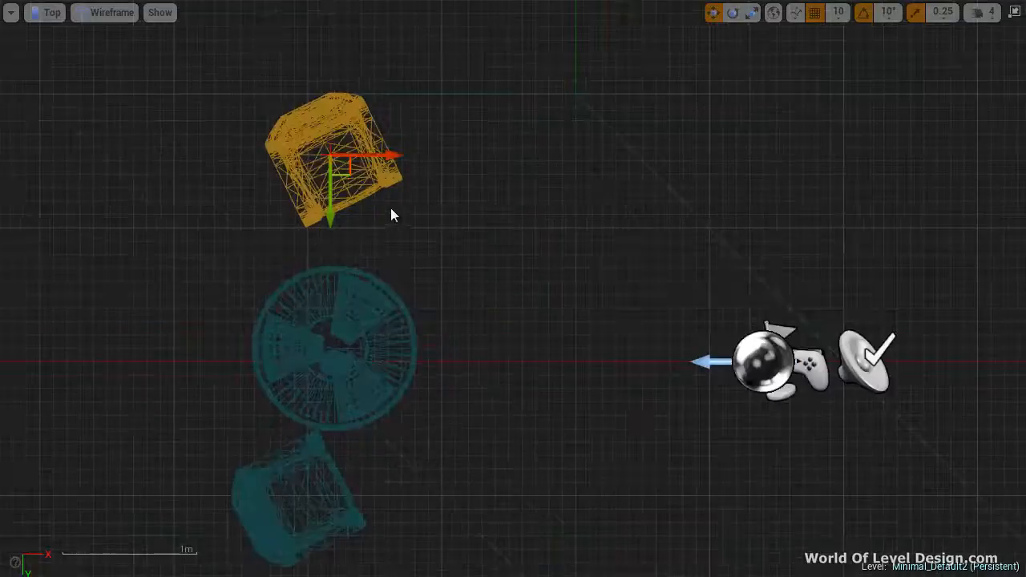
scroll(388, 212, up, 3)
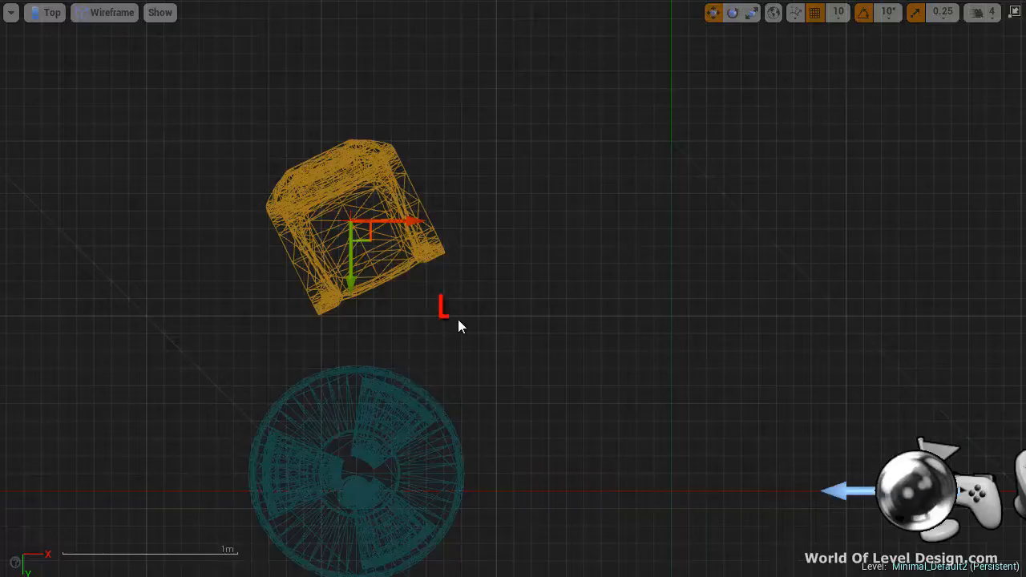
click(837, 16)
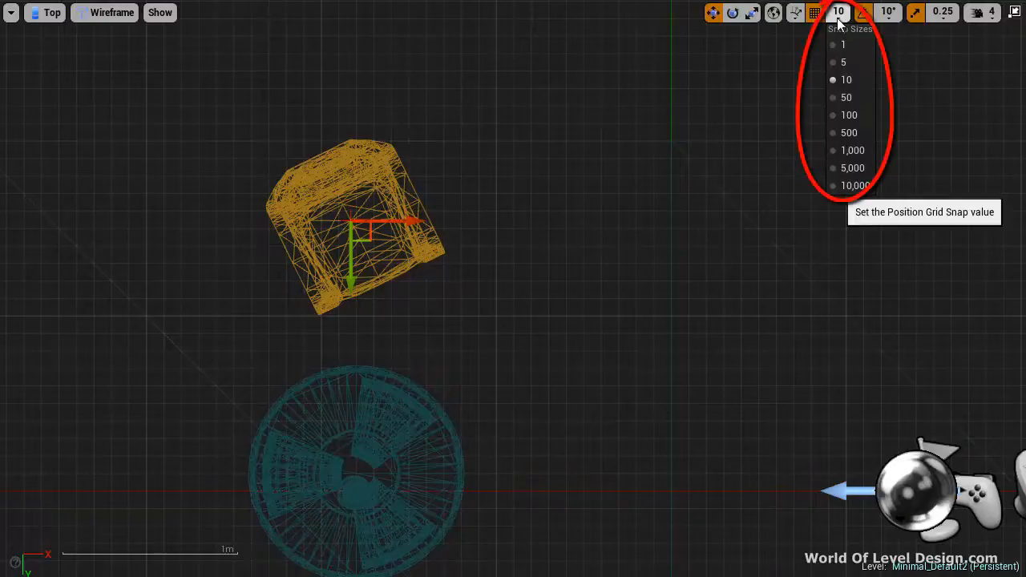
click(836, 97)
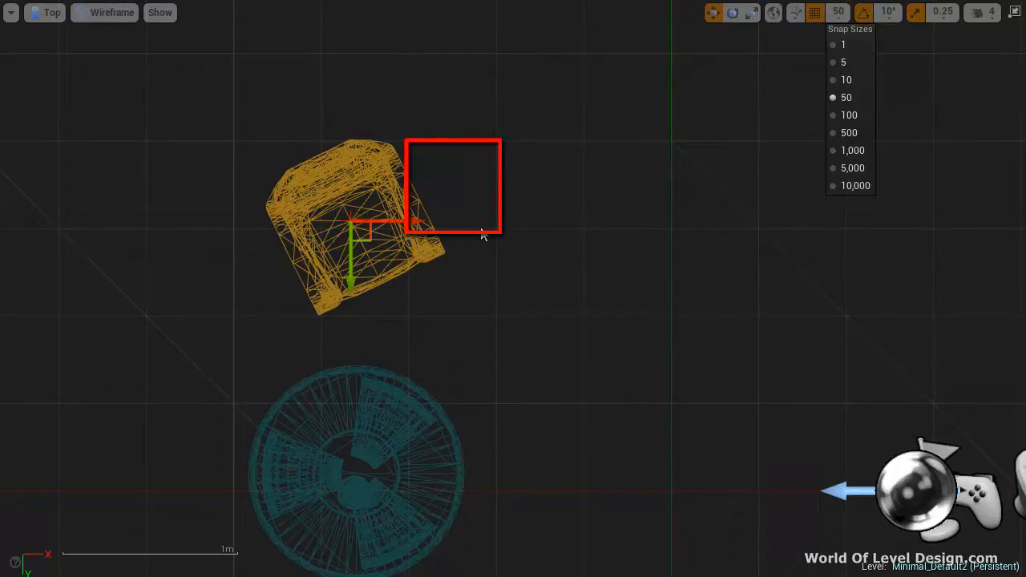
Return to the Perspective view and try moving the right chair along Y in 50-unit snaps, restoring its position
click(44, 12)
click(56, 32)
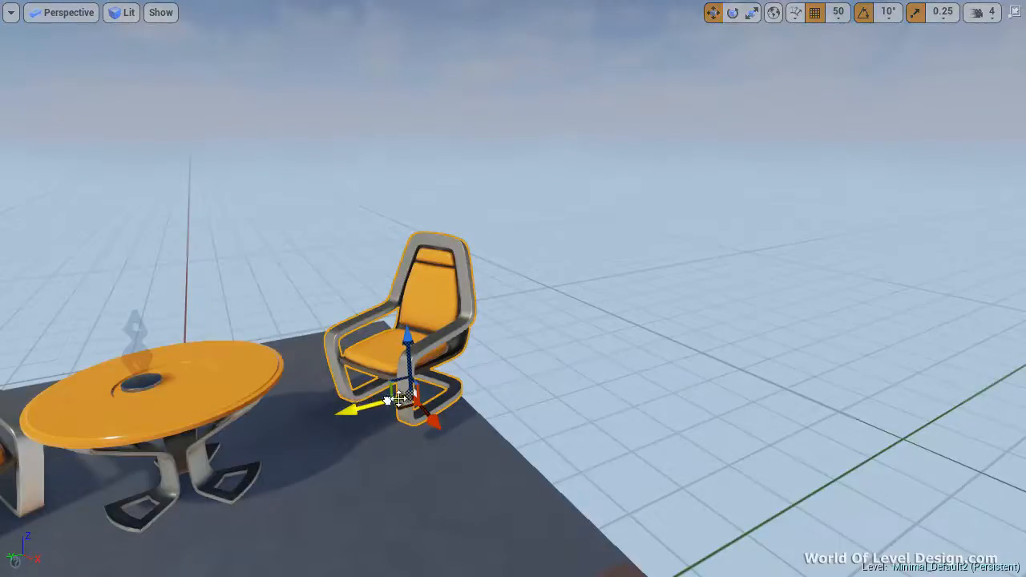
mouse_move(356, 407)
mouse_down()
mouse_move(545, 366)
mouse_move(361, 408)
mouse_up()
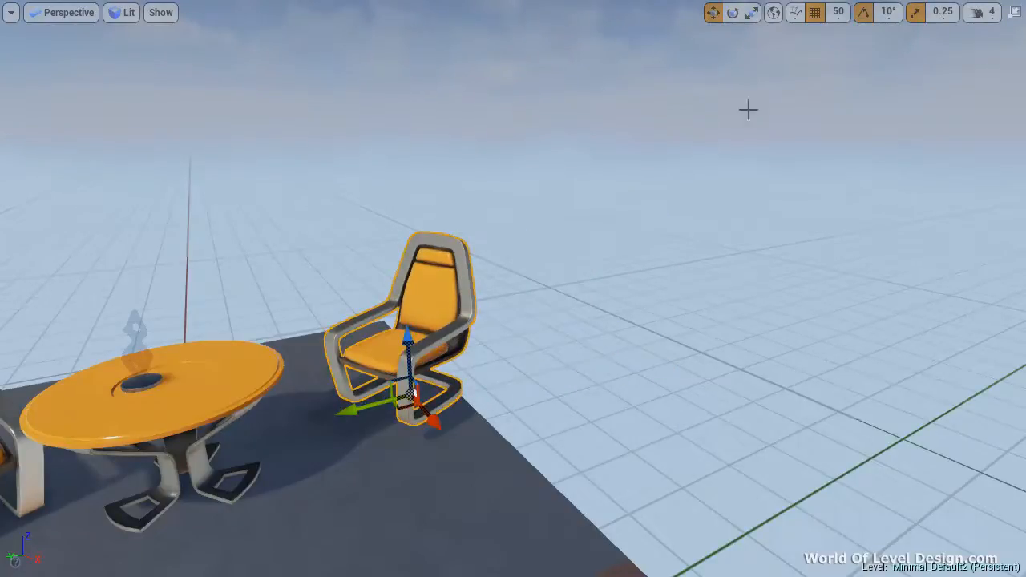
Turn off grid snapping, try moving the right chair freely along Y, restore its position and turn grid snapping back on
click(815, 14)
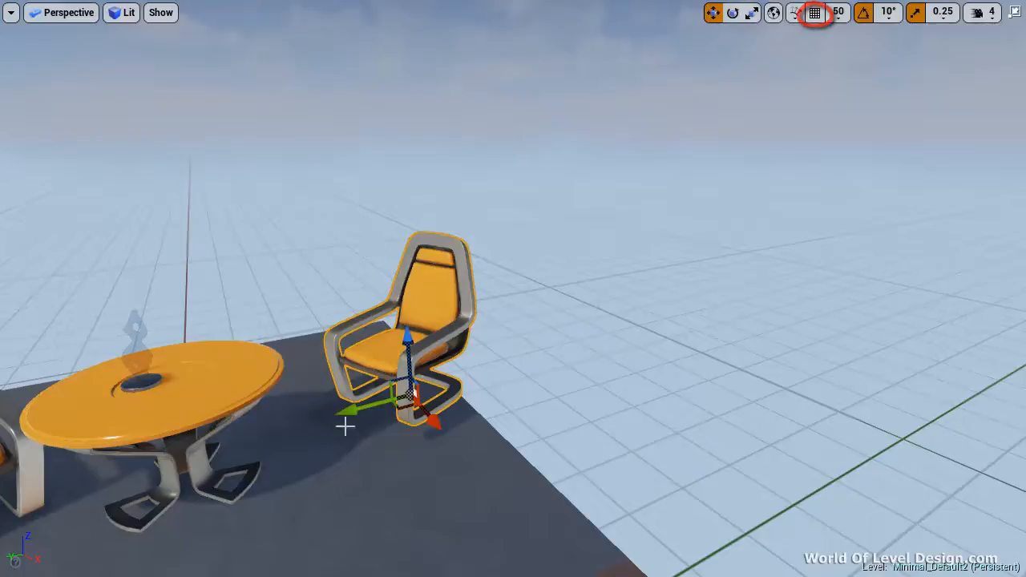
drag(350, 412, 397, 409)
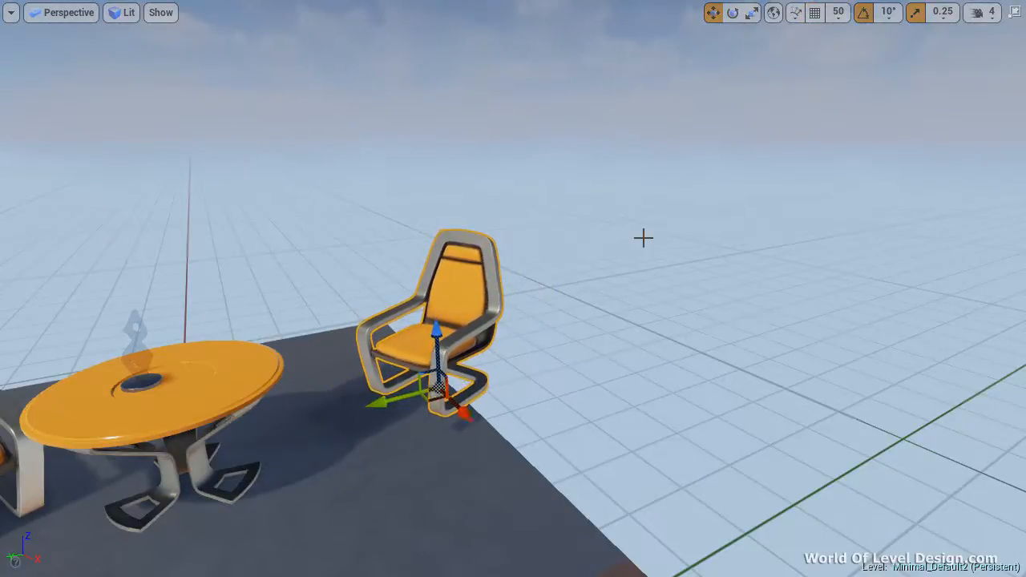
click(815, 14)
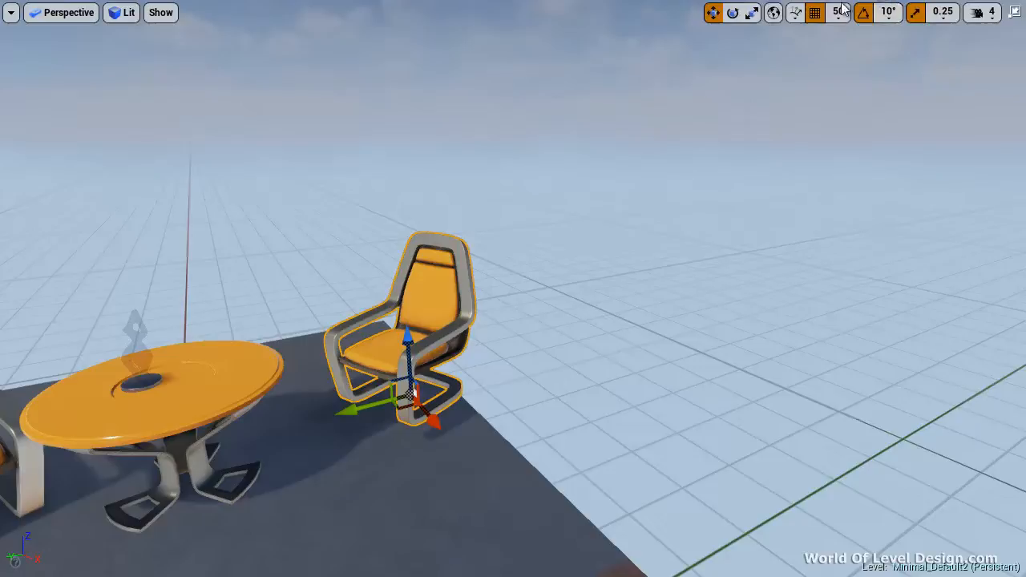
Set the position grid snap size to 100 and try moving the right chair along Y, restoring its position
click(838, 12)
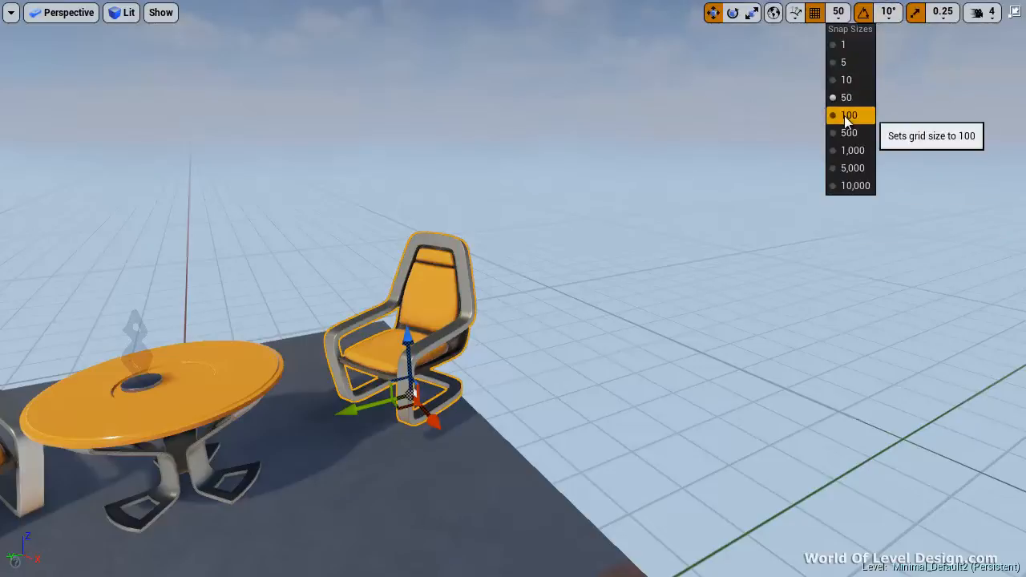
click(841, 113)
mouse_move(372, 408)
mouse_down()
mouse_move(723, 318)
mouse_move(382, 405)
mouse_up()
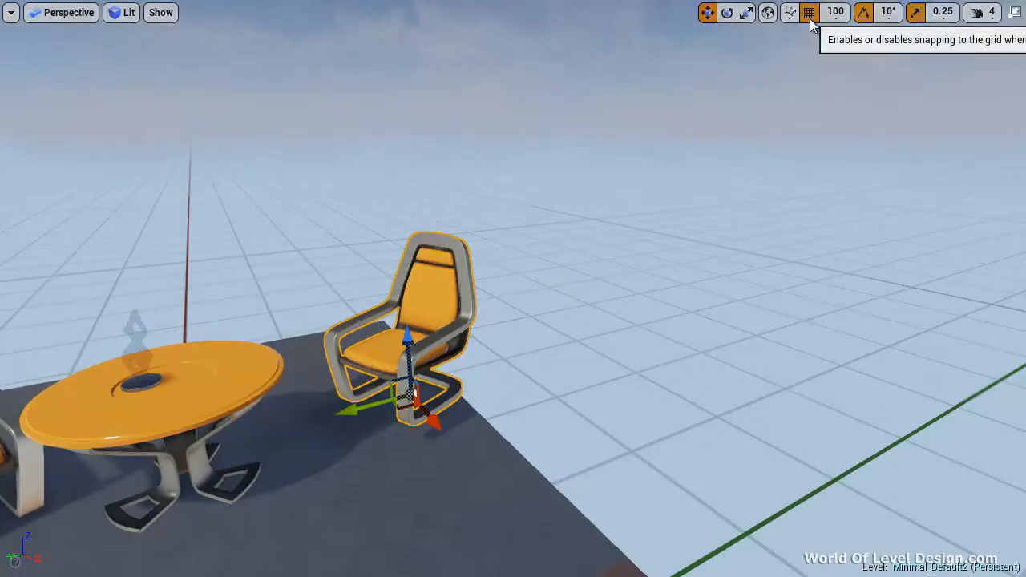
Turn off grid snapping, nudge the small statue across the tabletop, and turn grid snapping back on
click(835, 12)
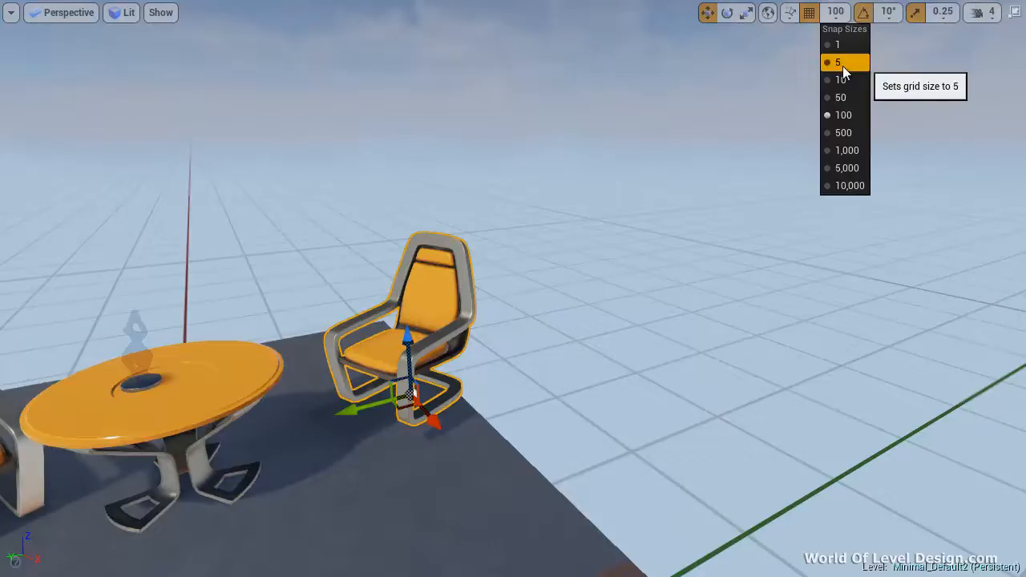
click(808, 16)
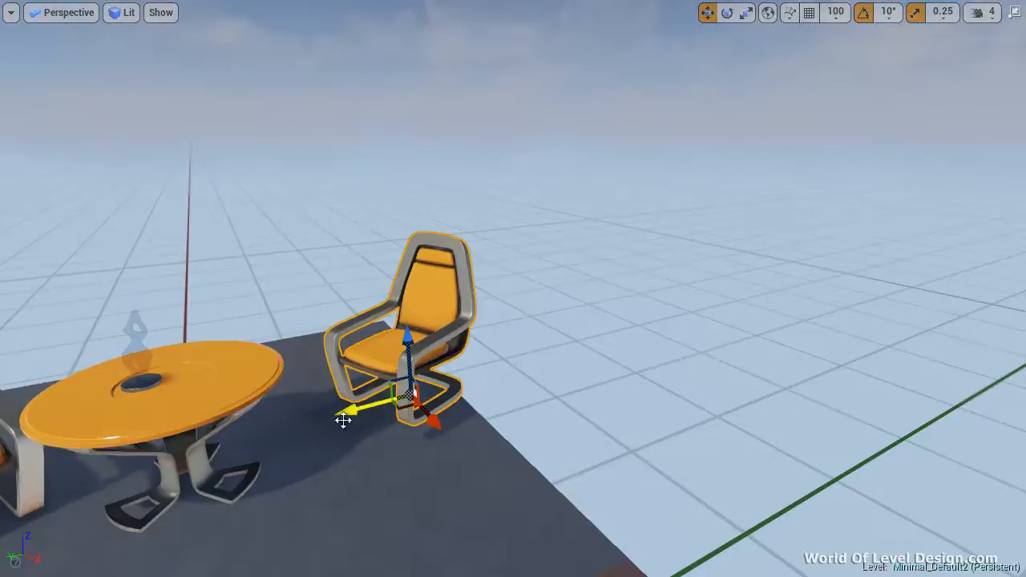
click(149, 393)
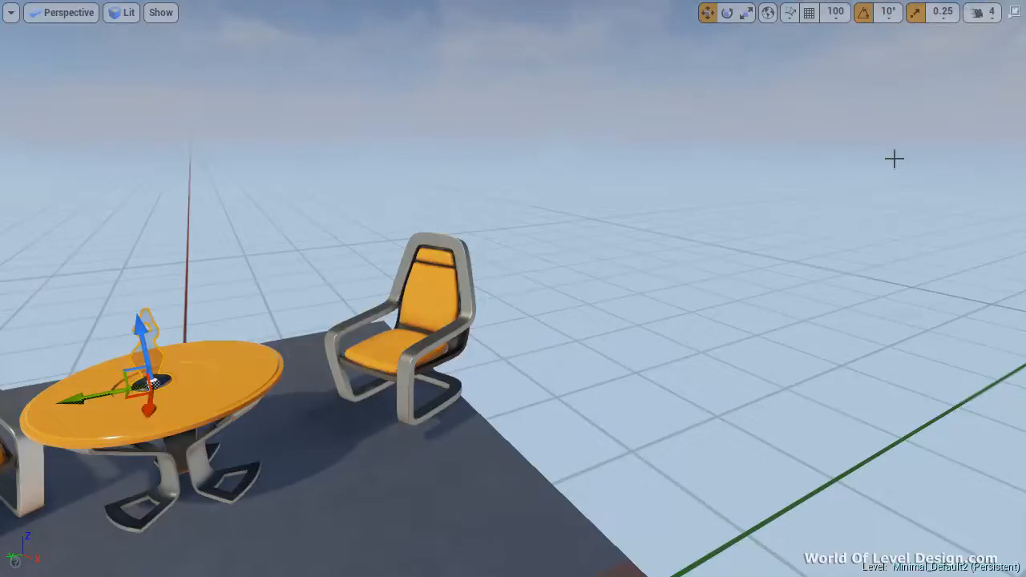
click(809, 12)
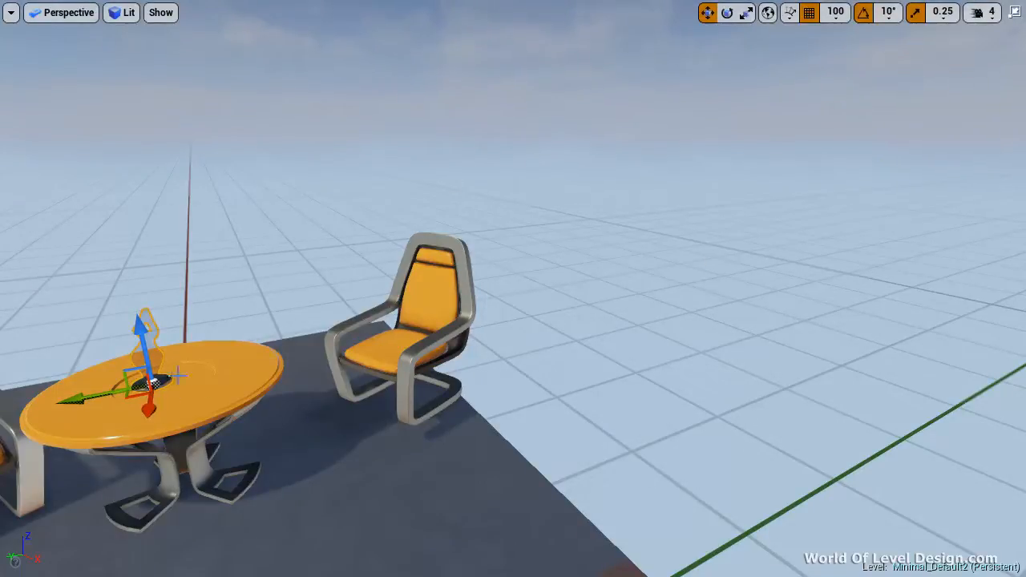
Select the table, the floor and finally the right chair in turn
click(224, 392)
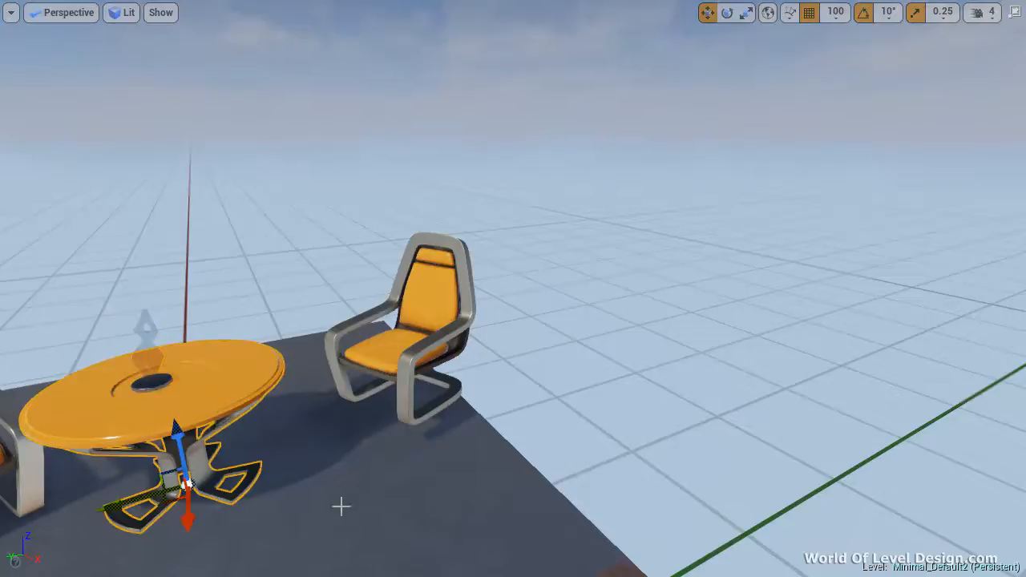
click(378, 498)
right_drag(496, 473, 467, 524)
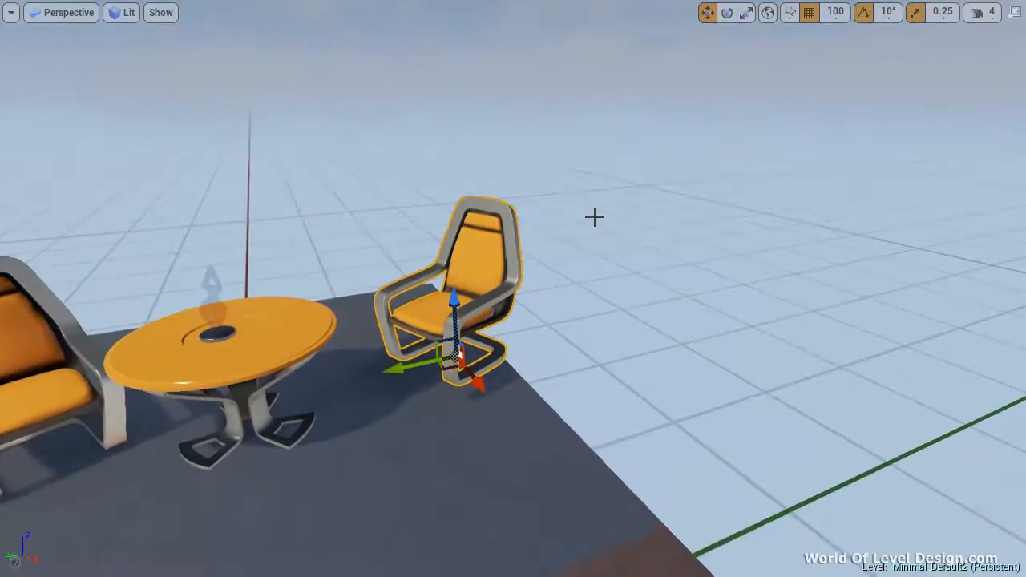
right_drag(595, 217, 517, 395)
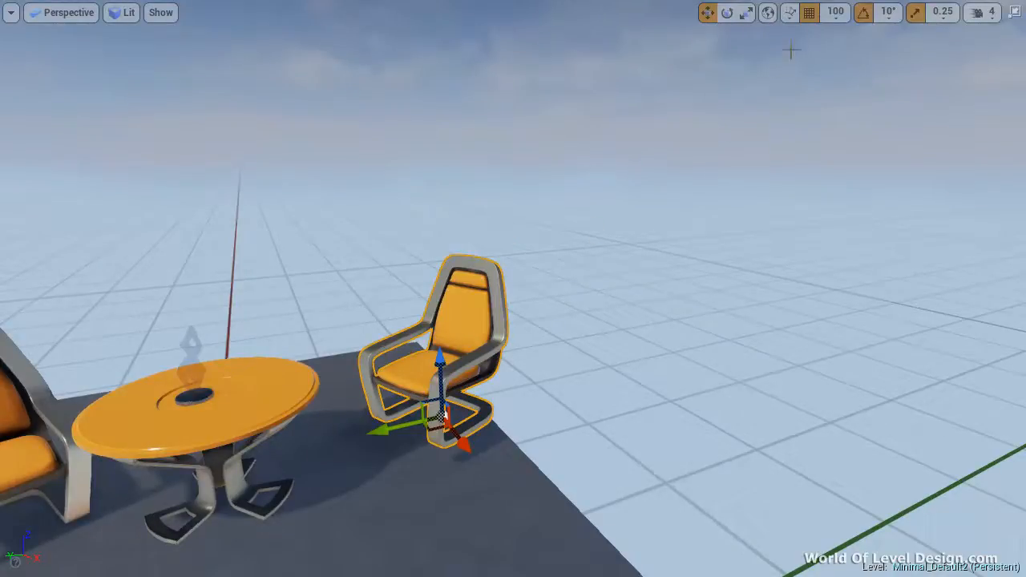
Reduce the position grid snap size to 5, and raise it stepwise to 5,000
click(836, 12)
click(840, 81)
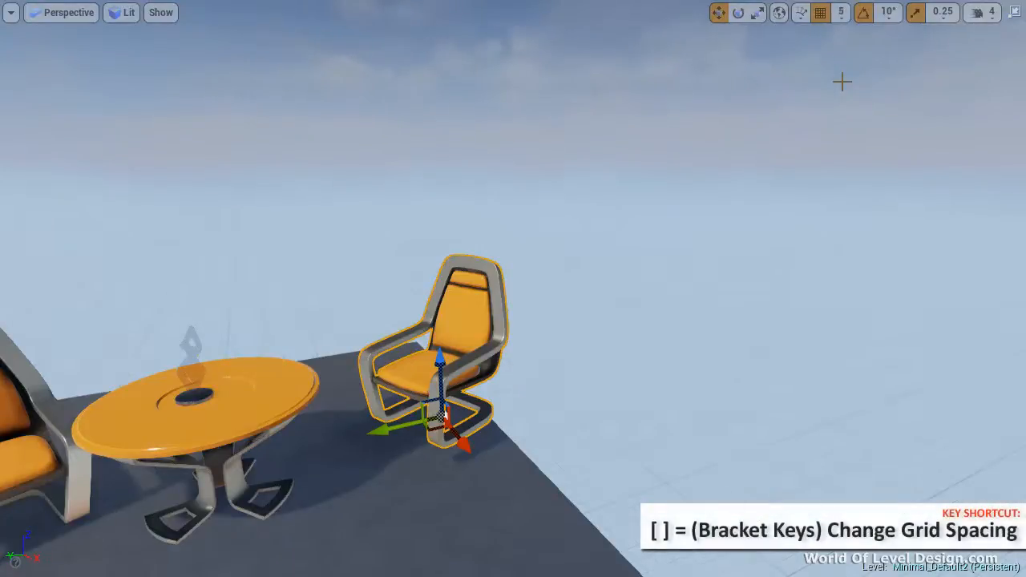
key(bracketright)
key(bracketright)
key(bracketright)
key(bracketright)
key(bracketright)
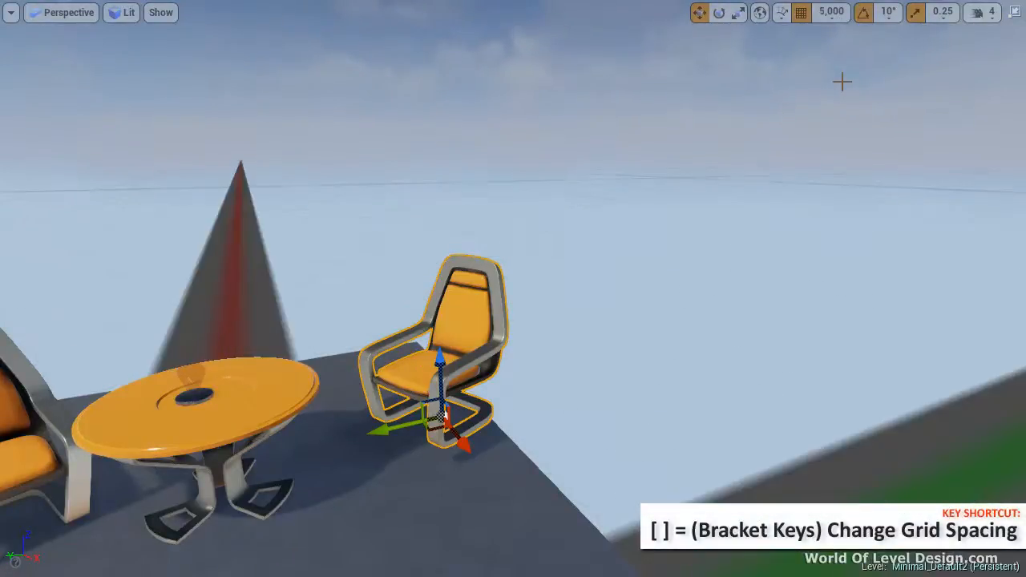
Lower the position grid snap size stepwise from 5,000 through 1,000 to 5
key(bracketleft)
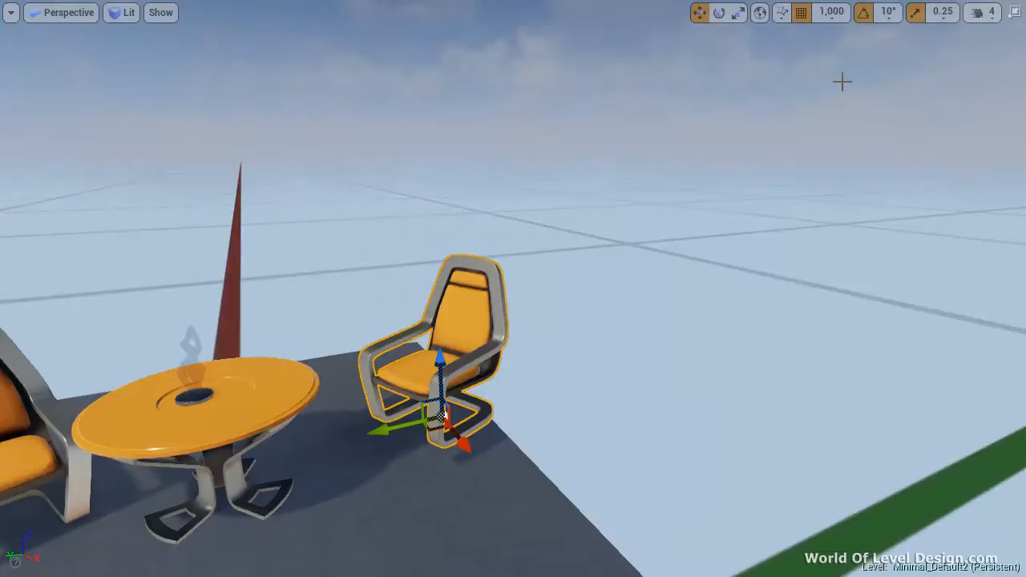
key(bracketleft)
key(bracketleft)
key(bracketleft)
key(bracketleft)
key(bracketleft)
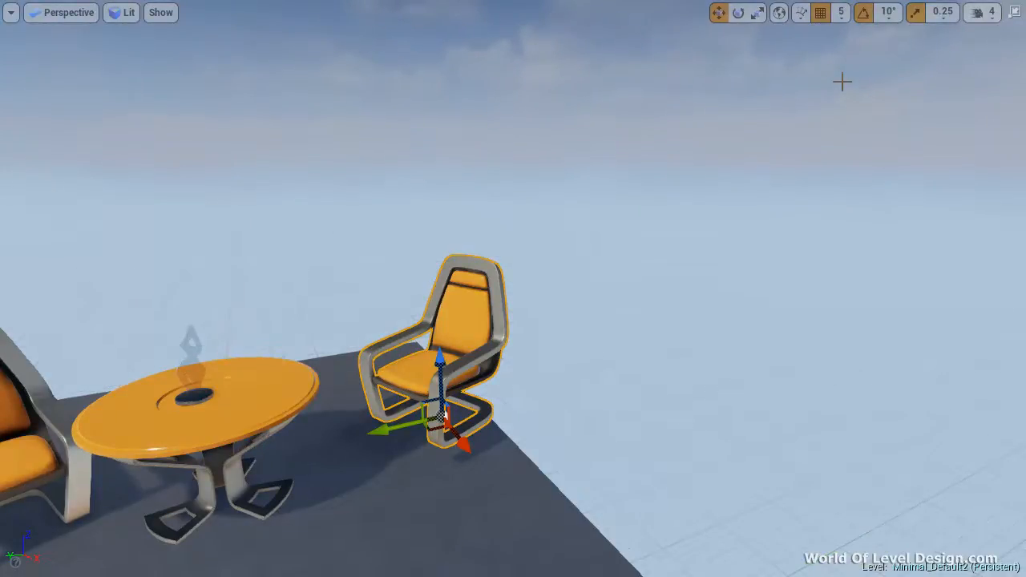
Raise the position grid snap size stepwise to 100, and reduce it to 10
key(bracketright)
key(bracketright)
key(bracketright)
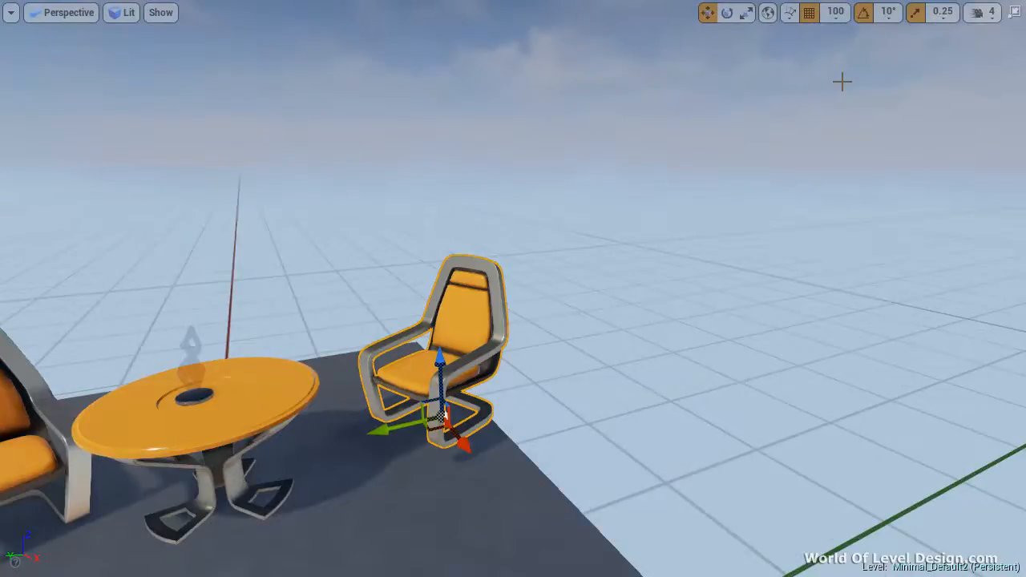
key(bracketleft)
key(bracketleft)
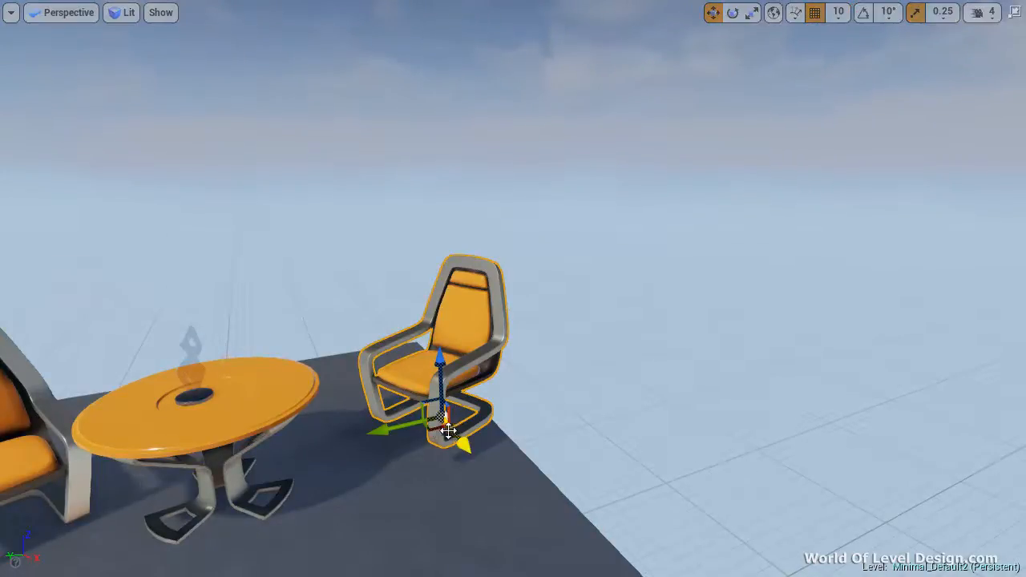
Try rotating the right chair about Z with rotation snapping off, undo the rotation, and turn rotation snapping back on
key(e)
drag(446, 449, 365, 463)
key(ctrl+z)
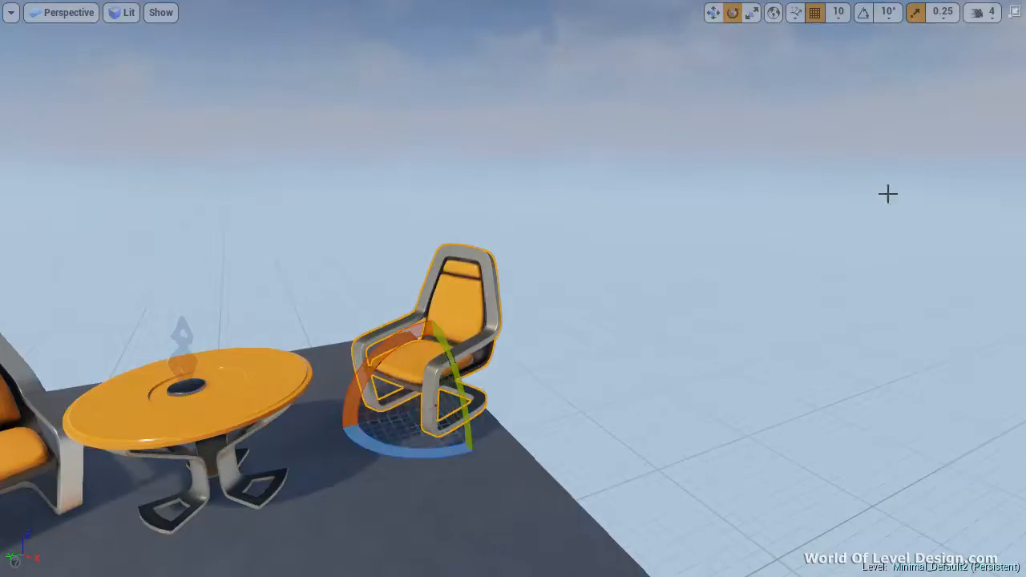
click(863, 15)
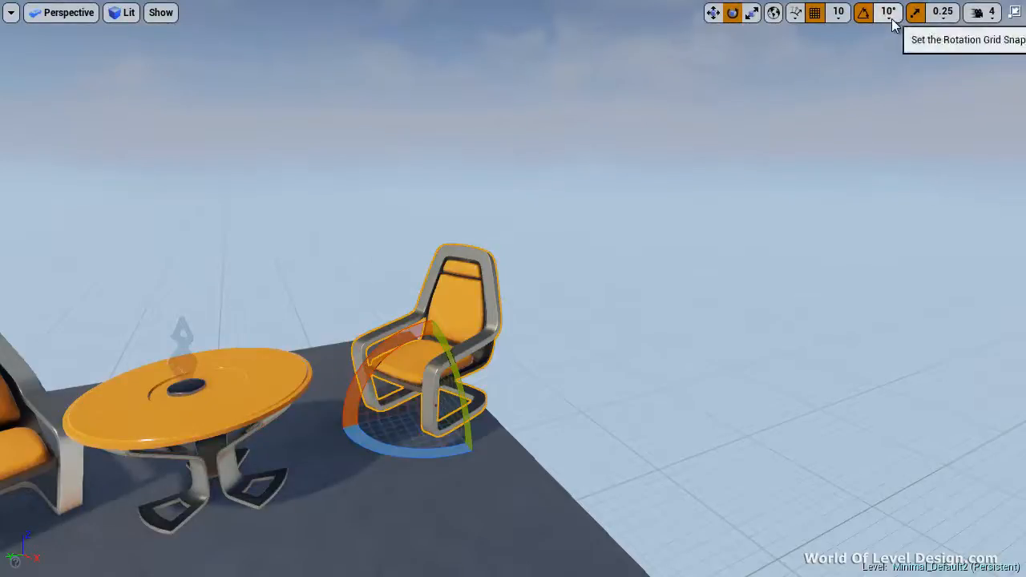
Set rotation snapping to 60°, try rotating the right chair about Z, and set rotation snapping back to 10°
click(888, 14)
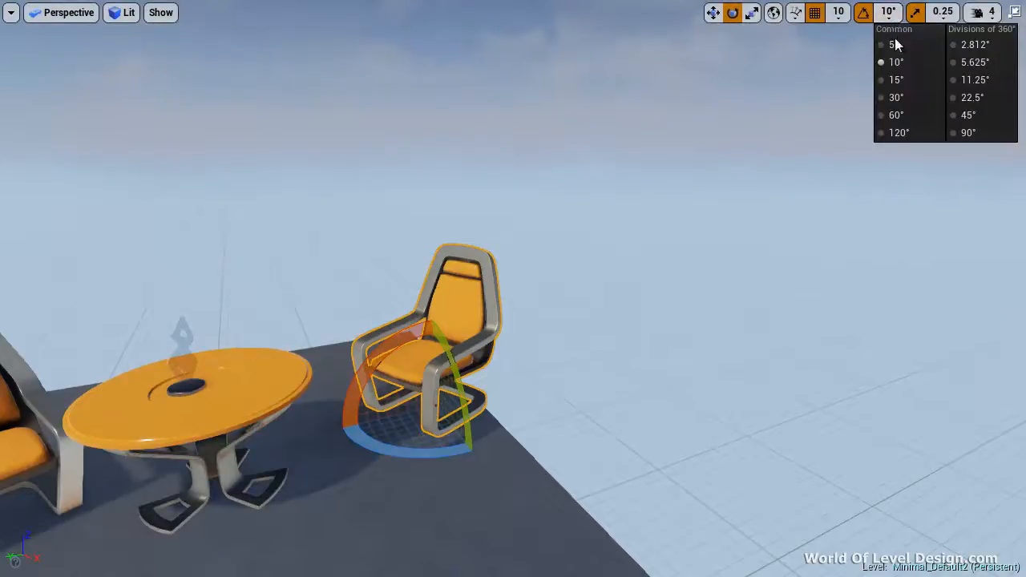
click(900, 117)
drag(438, 451, 503, 409)
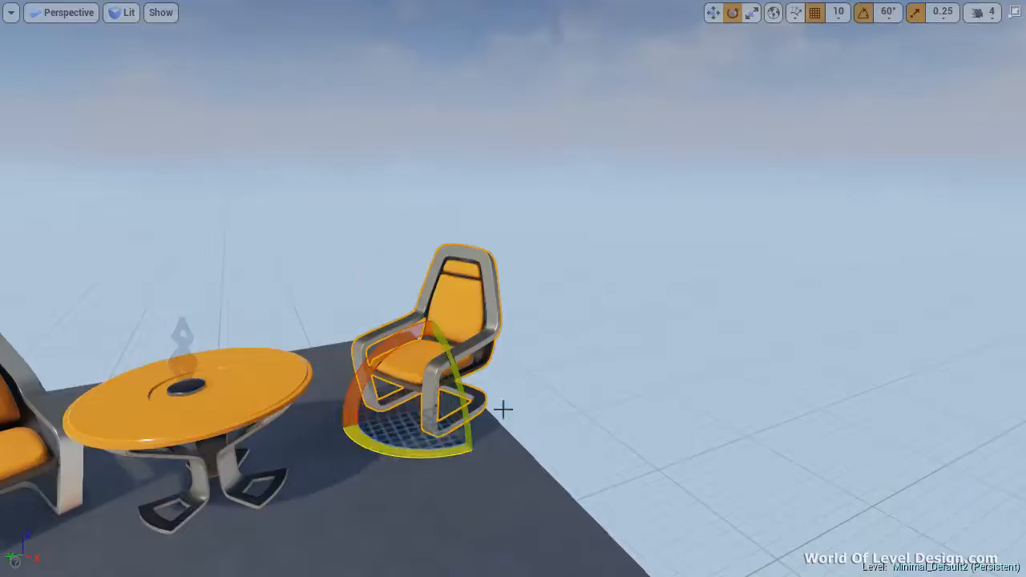
click(887, 12)
click(902, 64)
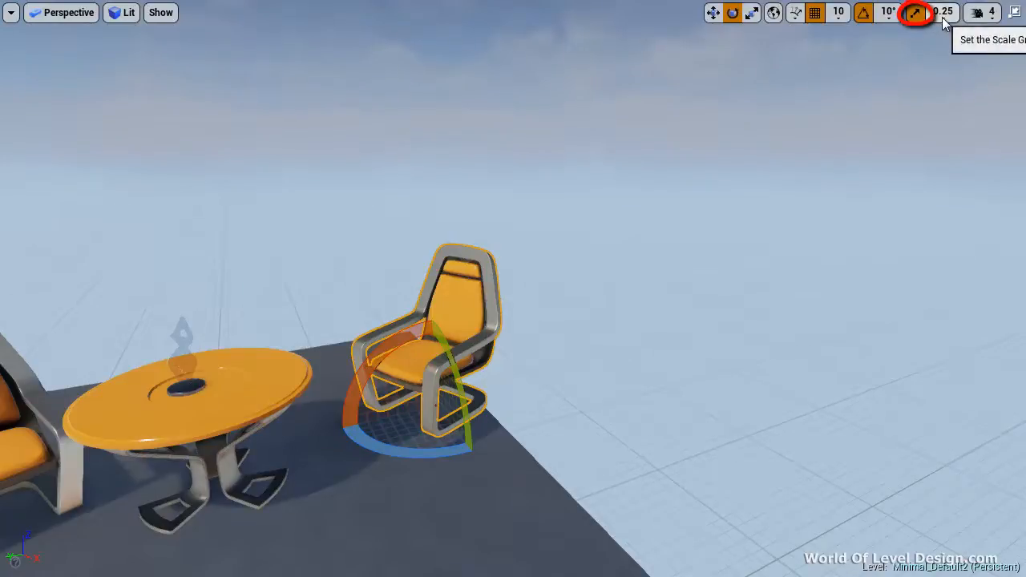
Switch the right chair to scale mode and try scaling it uniformly in 0.25 snaps, undoing the change
right_drag(492, 384, 477, 379)
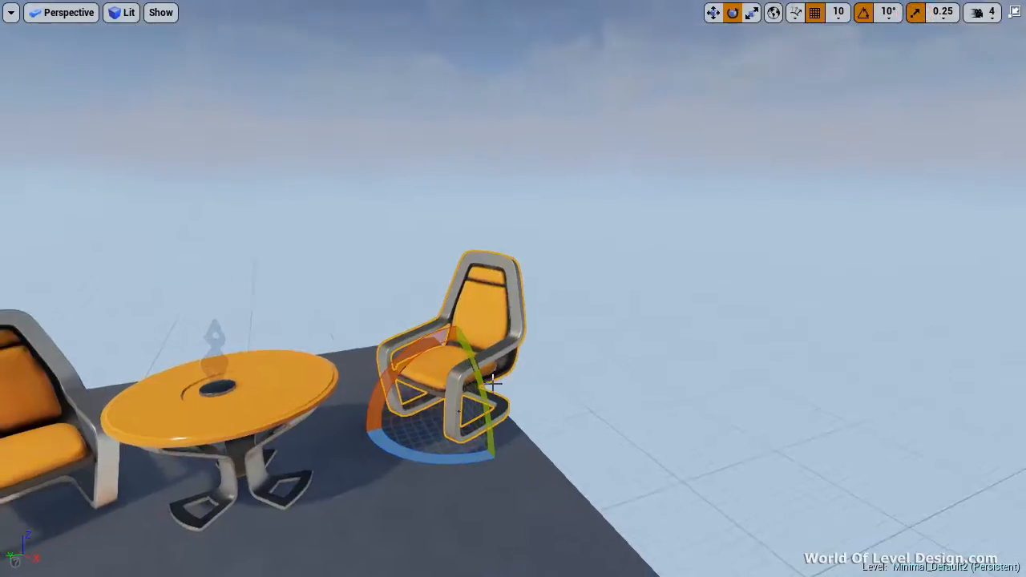
key(r)
drag(471, 415, 498, 412)
key(ctrl+z)
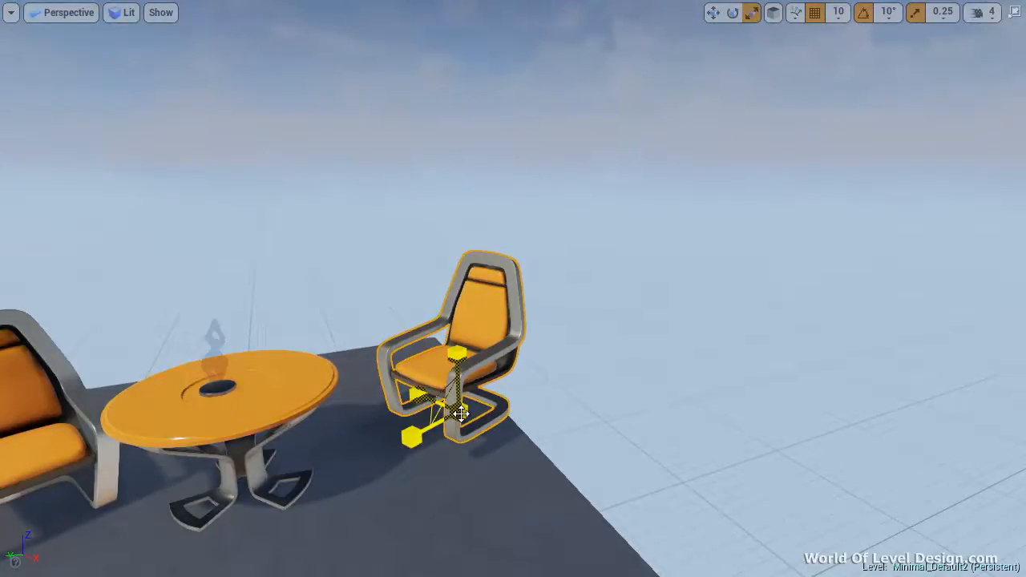
Set the scale snap size to 1
click(942, 12)
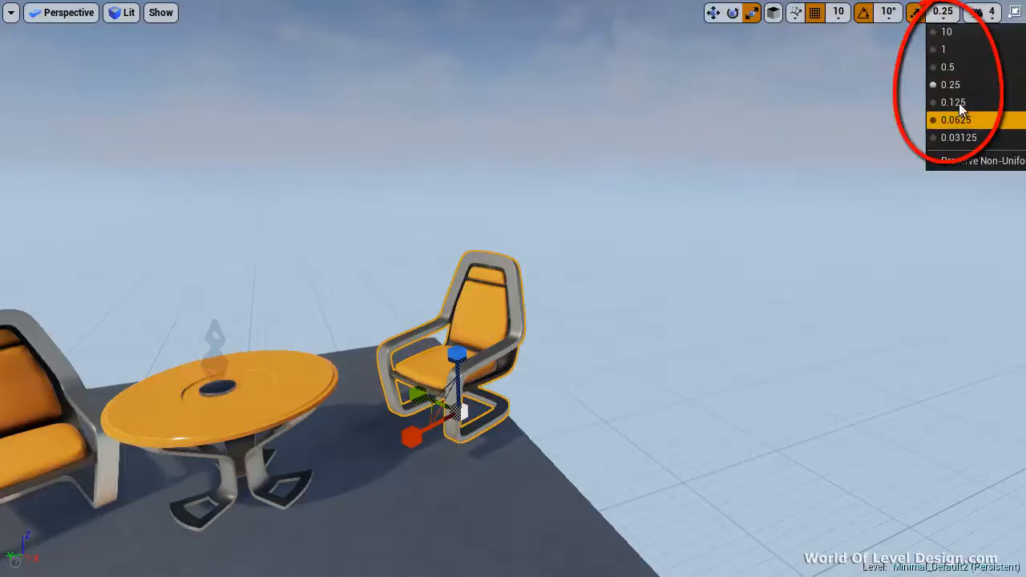
click(949, 49)
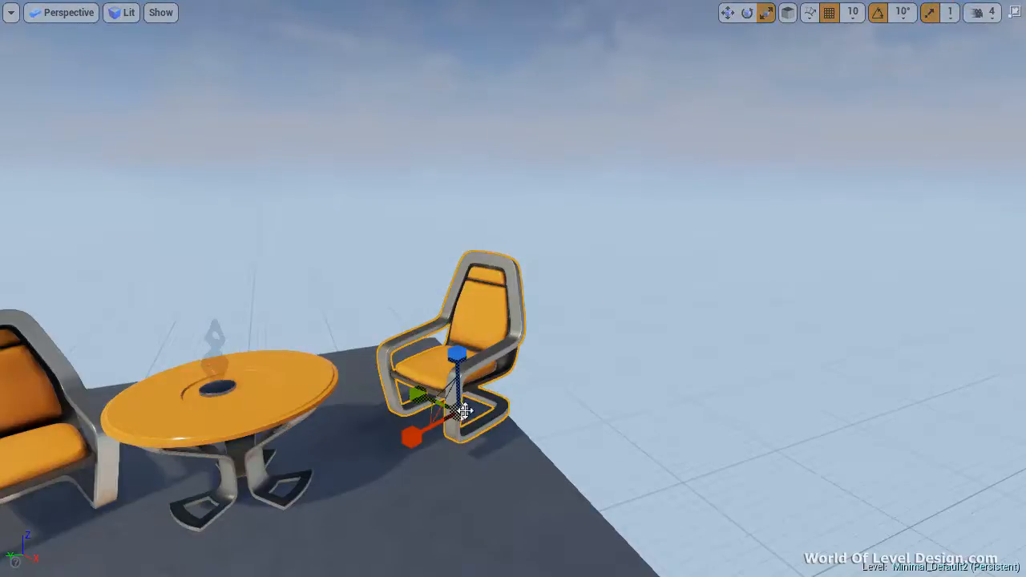
Try scaling the right chair uniformly in snaps of 1, and try it again with scale snapping turned off
drag(465, 411, 550, 412)
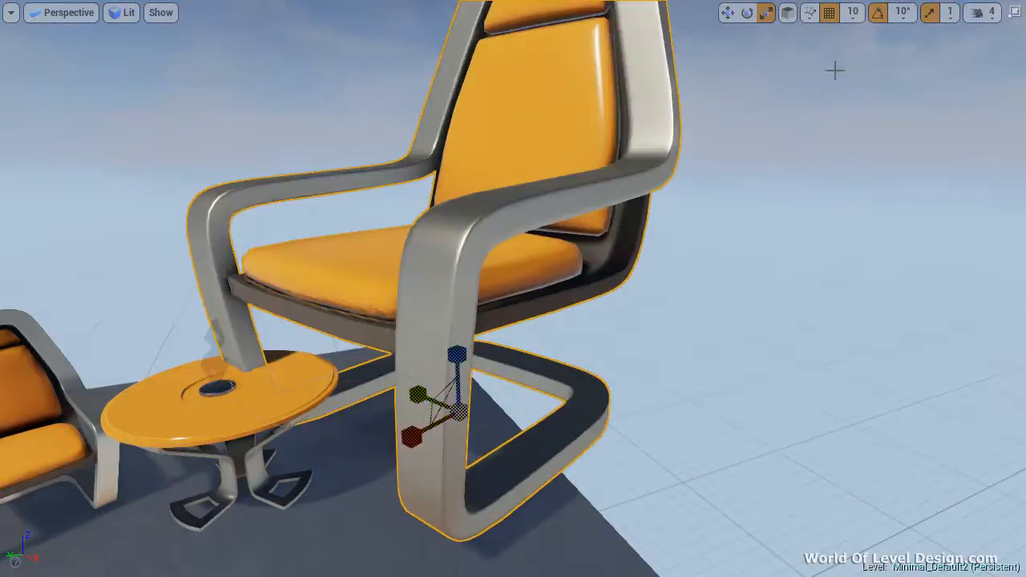
click(929, 14)
drag(480, 406, 356, 453)
Set the scale snap size to 0.25 and turn scale snapping back on
click(949, 12)
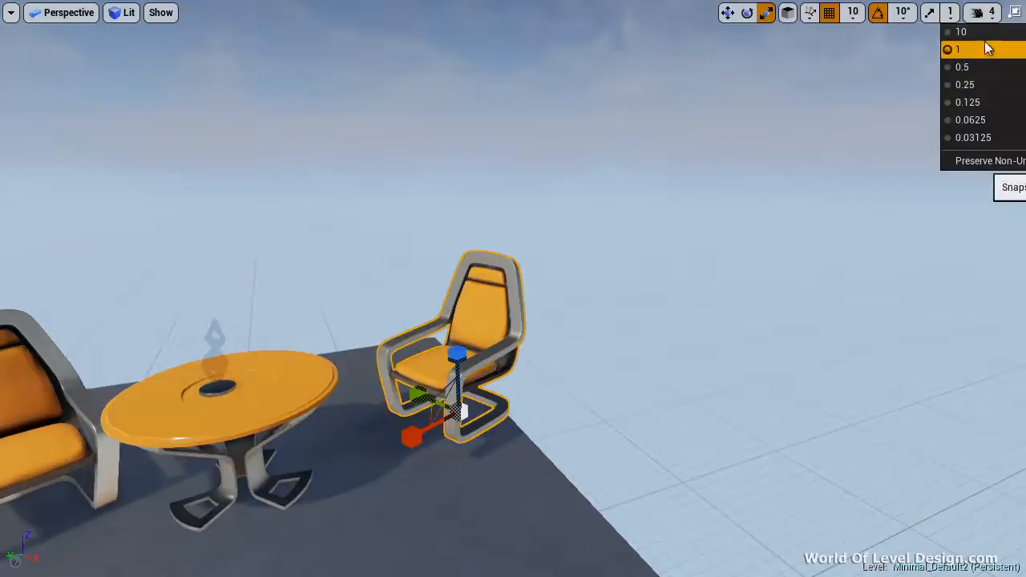
click(962, 84)
click(916, 15)
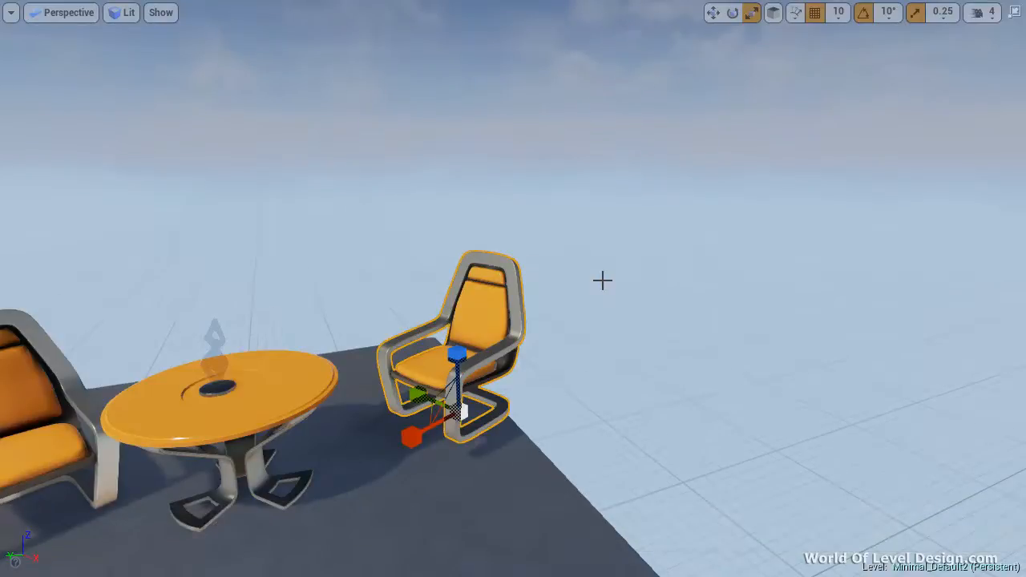
Switch the right chair to move mode, try moving it along the world Y axis, and undo the move
click(712, 12)
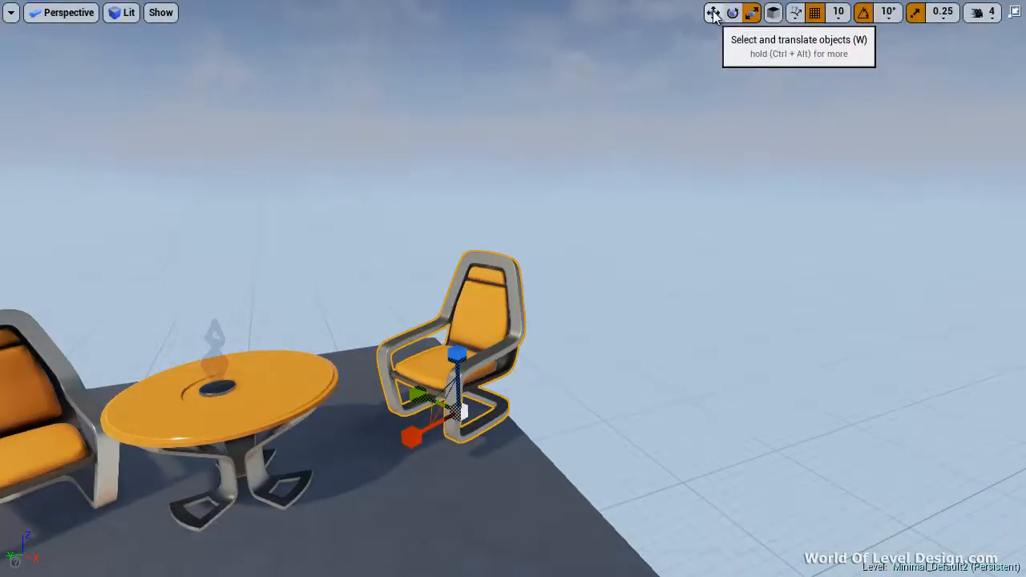
right_drag(525, 407, 479, 416)
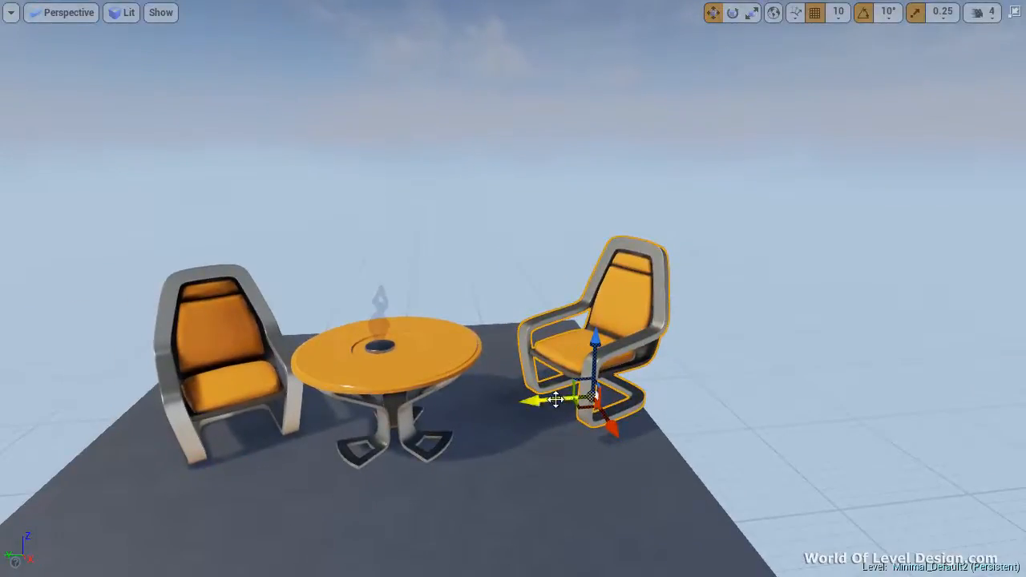
drag(555, 399, 632, 406)
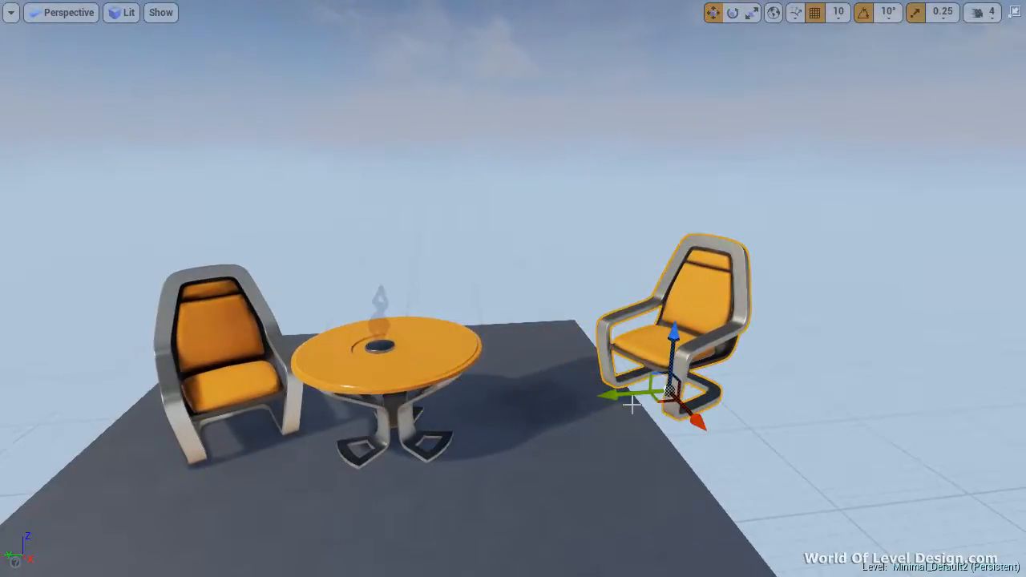
key(ctrl+z)
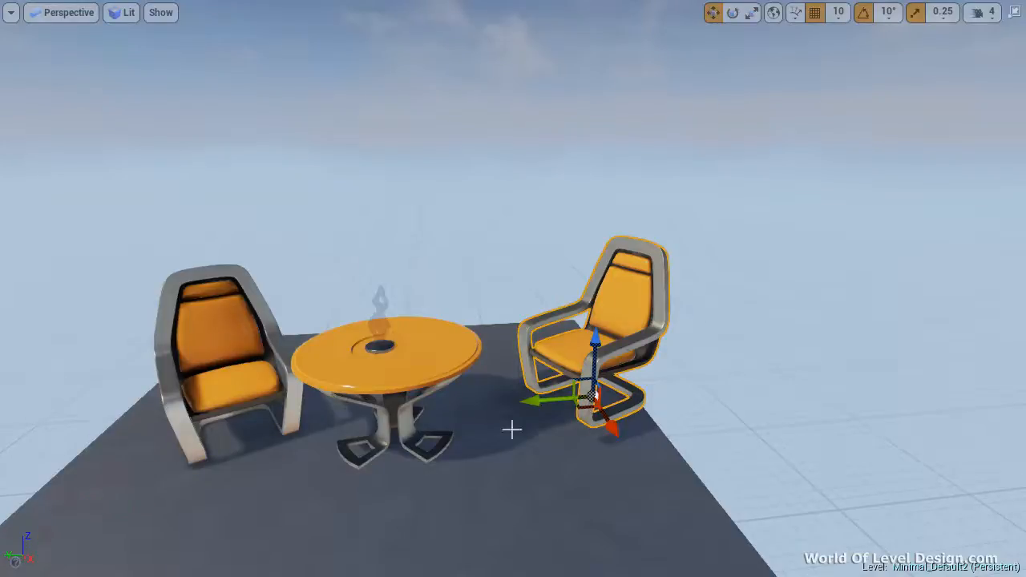
Toggle the right chair's gizmo between world and local coordinate systems, leaving it in world space
click(774, 13)
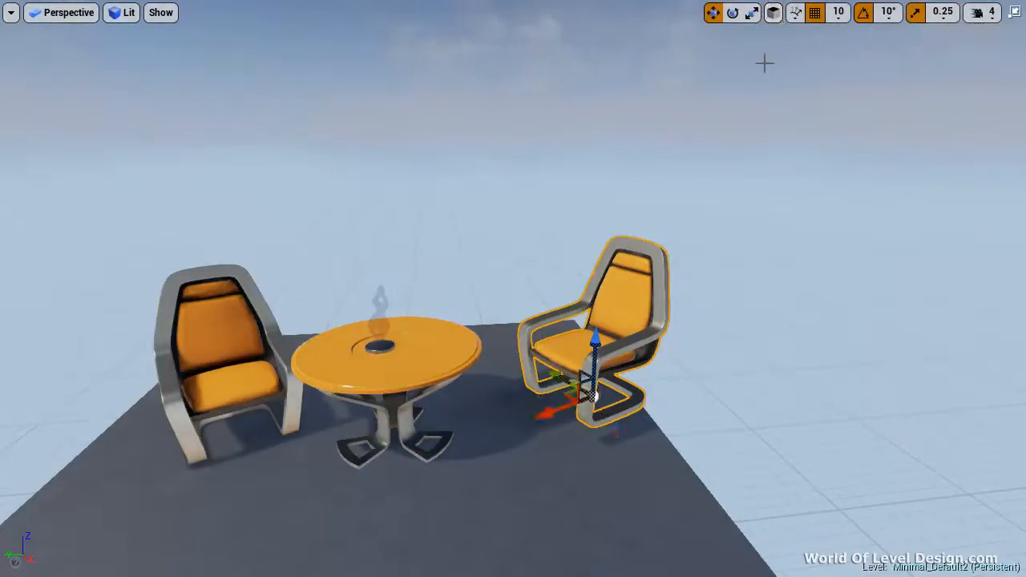
click(775, 15)
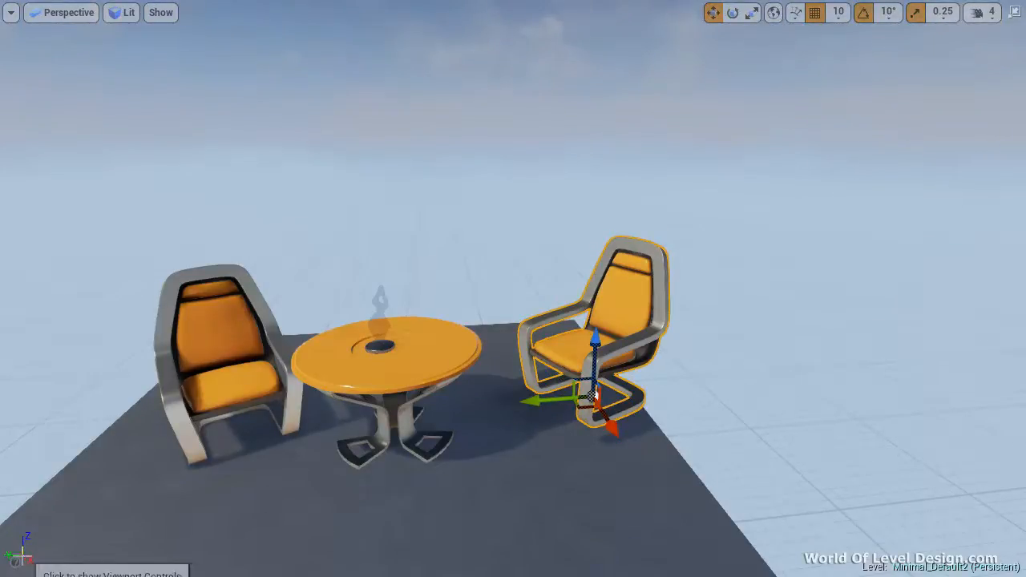
click(774, 13)
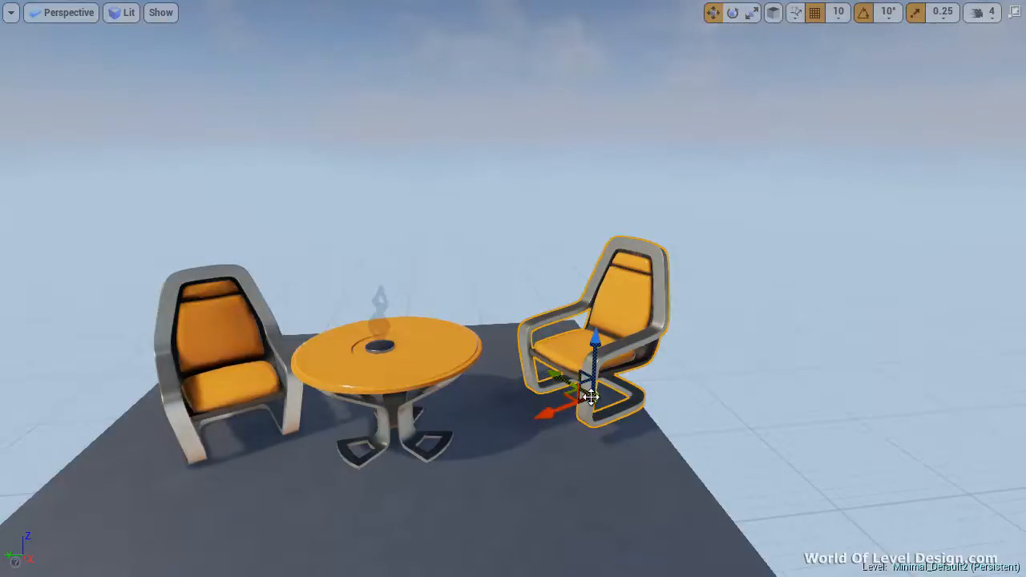
click(773, 13)
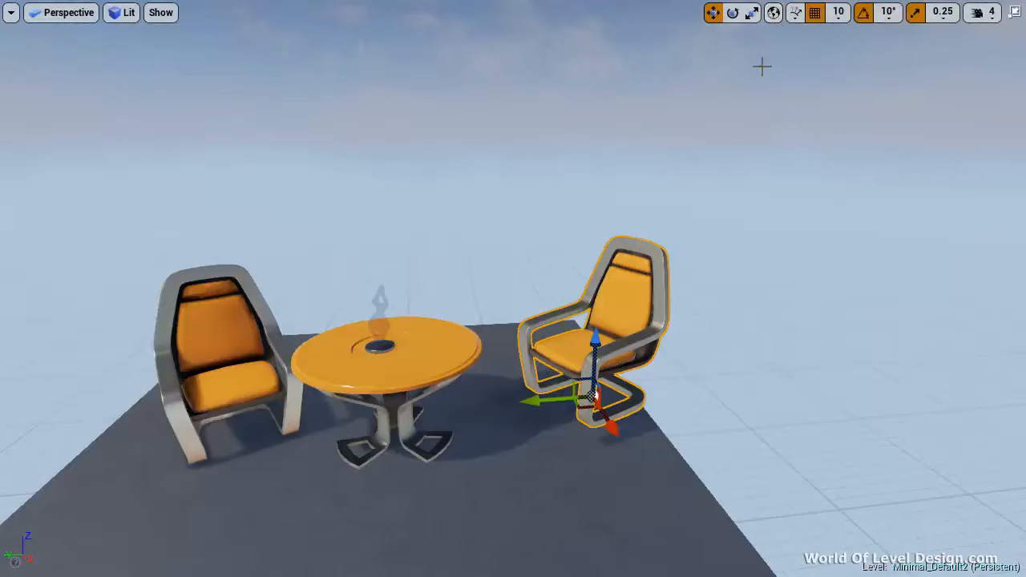
Switch the gizmo to local space and examine the right chair's local axes from different angles
drag(324, 418, 521, 435)
right_drag(520, 436, 713, 493)
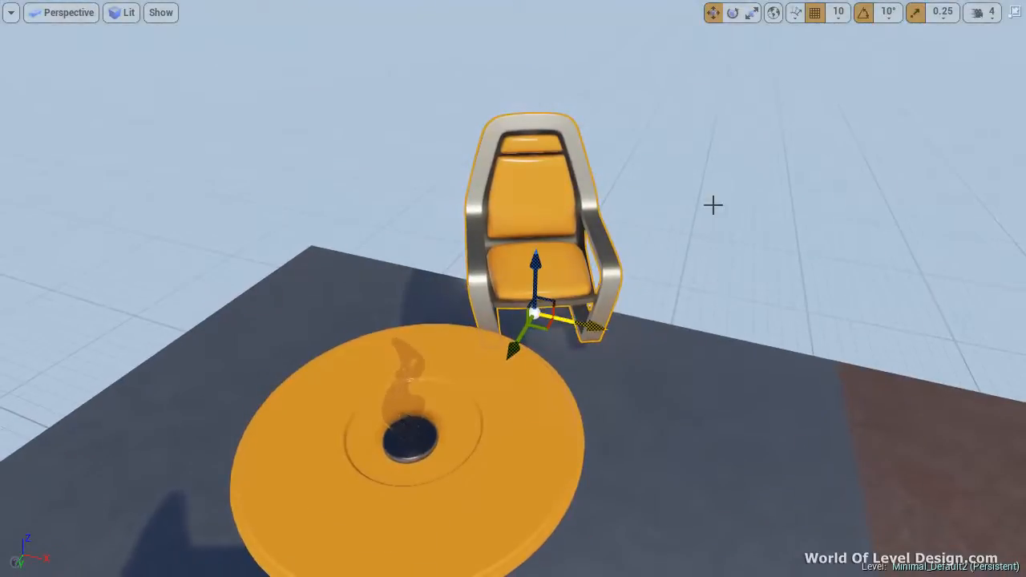
click(773, 12)
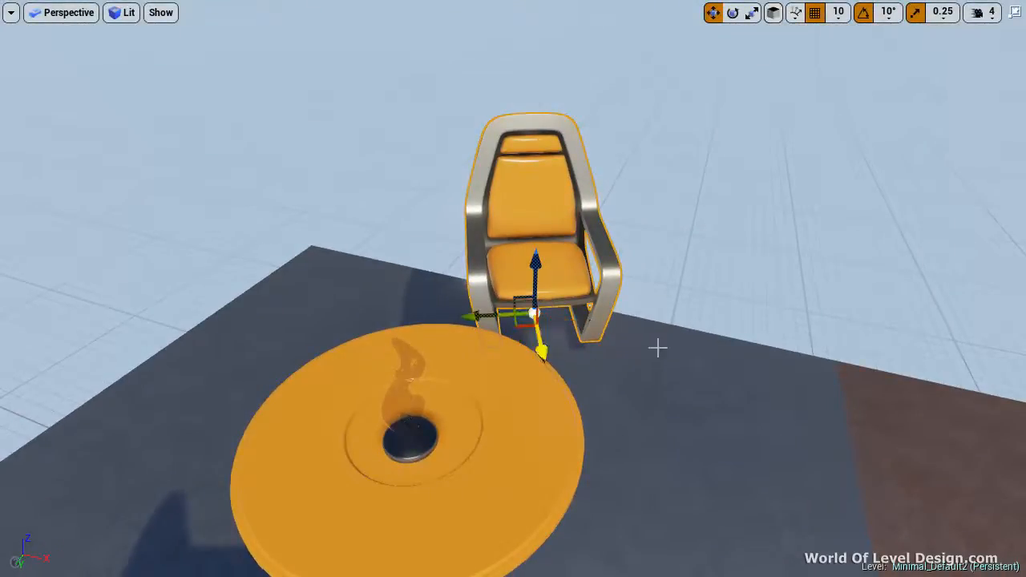
right_drag(674, 343, 415, 319)
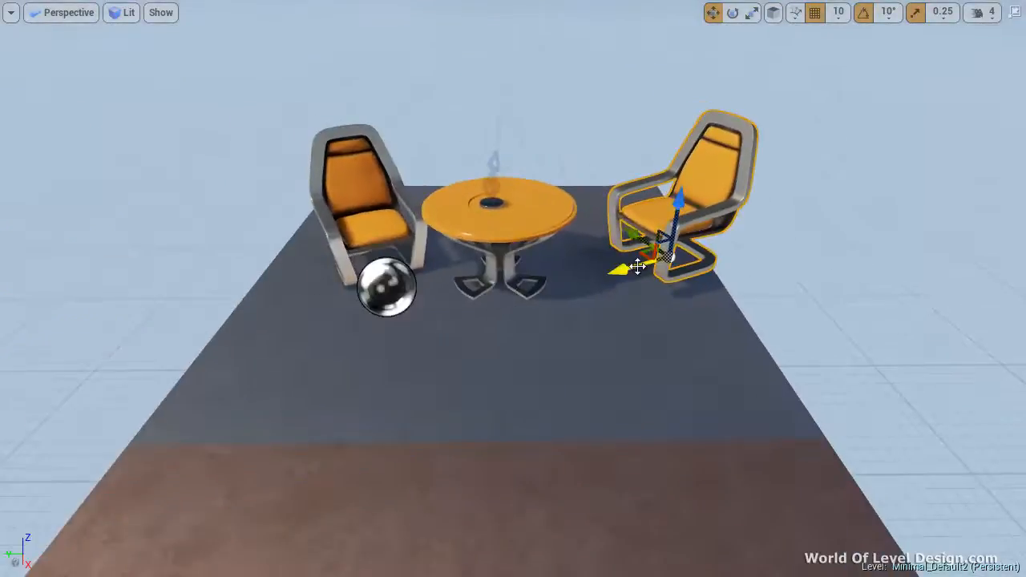
drag(618, 268, 656, 257)
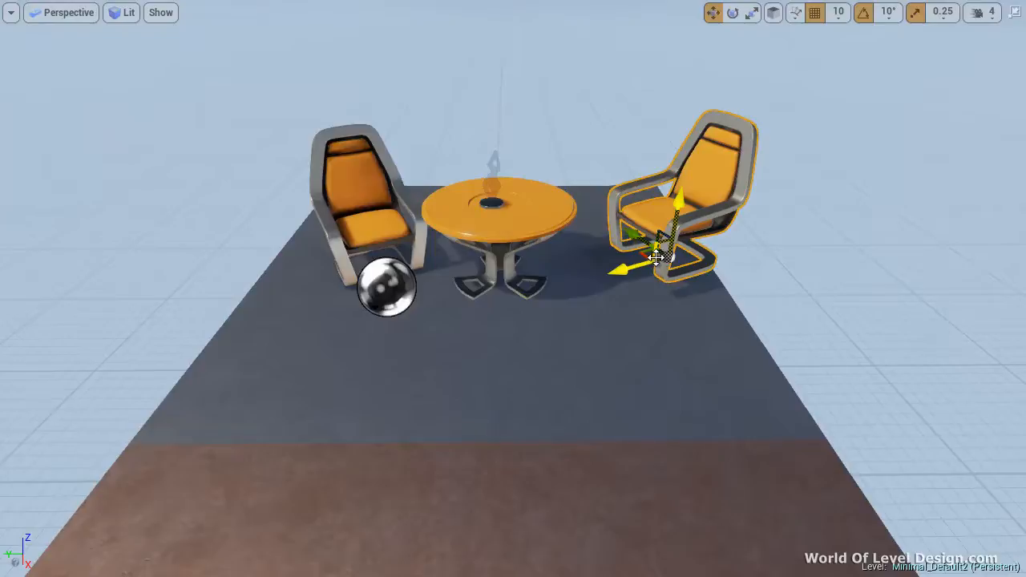
Select the table and compare its gizmo in world and local space, leaving it in world space
click(498, 264)
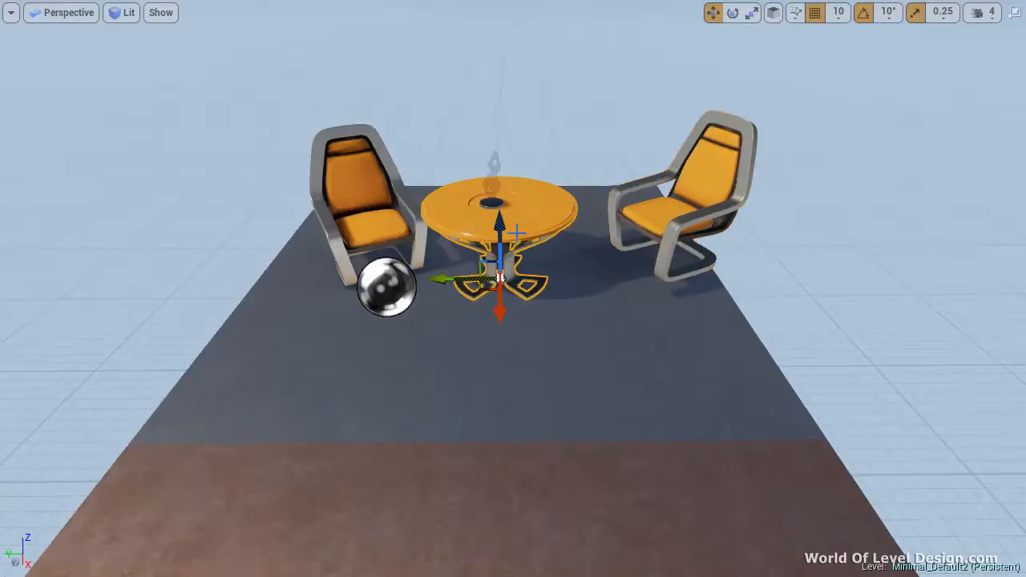
click(774, 12)
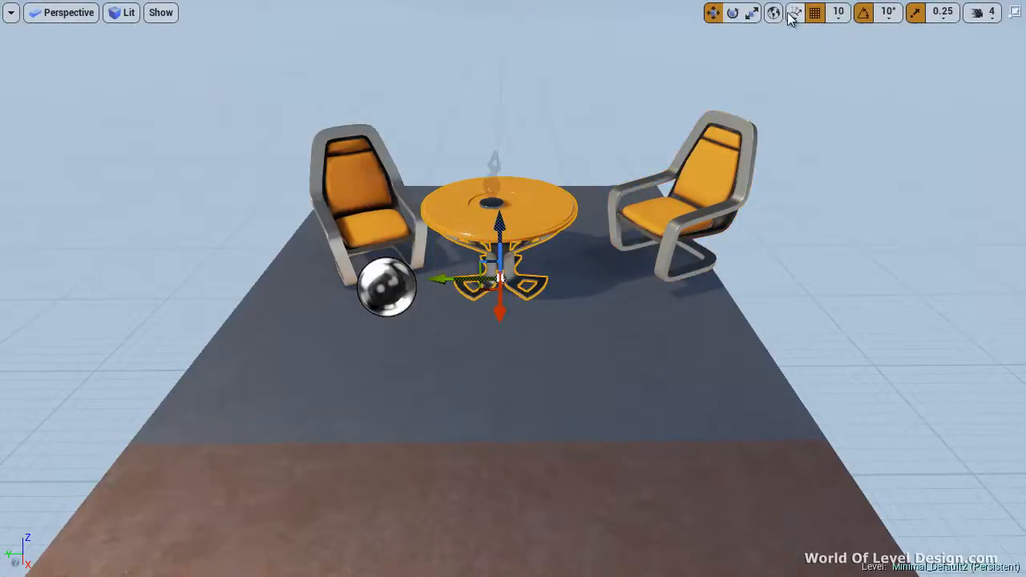
click(774, 13)
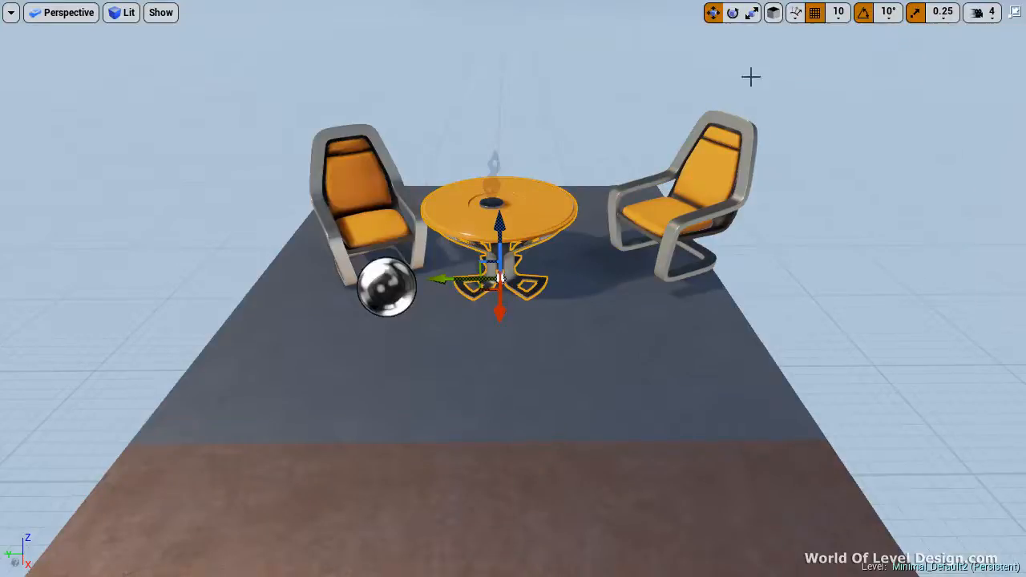
click(773, 13)
Place a copy of the table in front of the original and tilt the copy sideways with the rotate gizmo
alt+drag(497, 320, 691, 297)
key(e)
drag(574, 370, 661, 260)
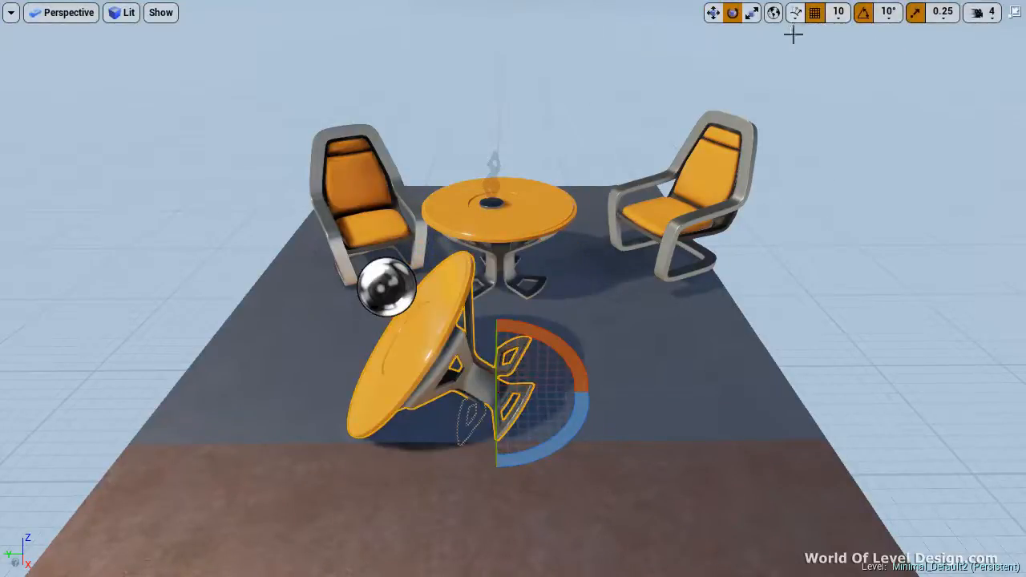
Switch to local space and move mode, try moving the tilted table along its local Z axis, and undo the move
right_drag(756, 129, 735, 120)
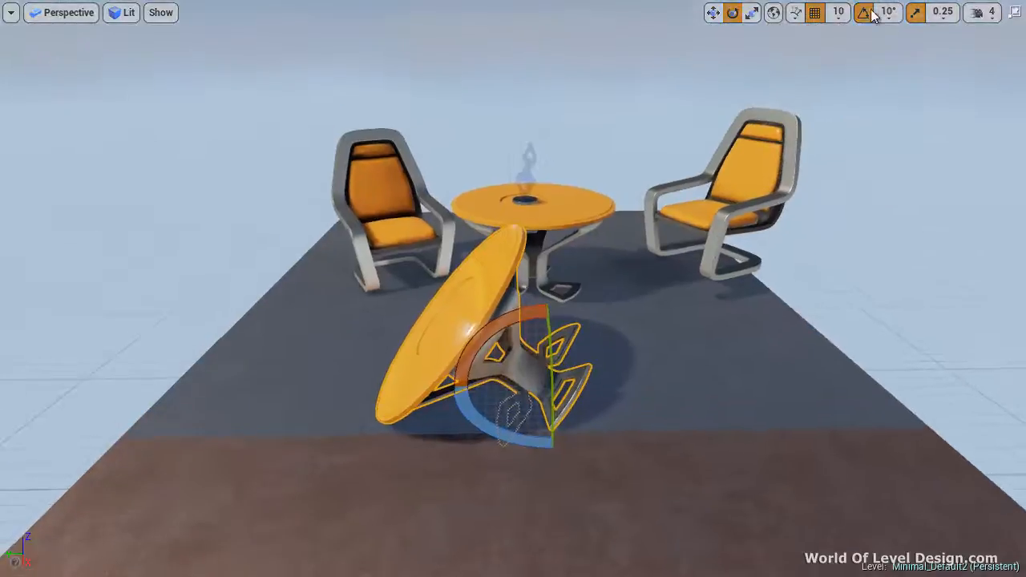
click(773, 13)
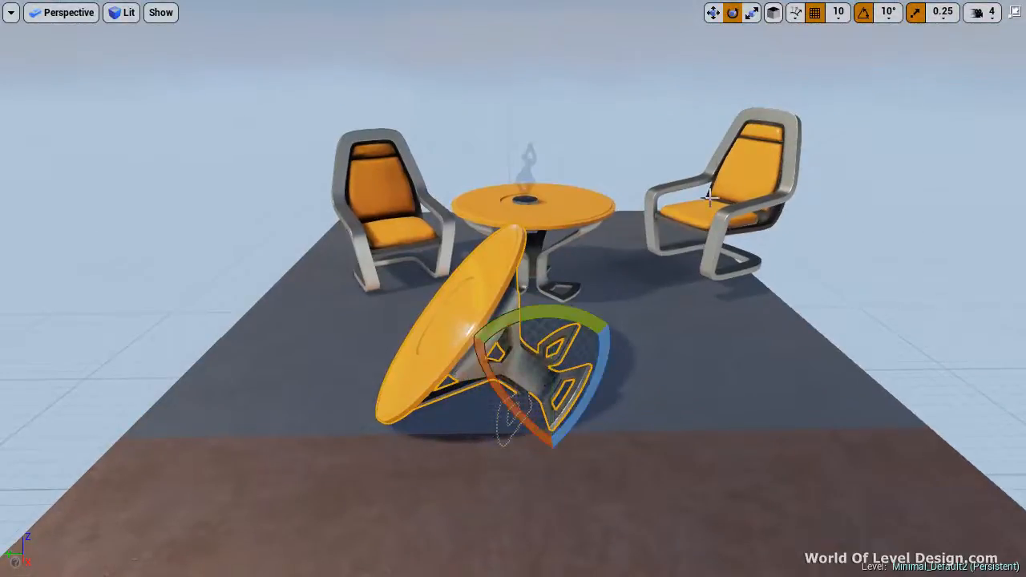
click(712, 12)
scroll(709, 342, down, 5)
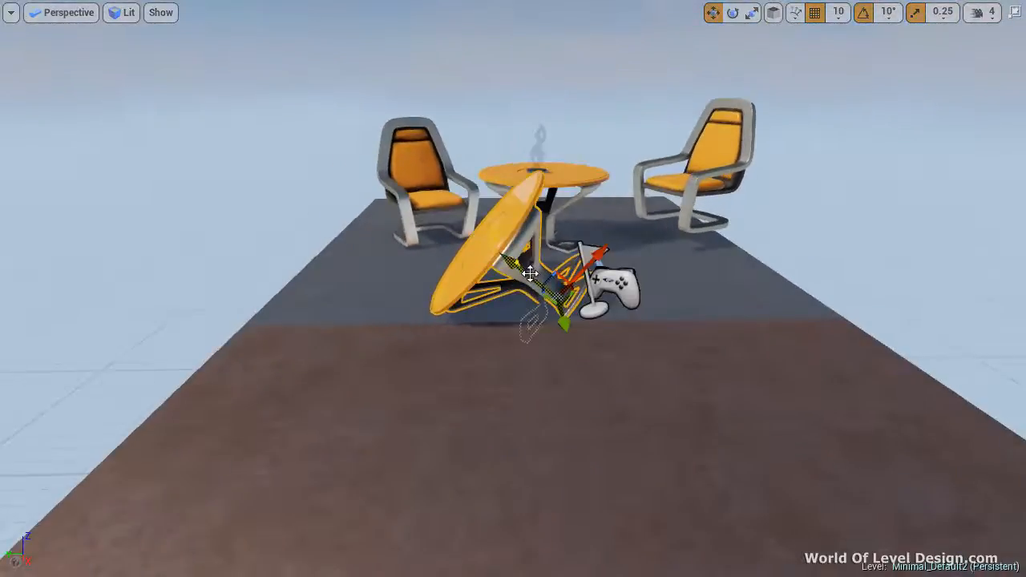
drag(532, 275, 415, 227)
key(ctrl+z)
Switch the gizmo to world space and raise the tilted table straight up along the world Z axis
click(774, 13)
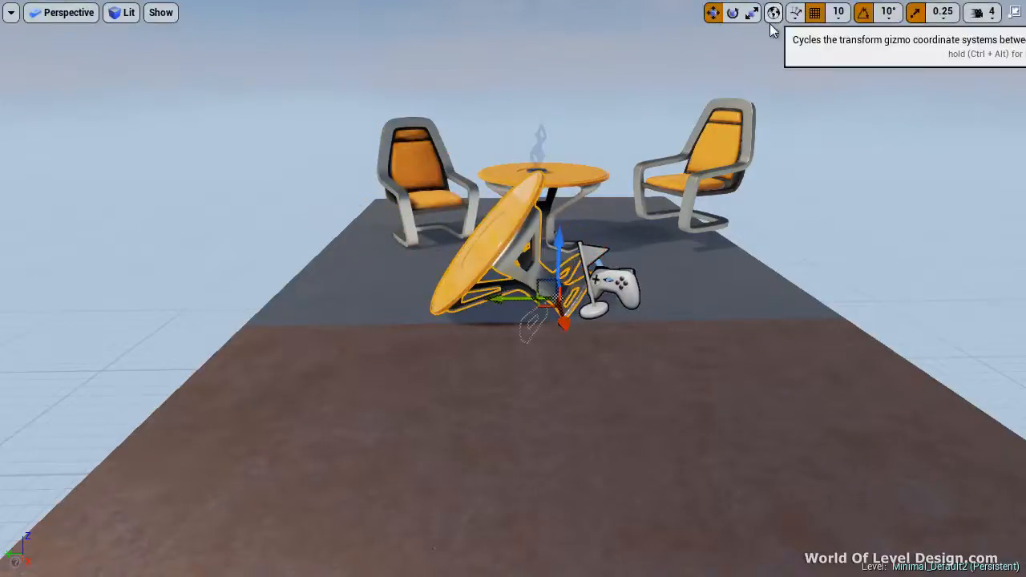
drag(561, 179, 584, 41)
scroll(607, 57, down, 3)
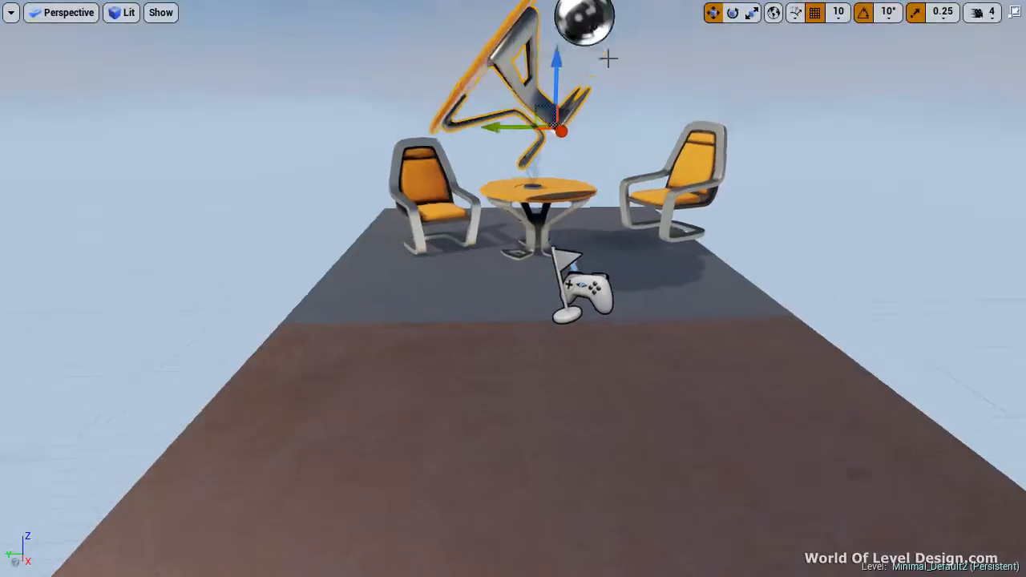
Undo the extra move of the tilted table, switch to local space, and slide it back down along its local Z axis
drag(547, 78, 467, 138)
key(ctrl+z)
click(774, 12)
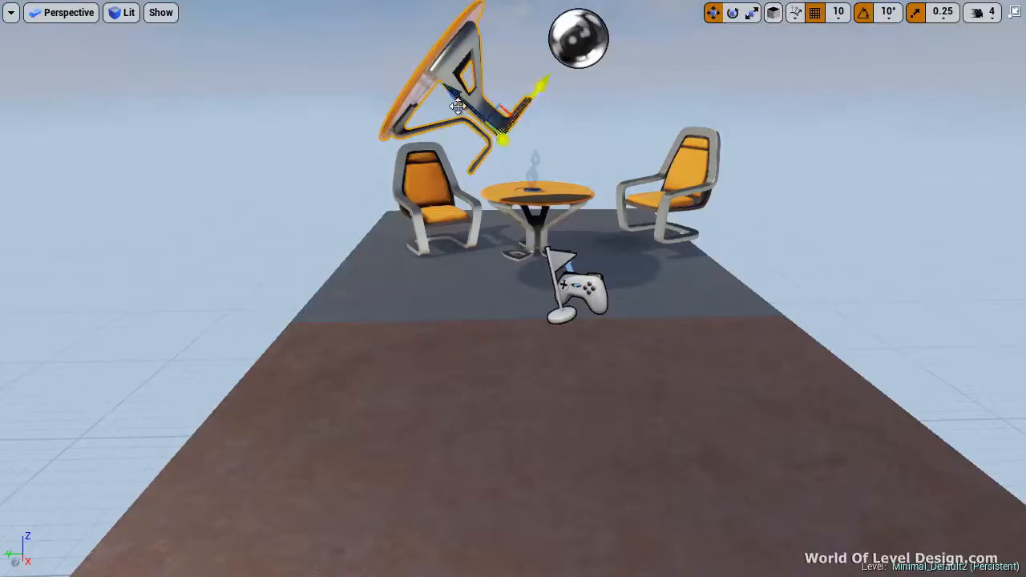
drag(548, 128, 514, 171)
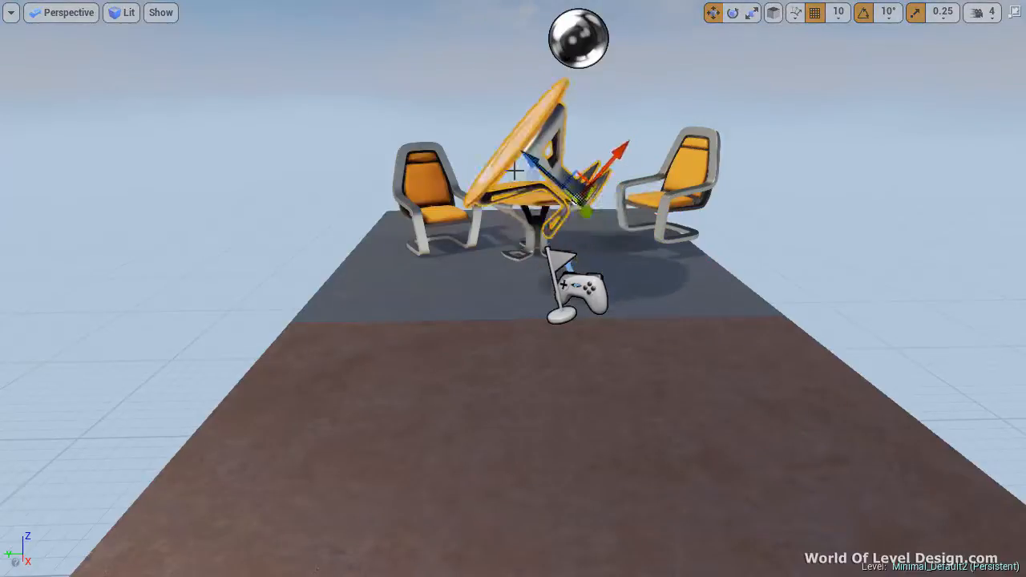
Inspect the tilted table's local axes from the side and switch the gizmo back to world space
key(w)
right_drag(630, 191, 732, 195)
key(s)
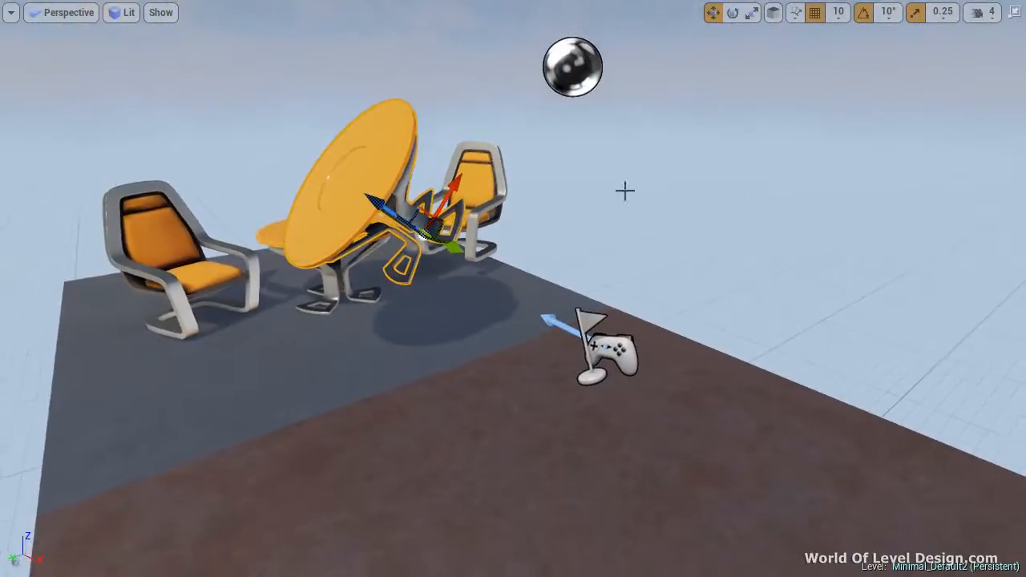
right_drag(585, 177, 453, 141)
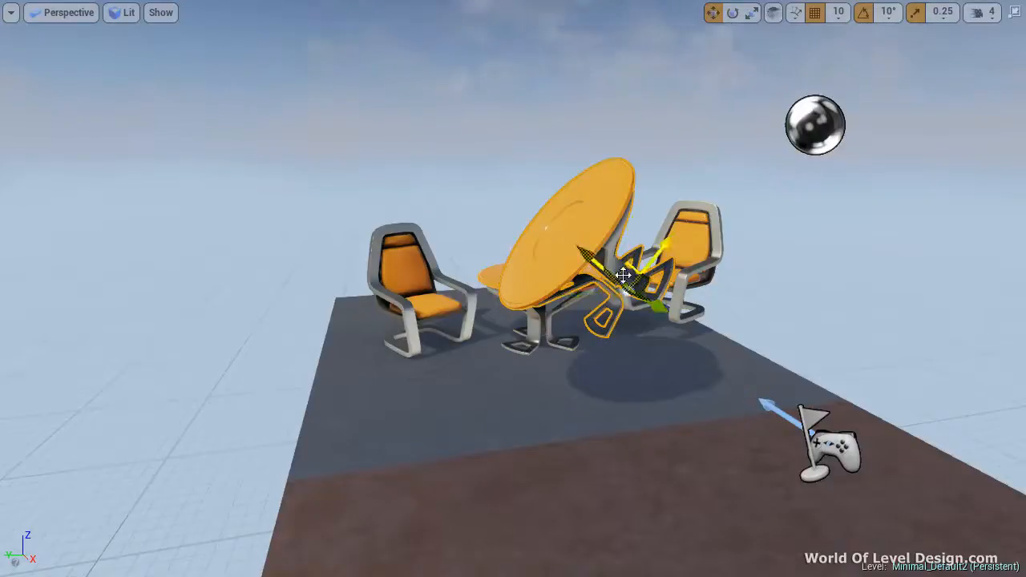
key(ctrl+grave)
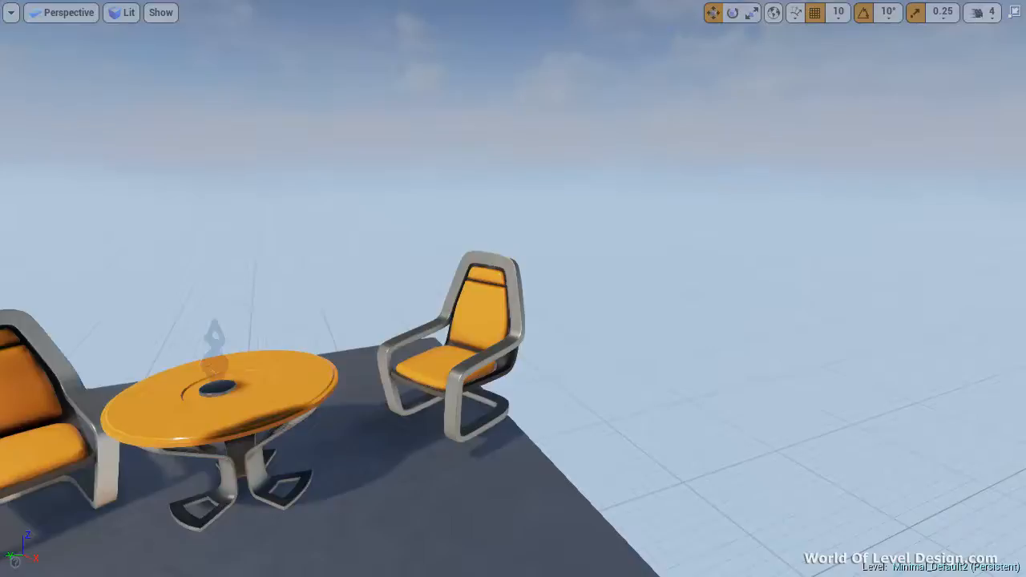
Select the right chair, restore the full editor layout from the maximized viewport, and widen the Details area
click(481, 373)
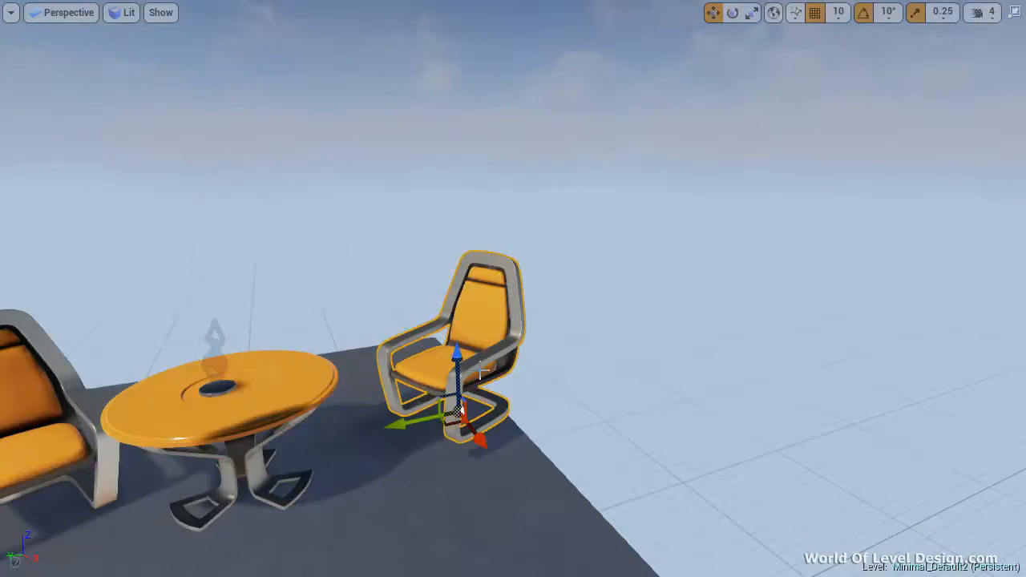
key(F11)
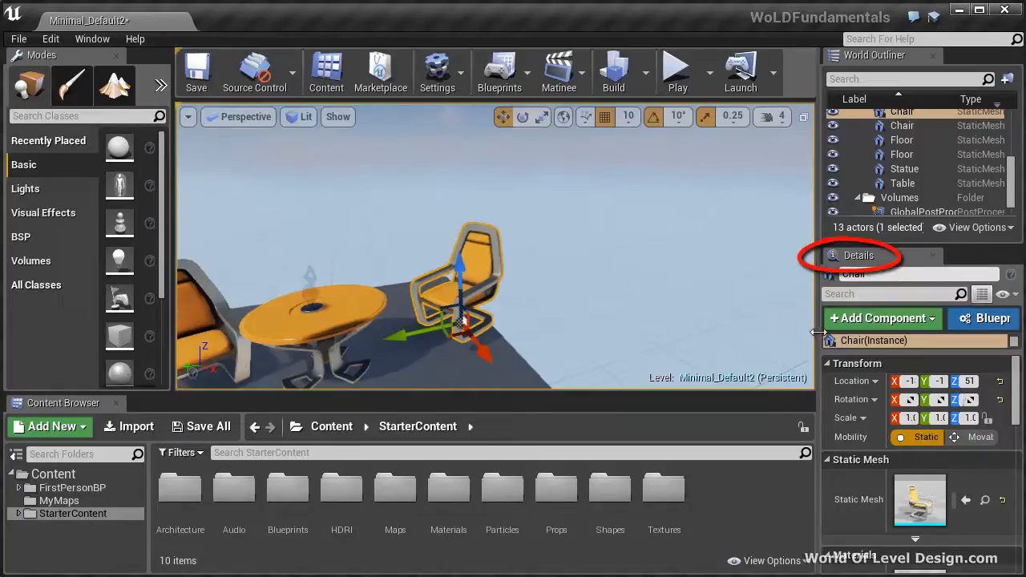
drag(819, 335, 789, 336)
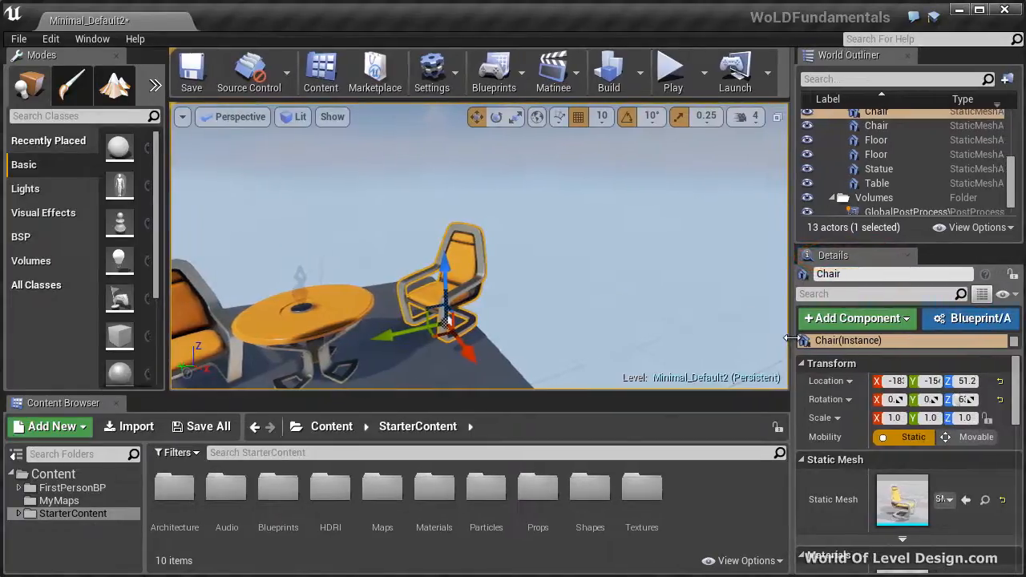
Review the selected chair's transform, static mesh, material and physics properties in its details
mouse_move(1016, 383)
mouse_down()
mouse_move(1016, 436)
mouse_move(1016, 396)
mouse_up()
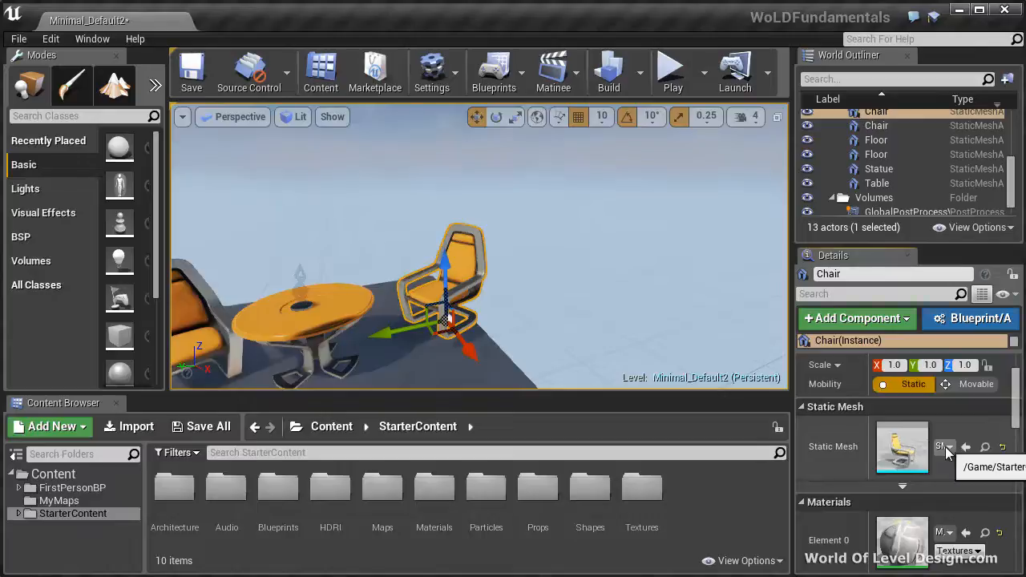
scroll(850, 370, up, 2)
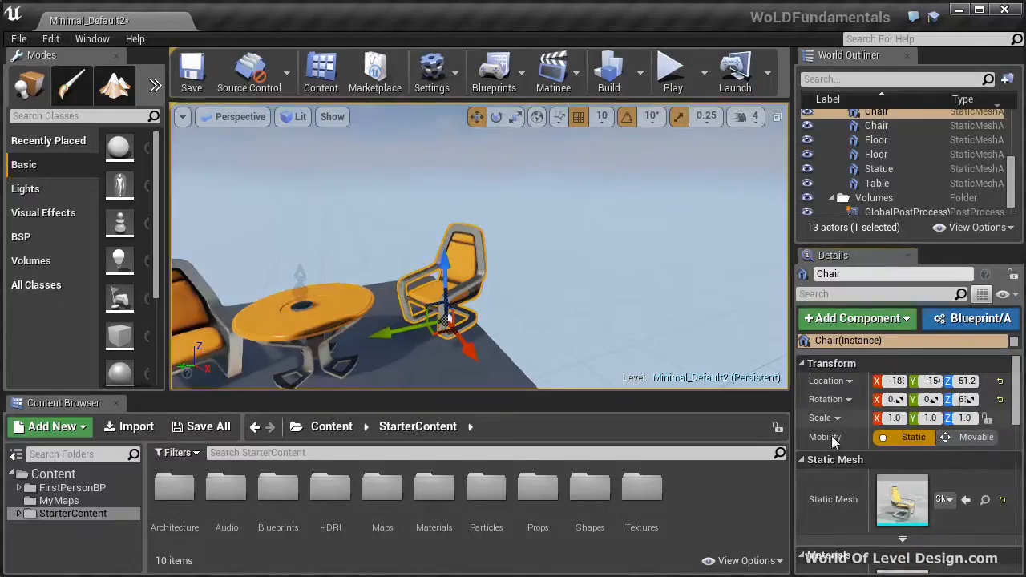
scroll(839, 464, down, 6)
scroll(859, 447, up, 2)
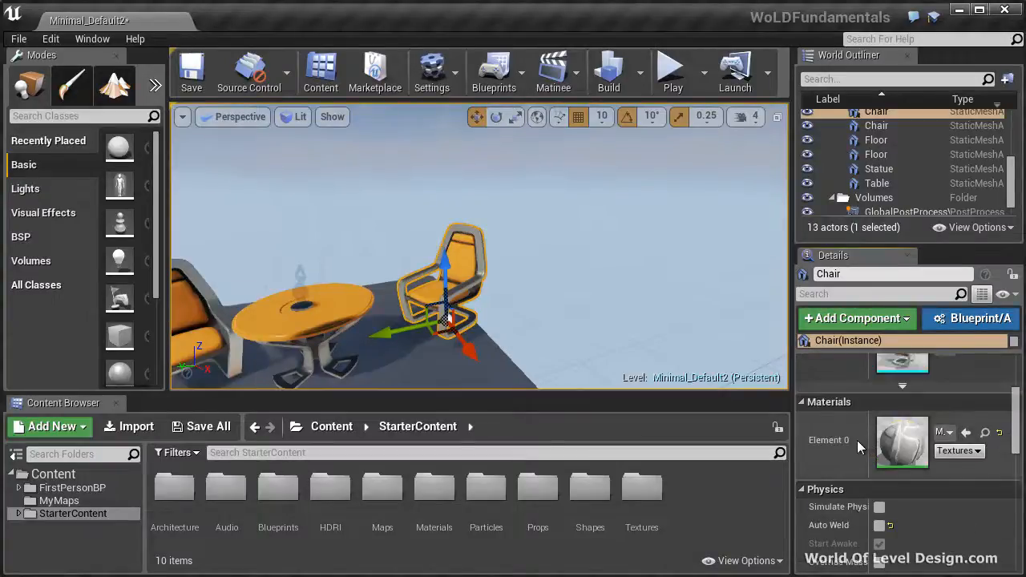
Review the selected chair's lighting, collision, rendering, physics volume and tag properties in its details
scroll(837, 401, down, 6)
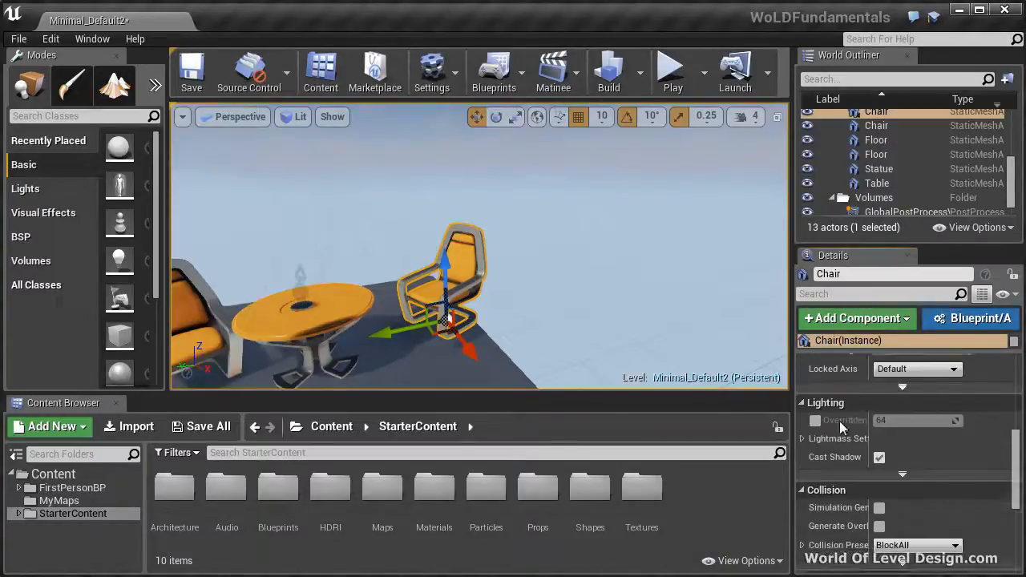
scroll(841, 417, down, 2)
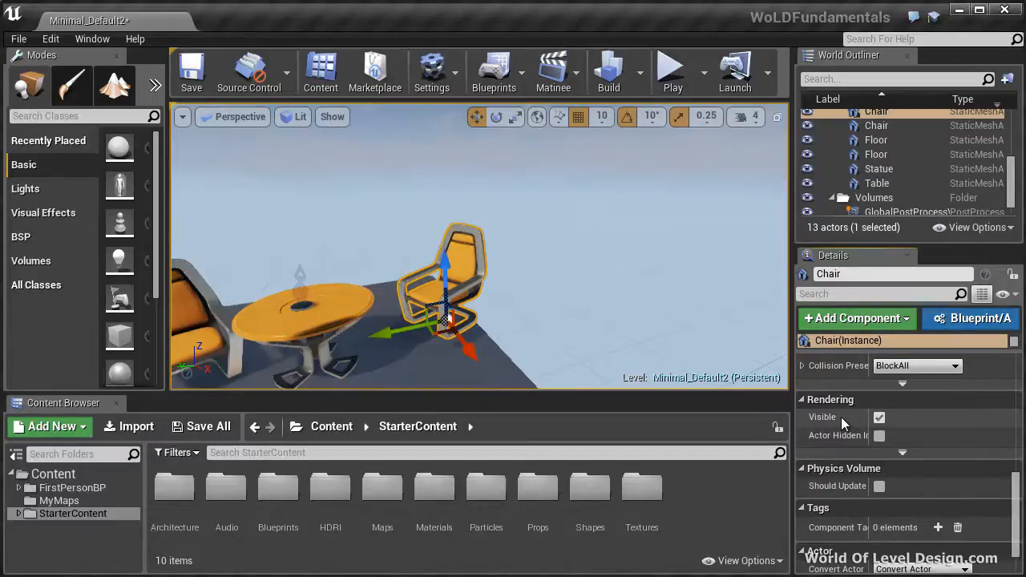
scroll(841, 417, up, 2)
scroll(840, 417, up, 5)
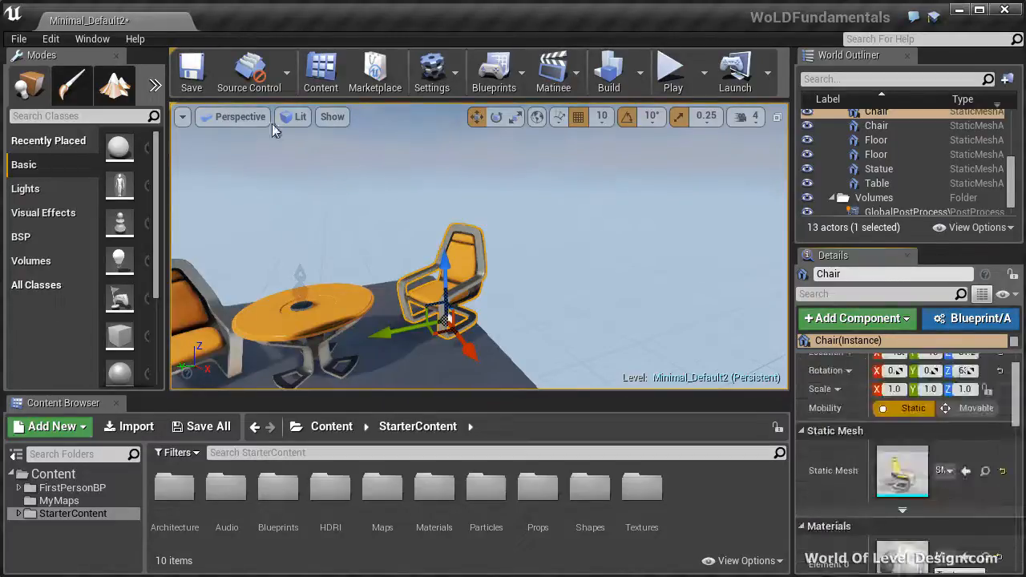
Open an additional Details panel in its own floating window and select the table to view its properties there
click(90, 40)
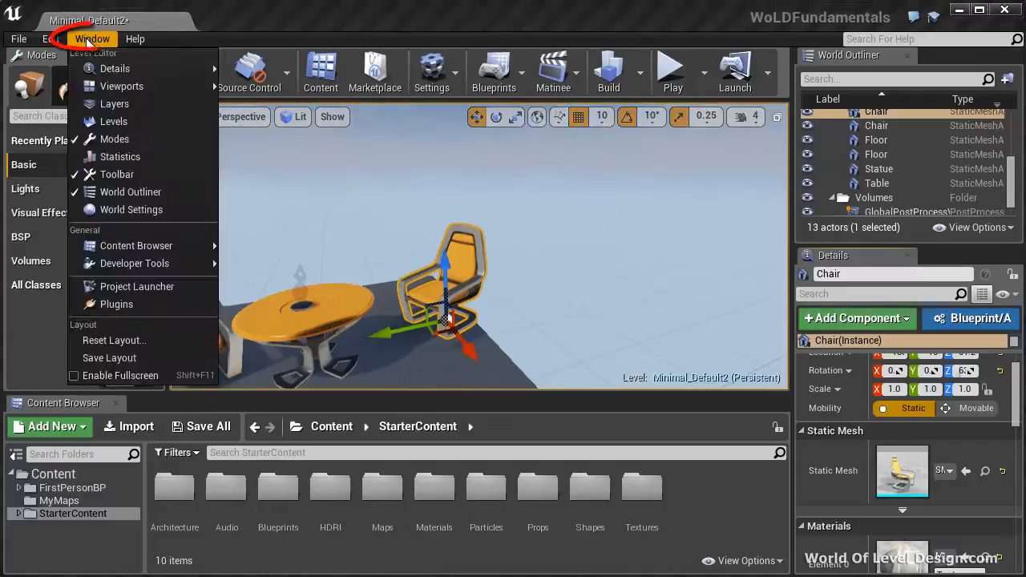
mouse_move(121, 68)
click(262, 86)
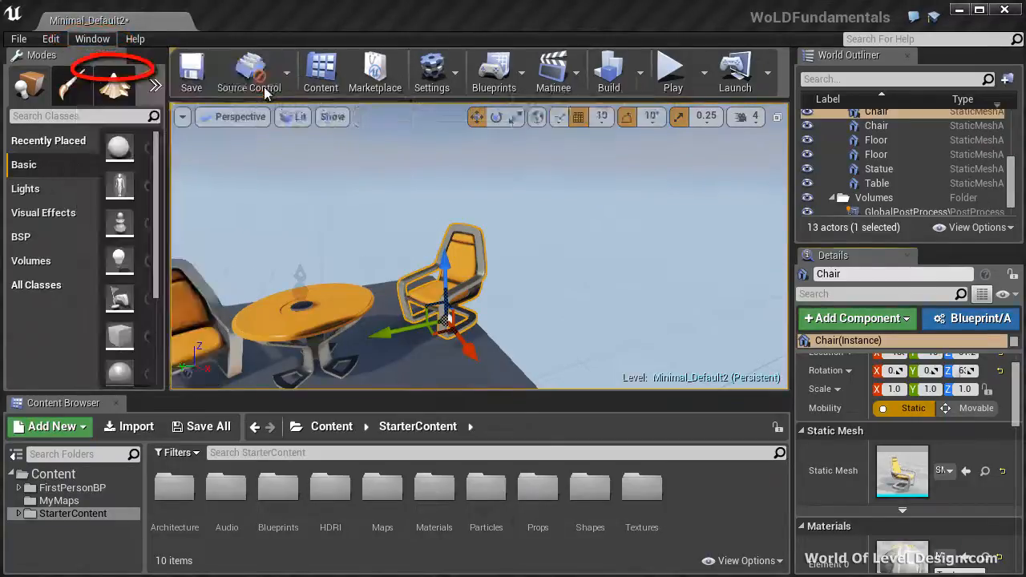
drag(732, 54, 740, 66)
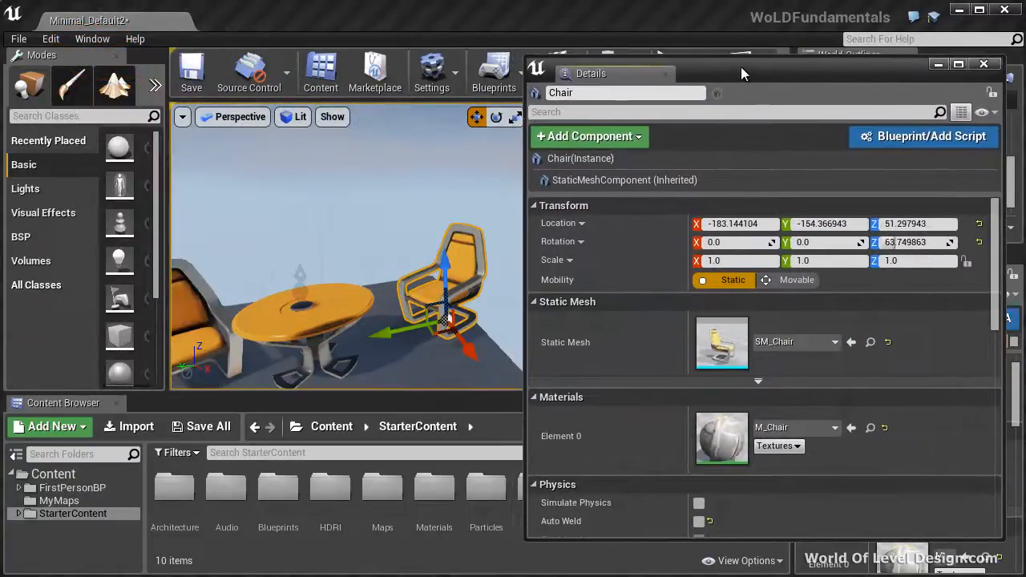
click(343, 304)
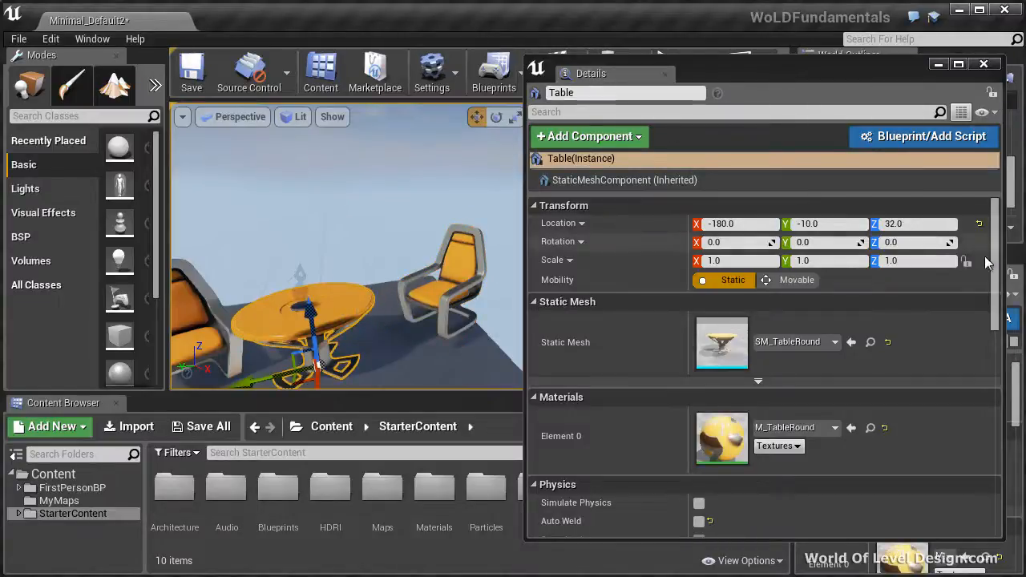
drag(994, 279, 1005, 232)
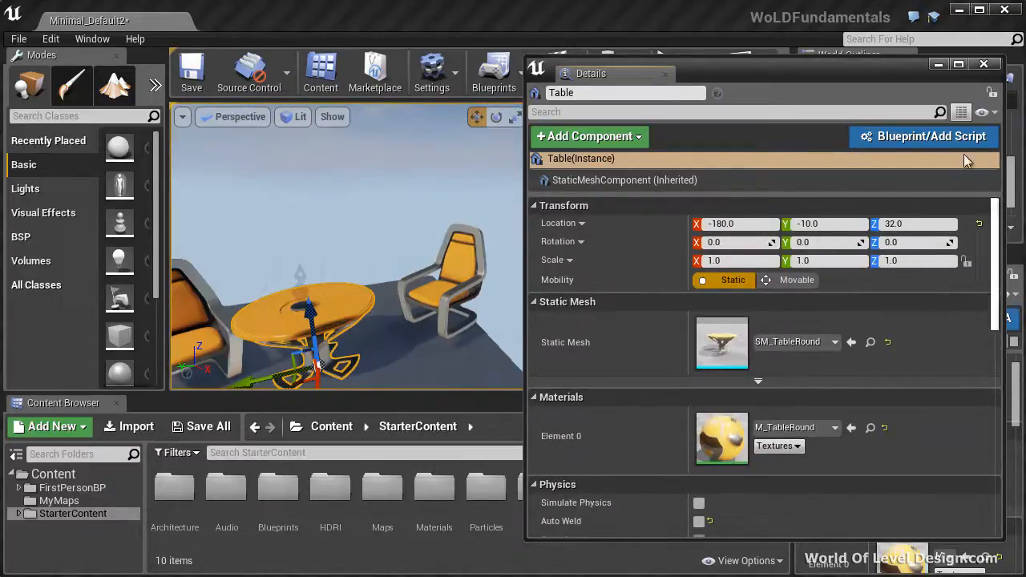
Reposition the floating Details window so its view options fit on screen and enable showing all advanced details
click(985, 112)
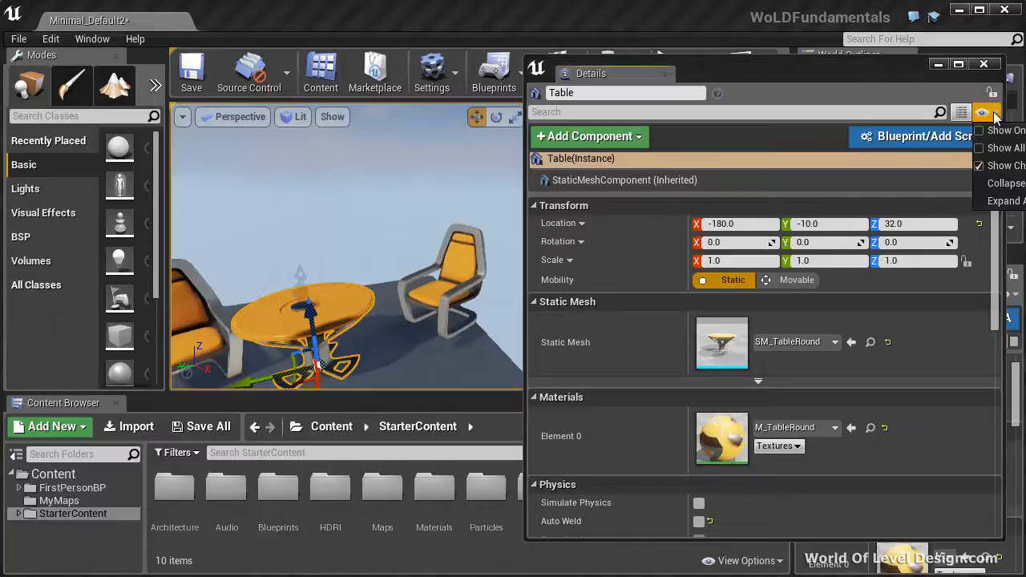
drag(807, 68, 768, 65)
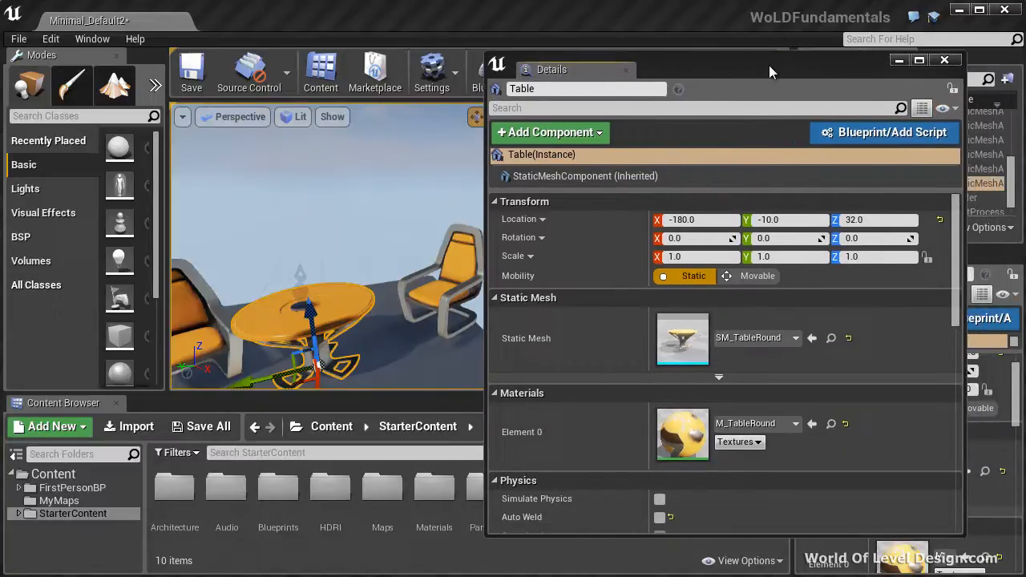
click(956, 112)
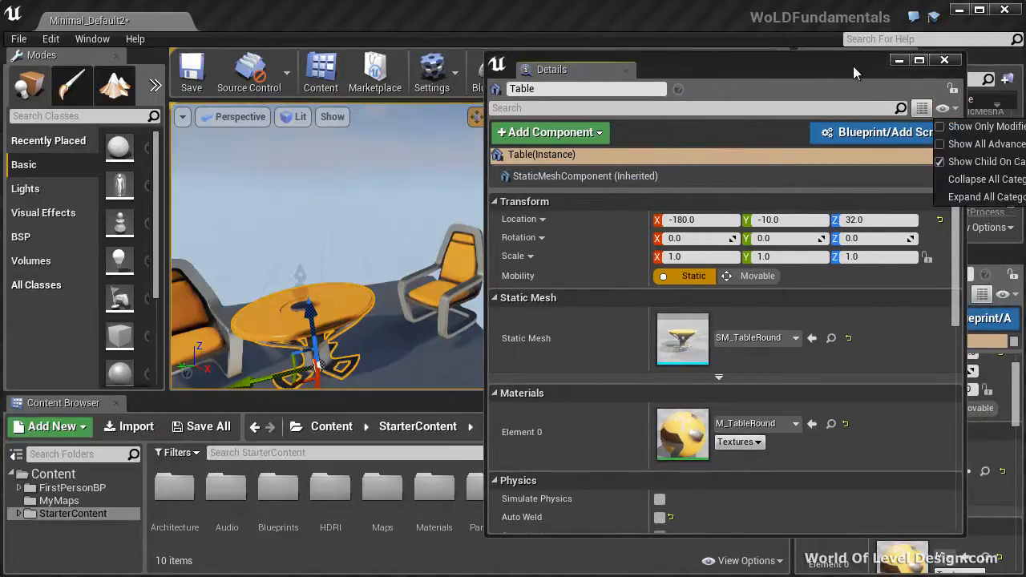
drag(853, 66, 824, 64)
click(913, 107)
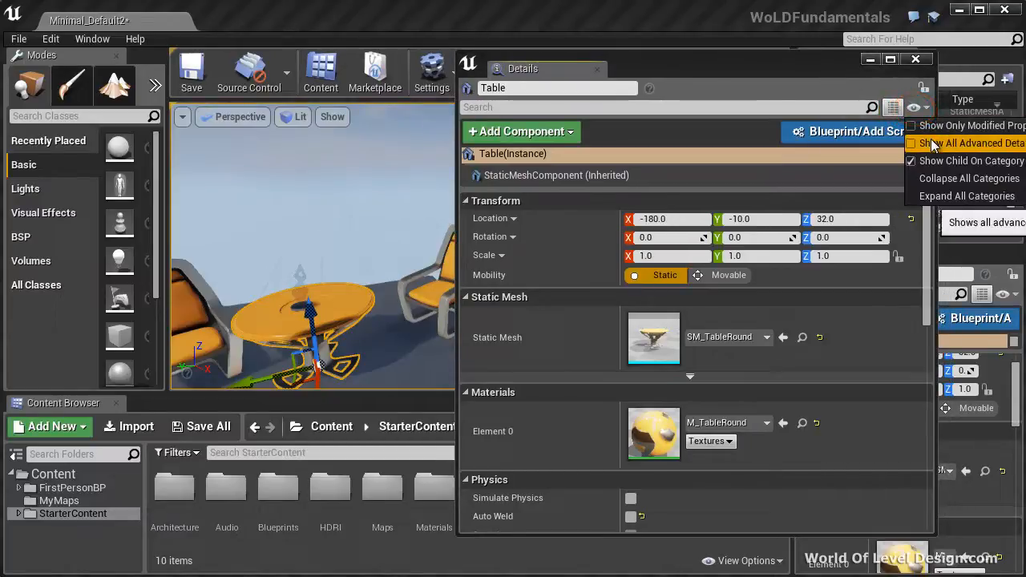
click(932, 143)
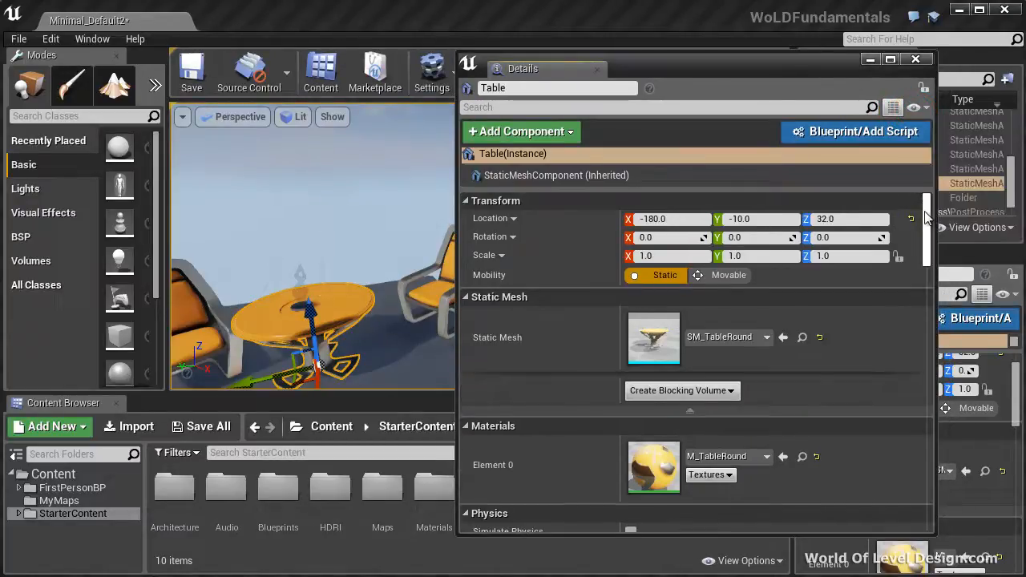
Review the table's advanced properties, then close the floating Details window and slightly widen the viewport
drag(925, 216, 926, 330)
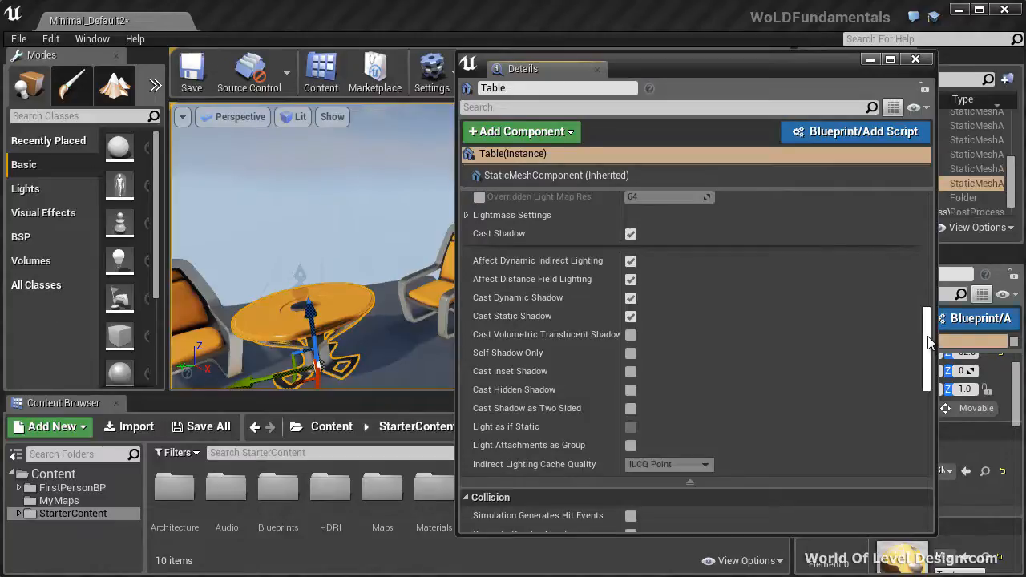
drag(928, 342, 928, 204)
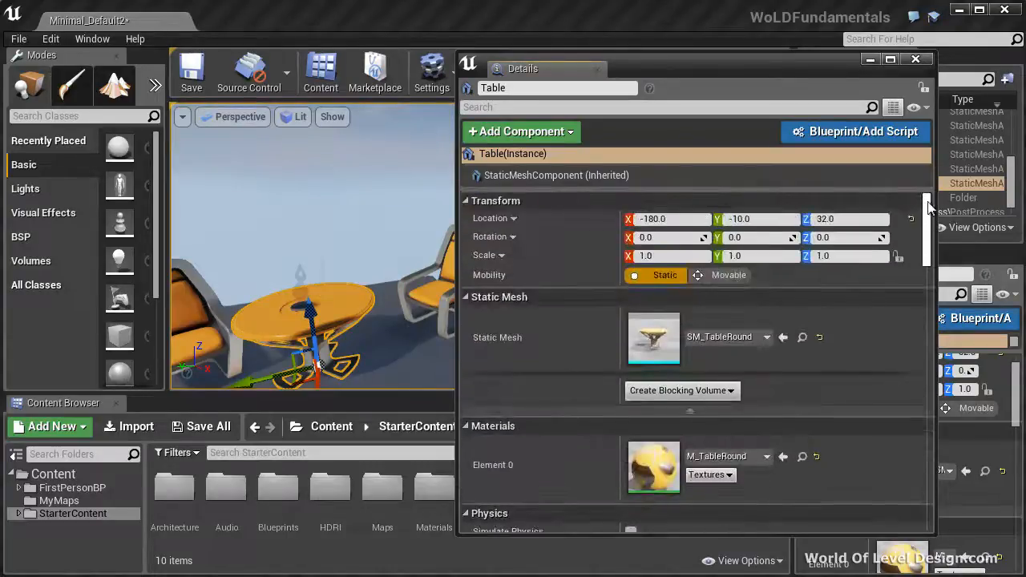
click(922, 61)
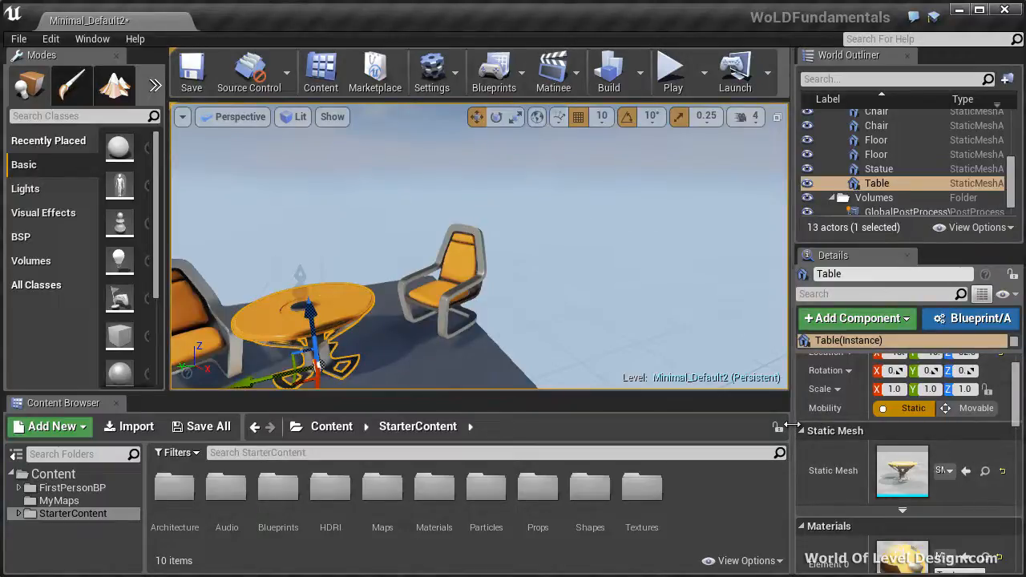
mouse_move(791, 426)
mouse_down()
mouse_move(677, 423)
mouse_move(797, 424)
mouse_up()
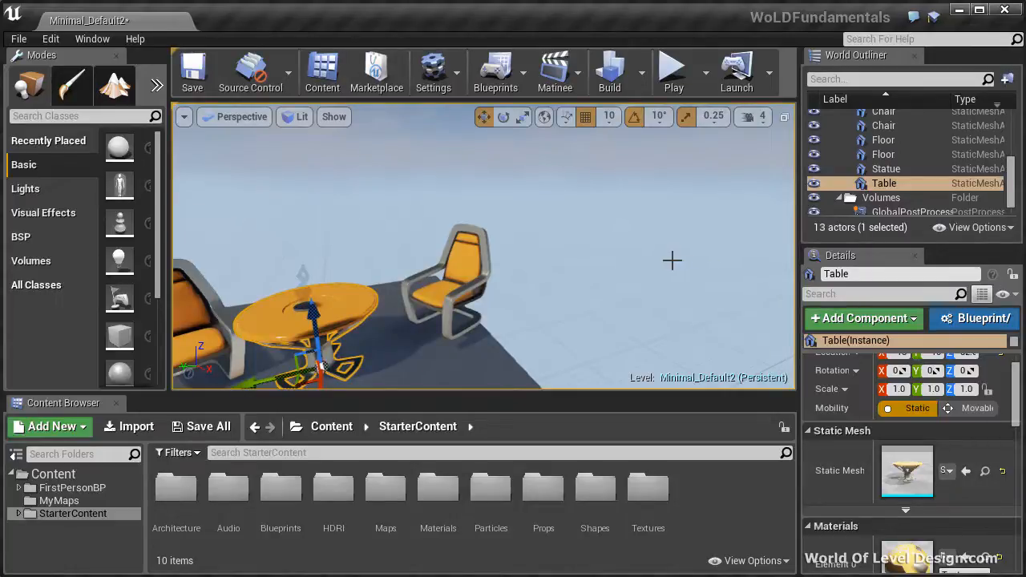
Select the chair beside the reflection sphere and then the floor under the furniture to compare their details
right_drag(672, 260, 471, 243)
key(s)
key(d)
click(471, 243)
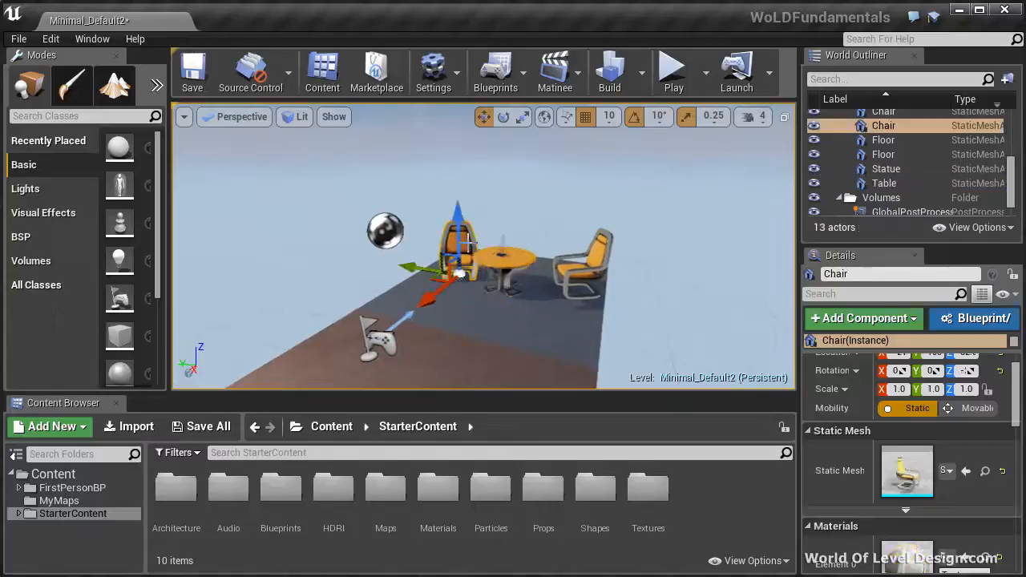
click(503, 330)
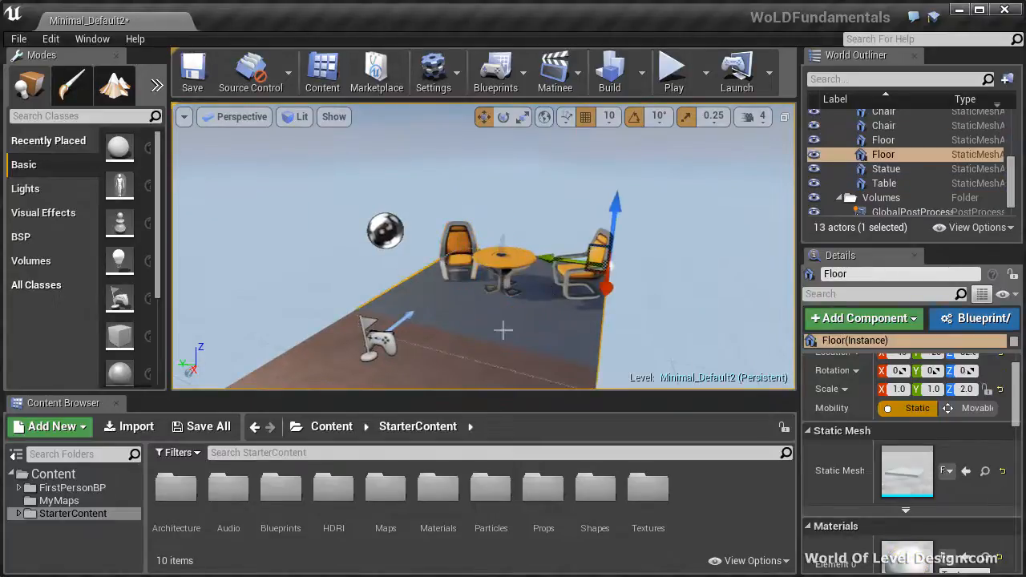
Select the sphere reflection capture and then the Player Start to examine the properties each actor type offers
right_drag(506, 348, 415, 277)
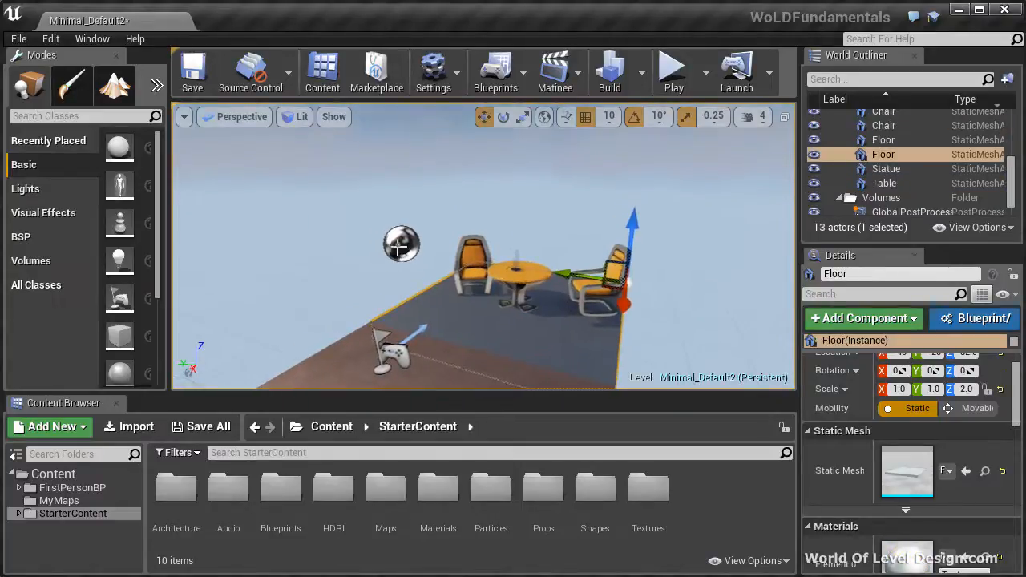
click(398, 249)
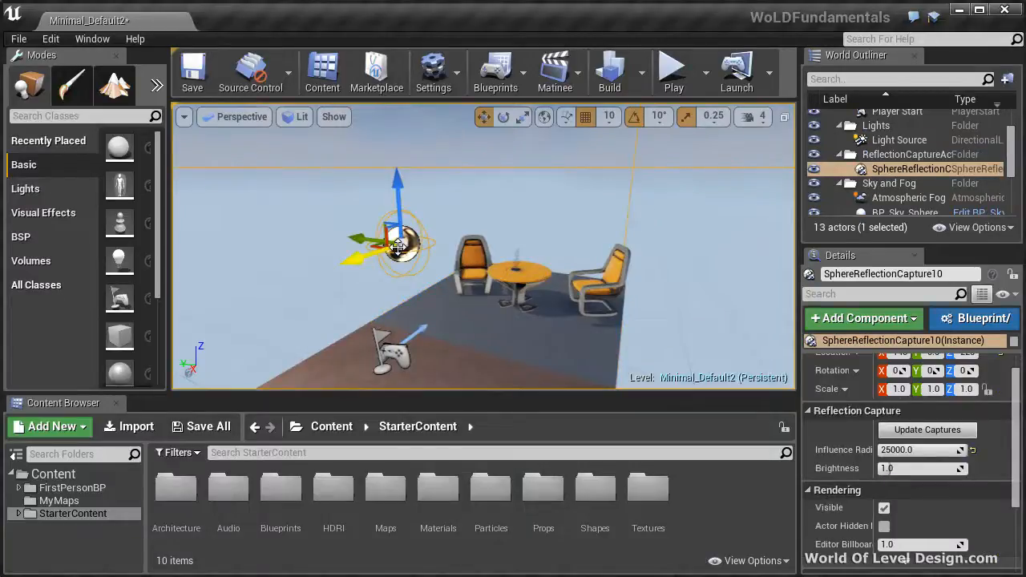
click(391, 354)
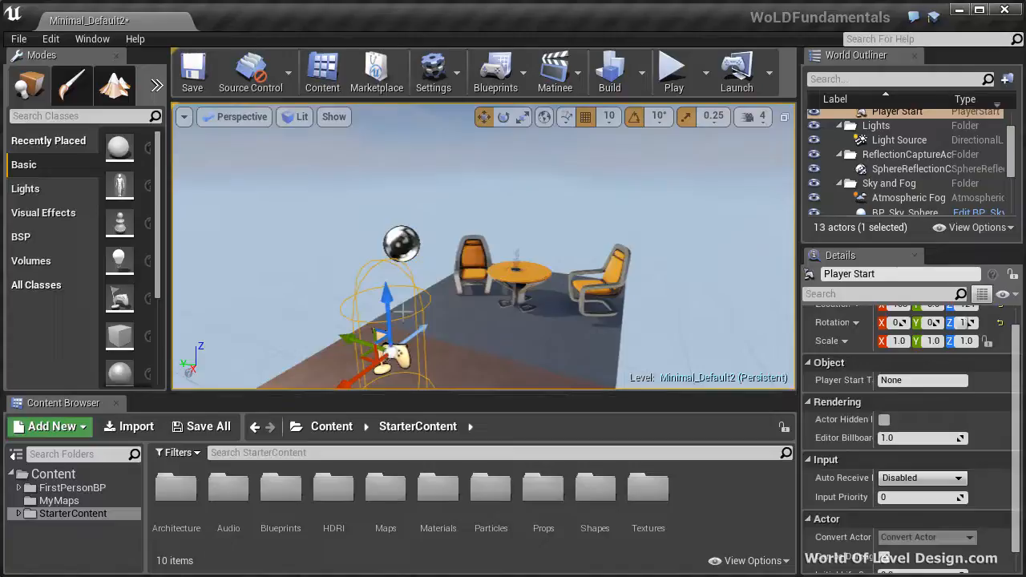
scroll(1013, 388, up, 1)
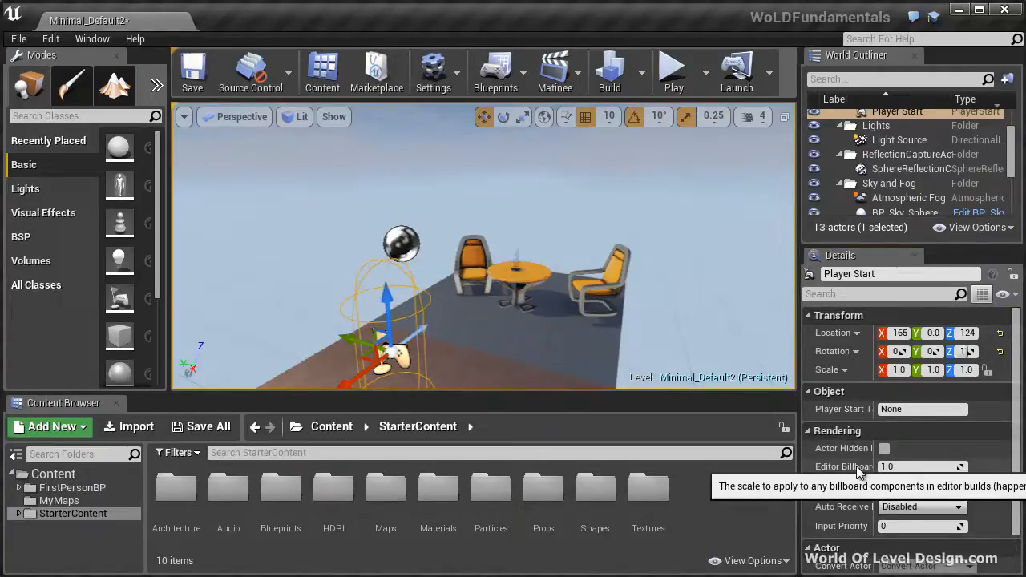
Select the Starter_Background_Cue ambient sound and then the Light Source, and examine the light's properties
right_drag(663, 350, 574, 312)
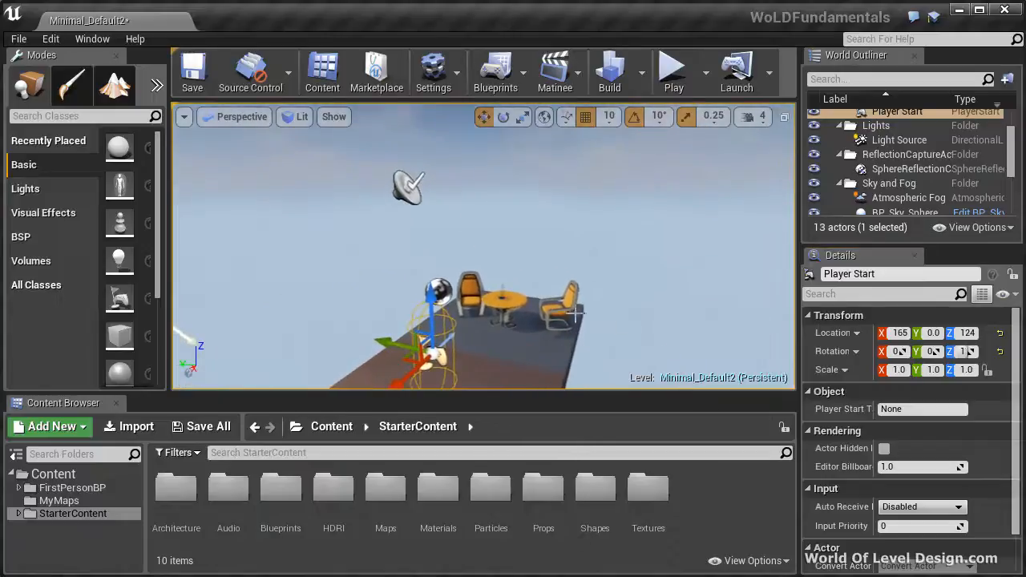
click(408, 190)
right_drag(538, 213, 401, 212)
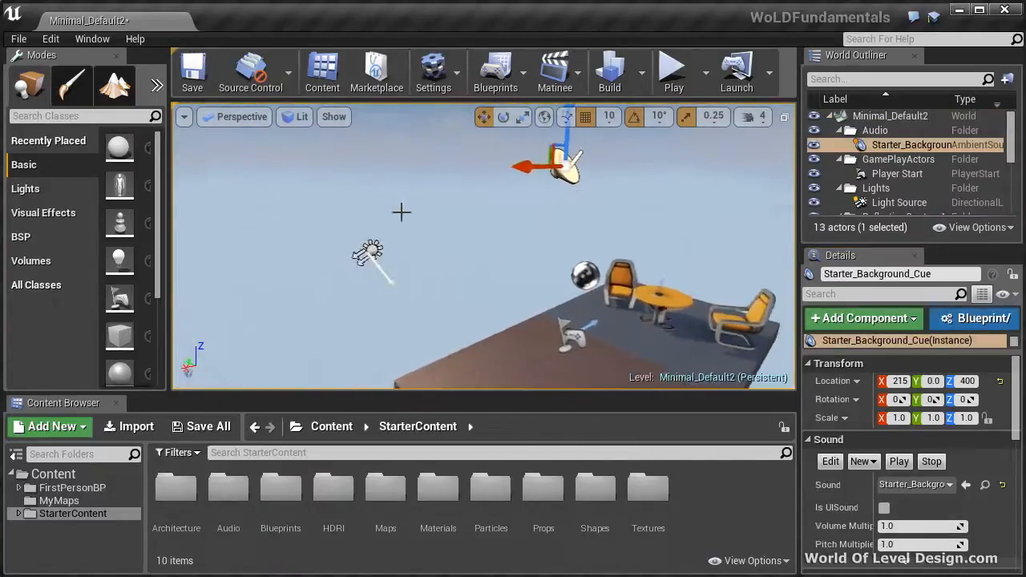
click(367, 250)
scroll(922, 464, down, 3)
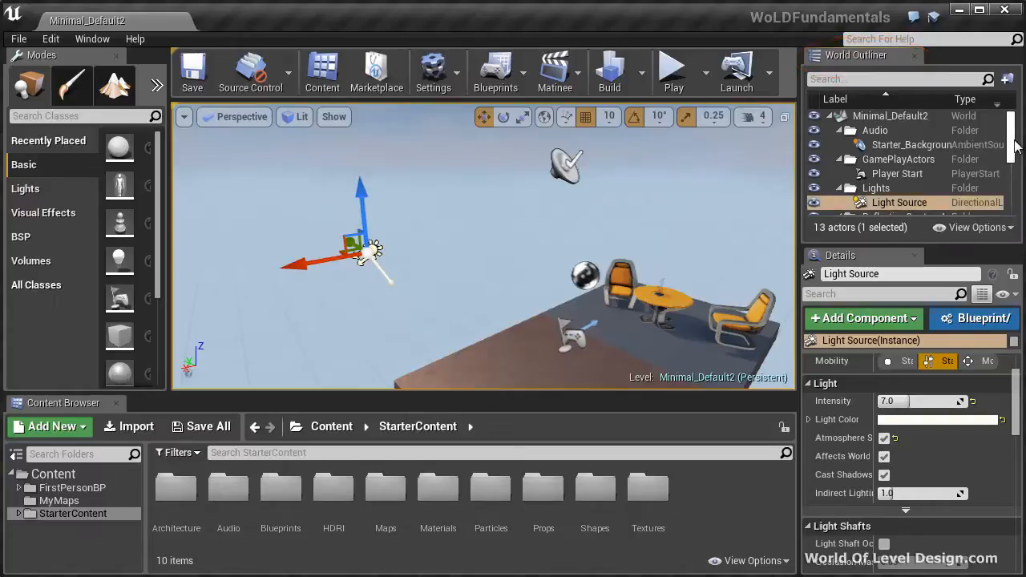
Select the chair, reflection sphere, ambient sound and Player Start in the viewport, ending on the chair, to locate each in the World Outliner
mouse_move(1013, 145)
mouse_down()
mouse_move(1009, 205)
mouse_move(1012, 149)
mouse_up()
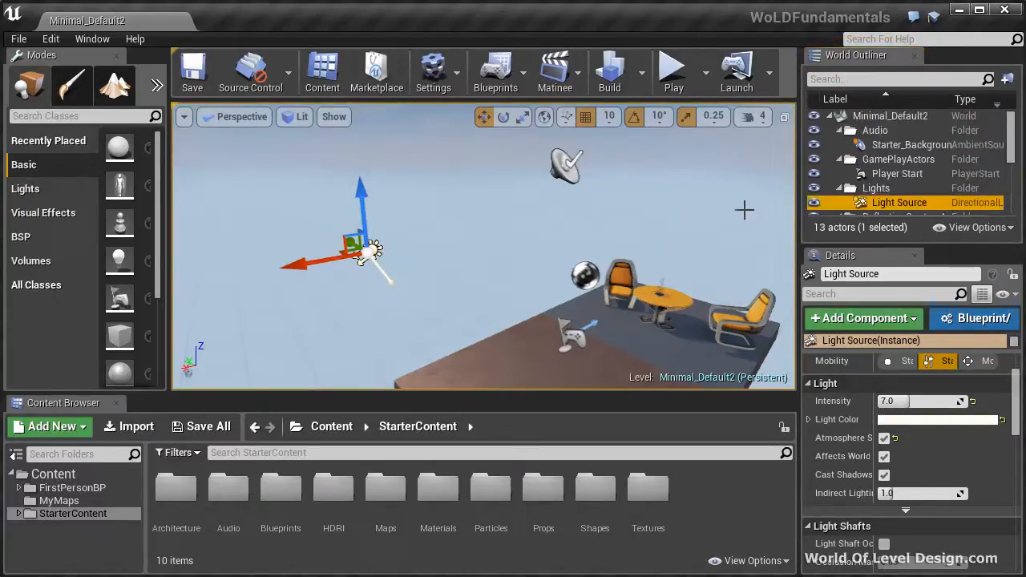
click(624, 273)
right_drag(534, 291, 642, 308)
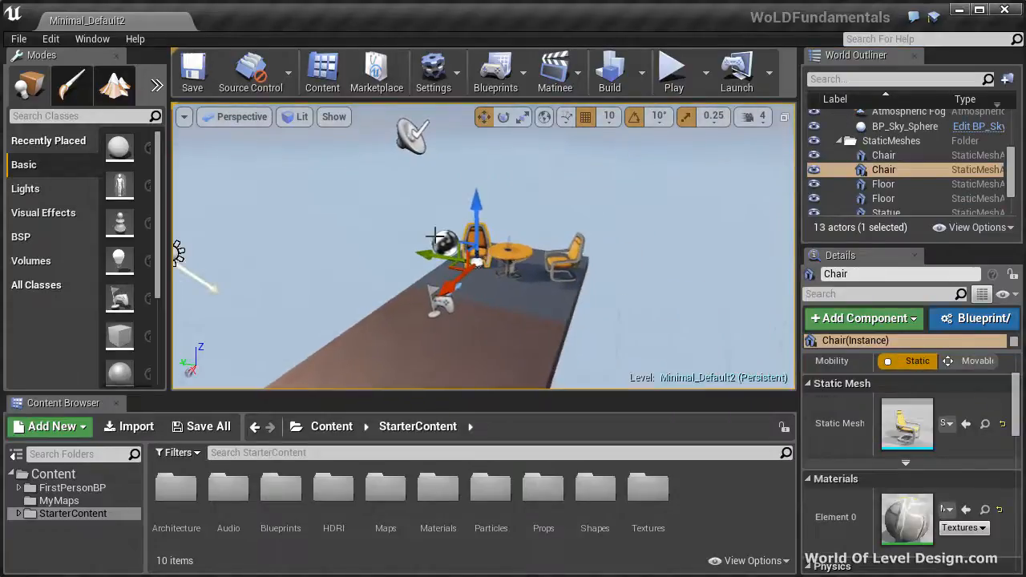
click(440, 238)
click(413, 138)
middle_drag(416, 142, 418, 164)
click(448, 329)
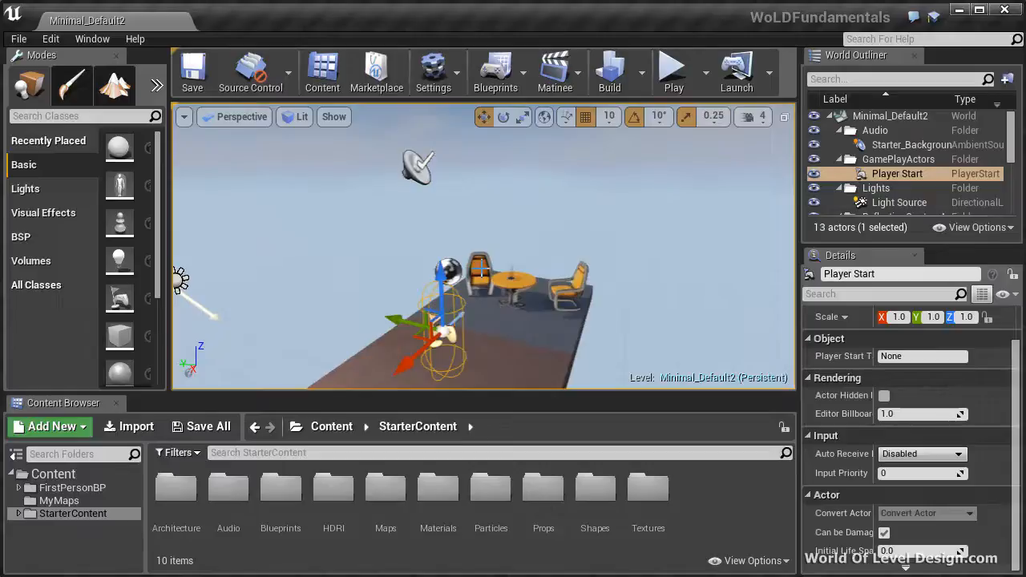
click(481, 269)
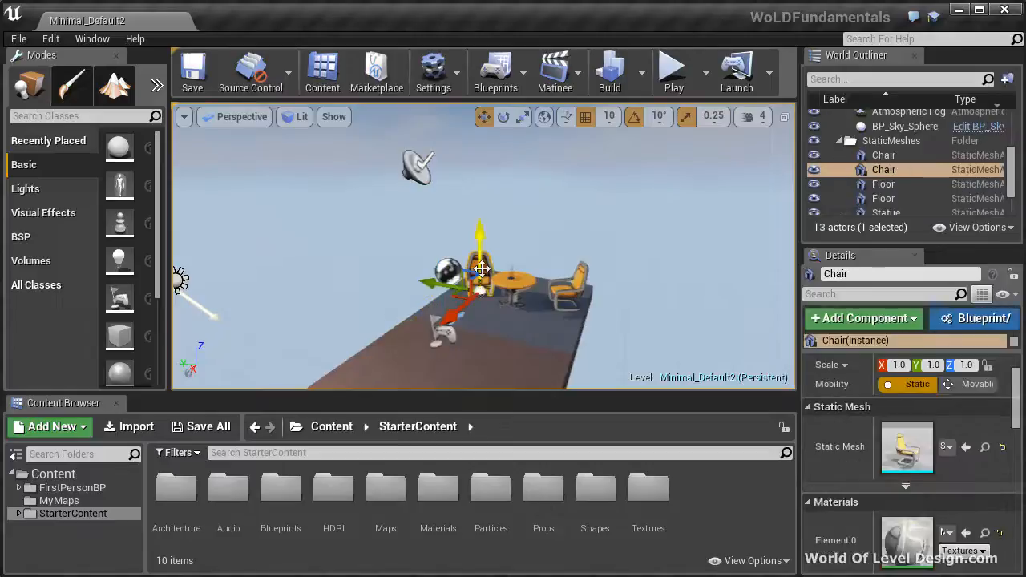
Select the chair, the SphereReflectionCapture and finally the Light Source from the World Outliner, and bring the light into view
click(885, 170)
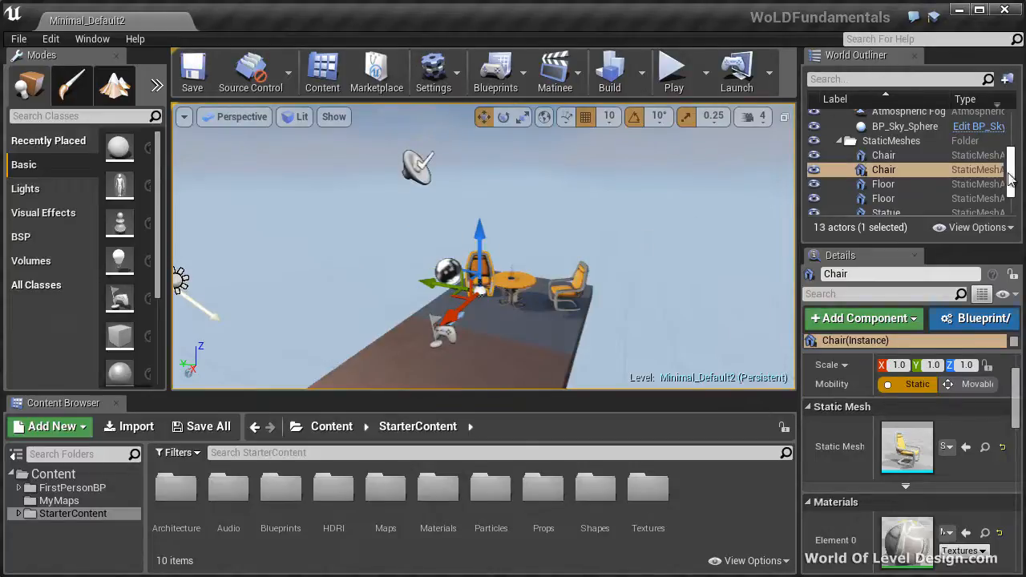
scroll(1011, 186, down, 3)
scroll(1013, 189, down, 2)
scroll(1011, 185, up, 7)
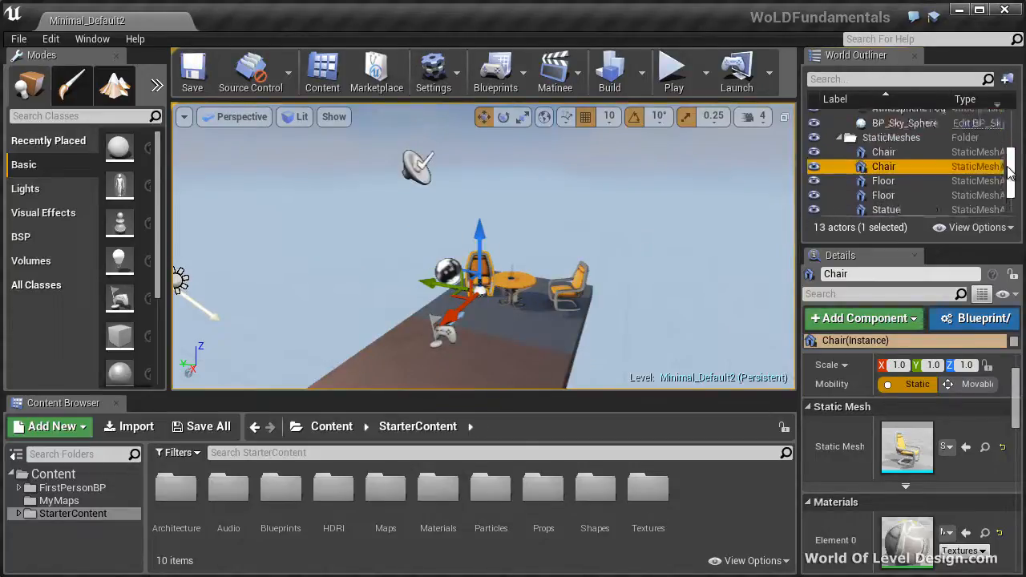
click(907, 172)
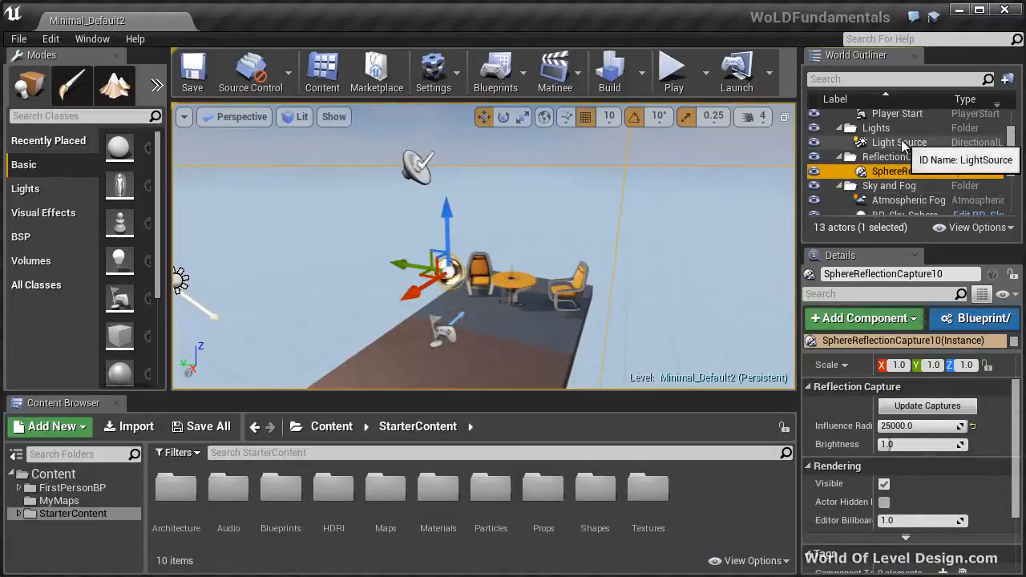
click(901, 143)
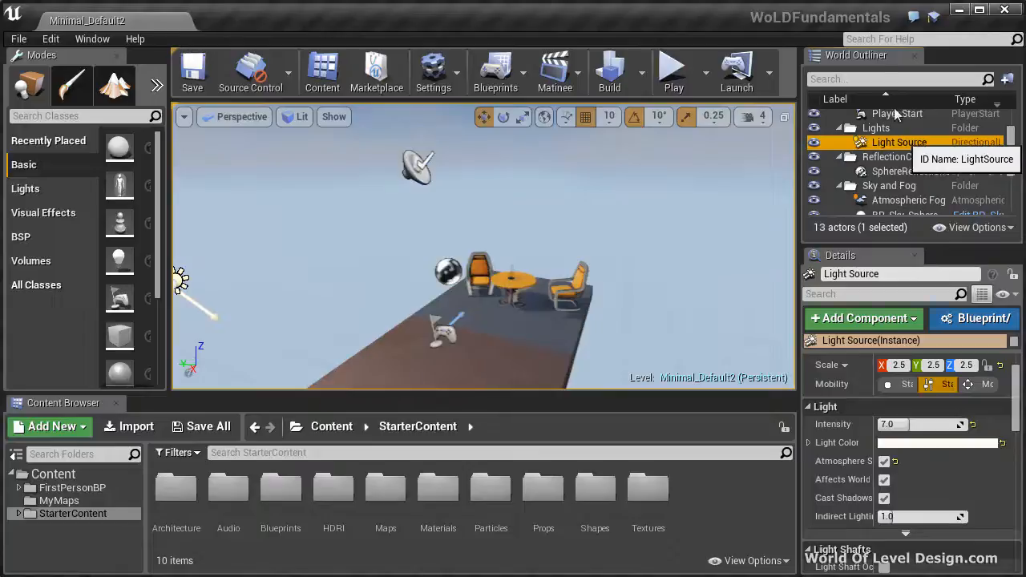
key(f)
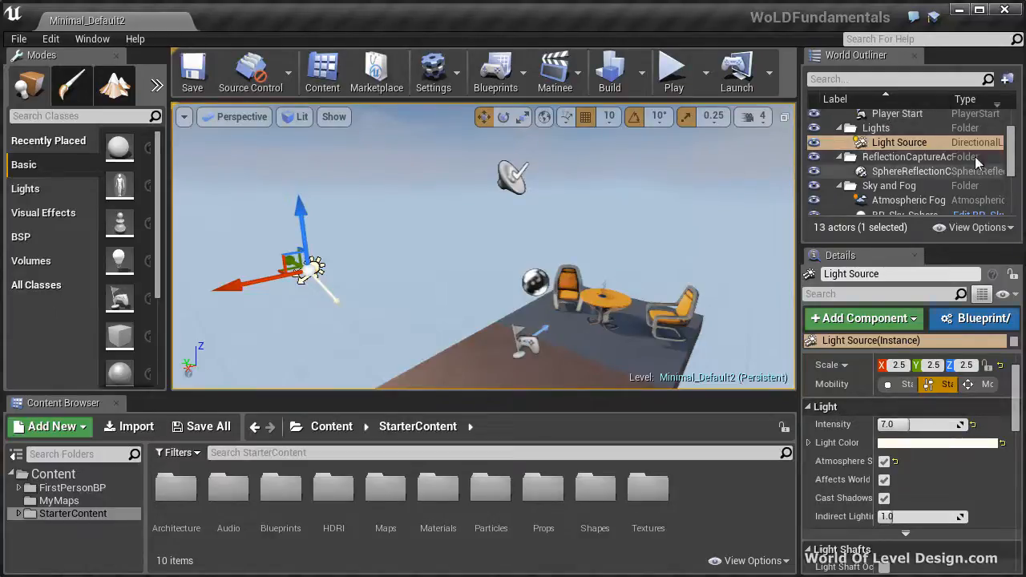
Search the World Outliner for "playe" and select the Player Start actor
drag(1010, 149, 1012, 131)
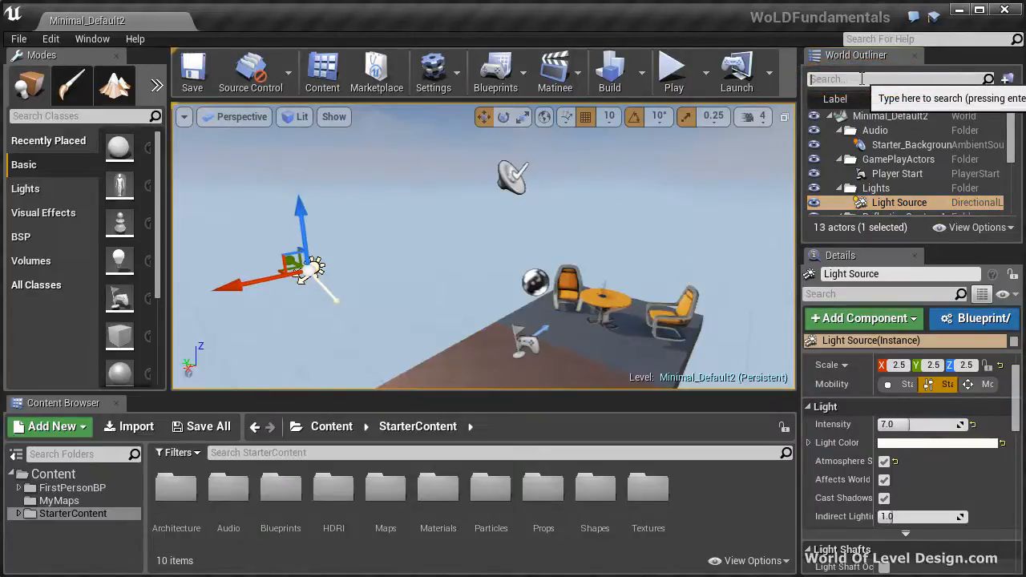
click(861, 79)
text(playe)
click(895, 145)
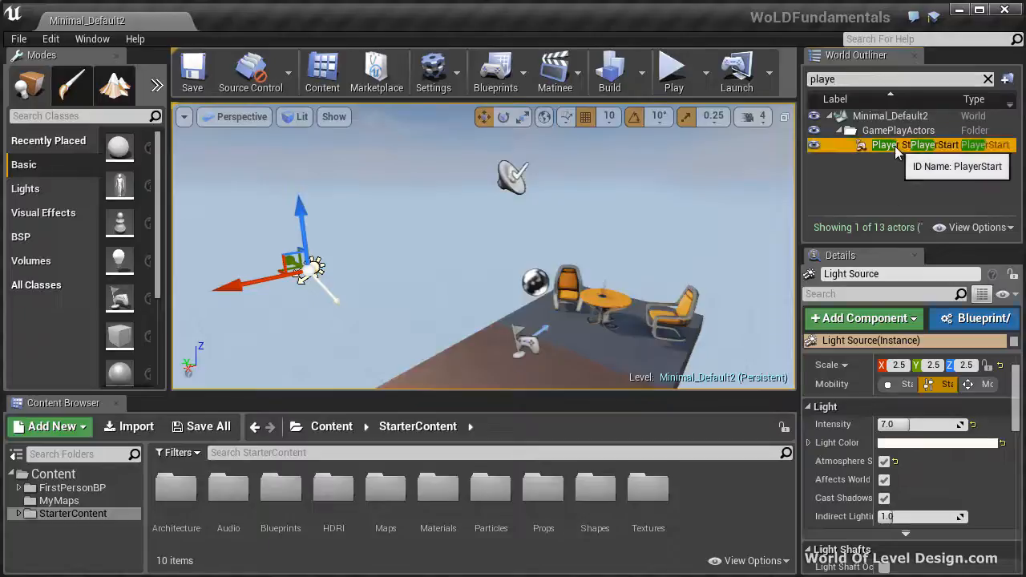
Search the World Outliner for "chair", select each chair in turn, and focus the view on the first one
click(852, 79)
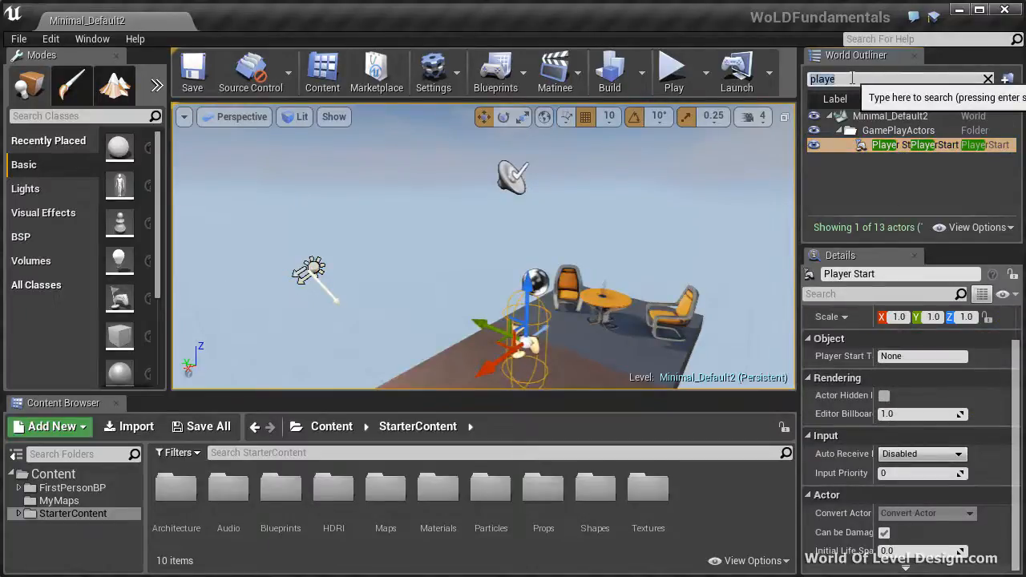
text(chair)
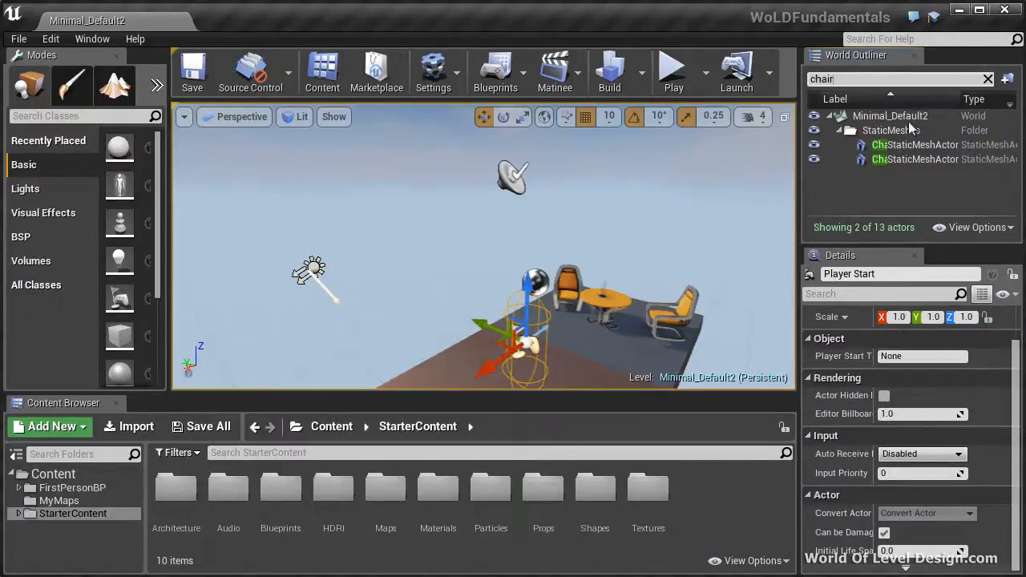
click(891, 145)
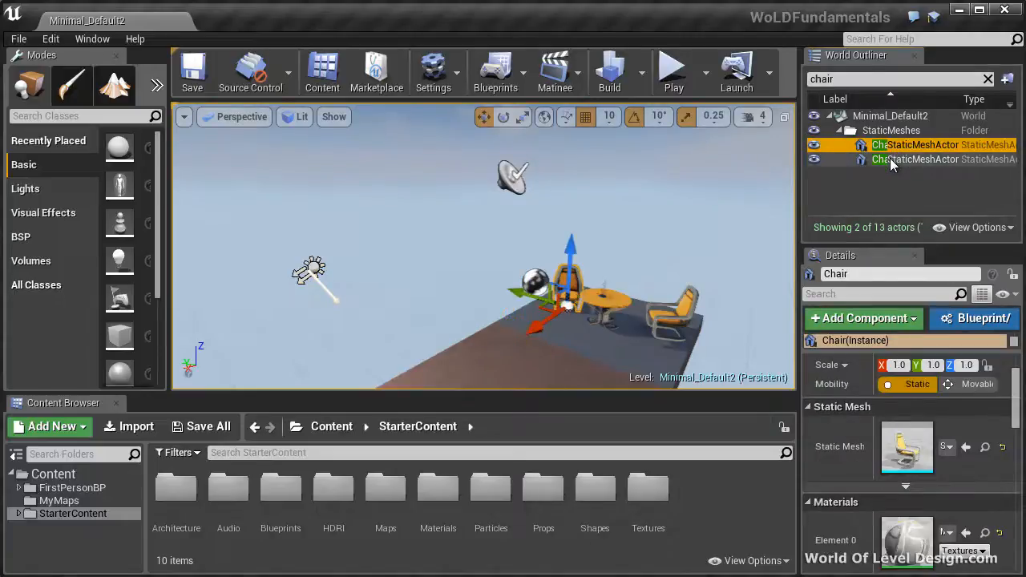
click(890, 158)
double_click(896, 149)
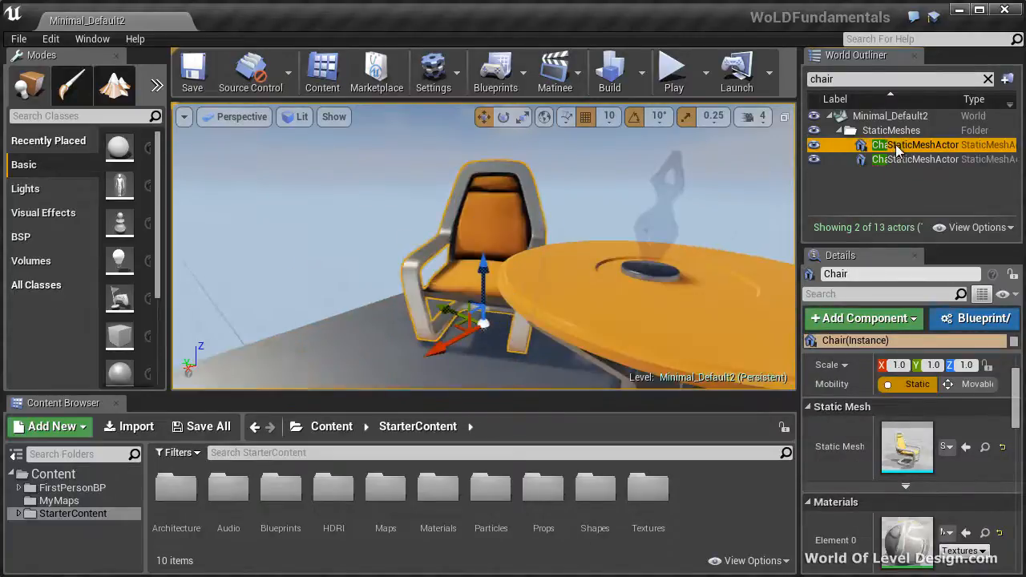
Clear the World Outliner search and focus the view on Player Start, Light Source and finally Starter_Background_Cue
click(987, 79)
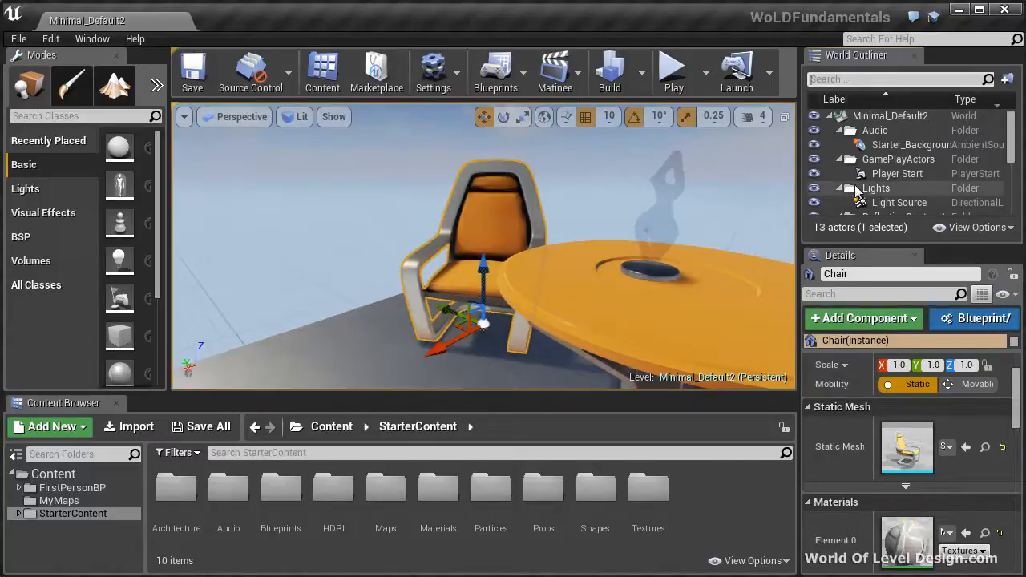
double_click(896, 173)
double_click(879, 205)
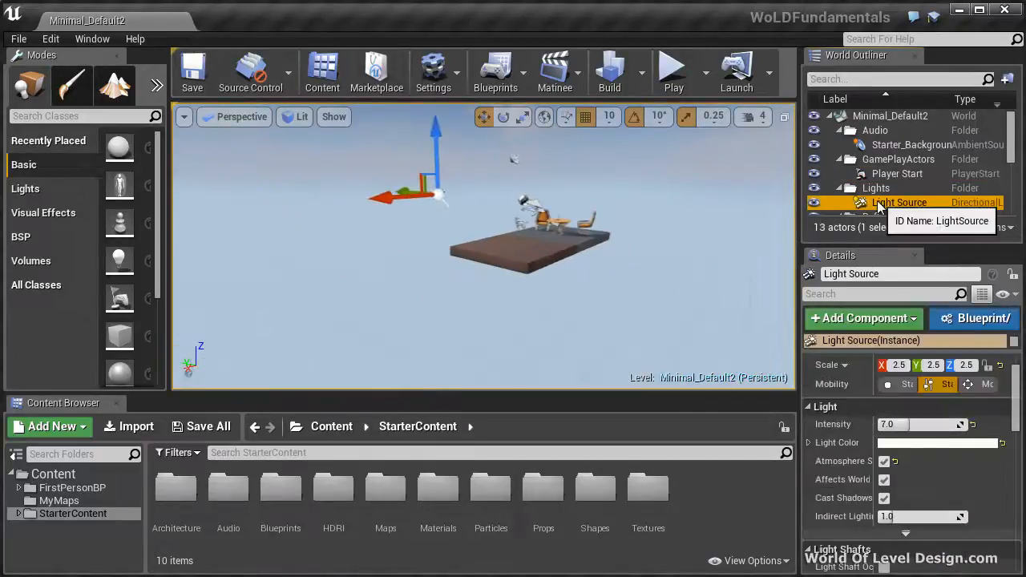
double_click(885, 147)
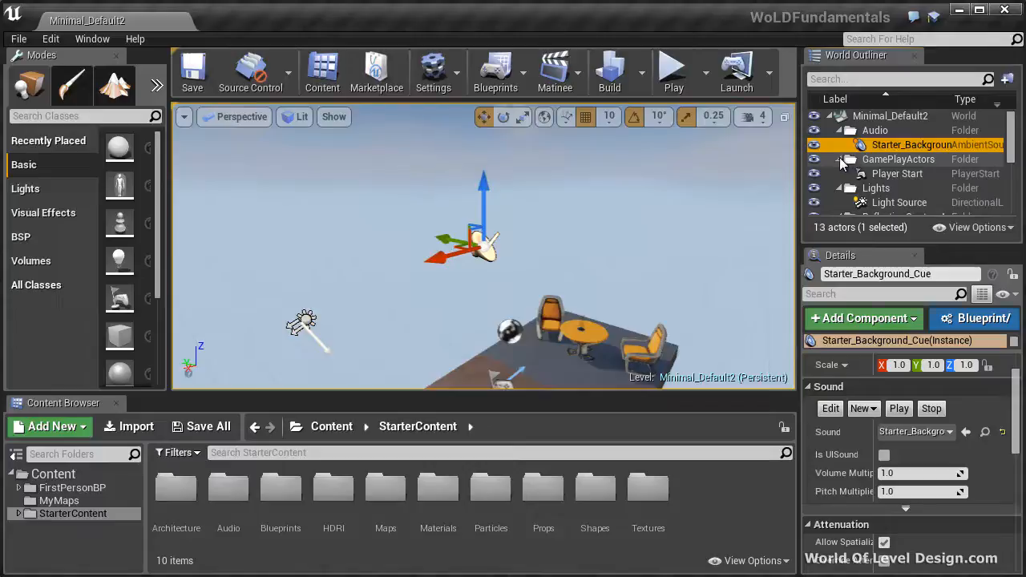
Collapse the GamePlayActors, Lights, reflection capture, and Sky and Fog folders in the World Outliner
click(838, 159)
click(838, 174)
click(838, 189)
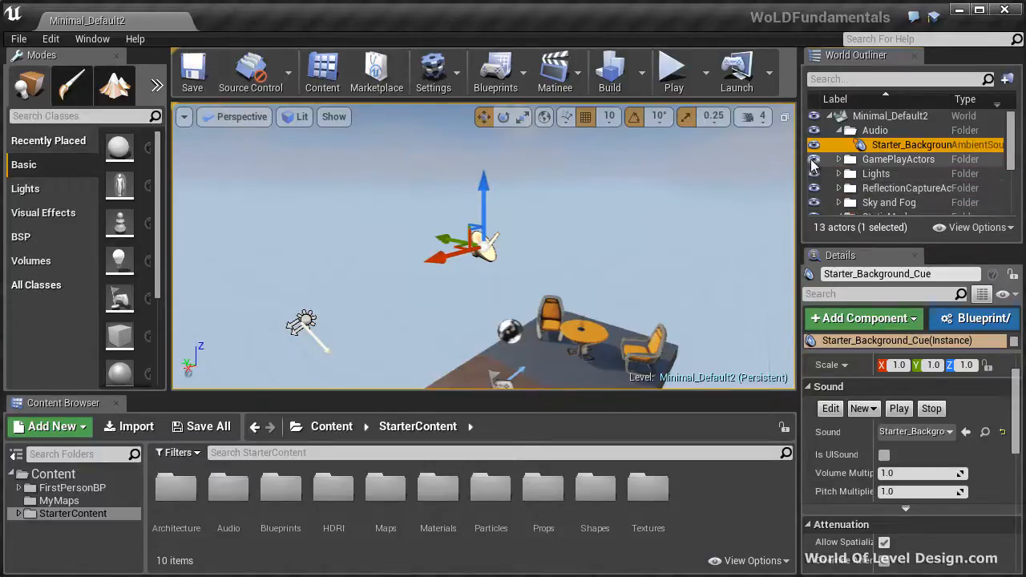
Hide and show again the GamePlayActors, Lights and reflection capture folders, one after another
click(813, 159)
click(812, 160)
click(813, 174)
click(813, 174)
click(813, 188)
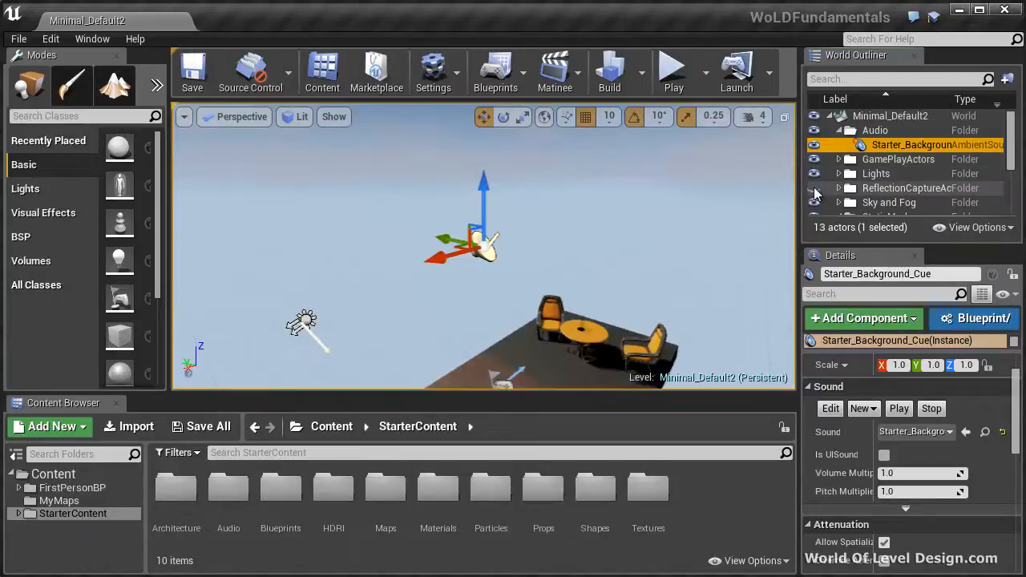
click(813, 188)
Hide the Starter_Background_Cue sound, and switch the visibility of the whole Minimal_Default2 level off and on again
click(813, 145)
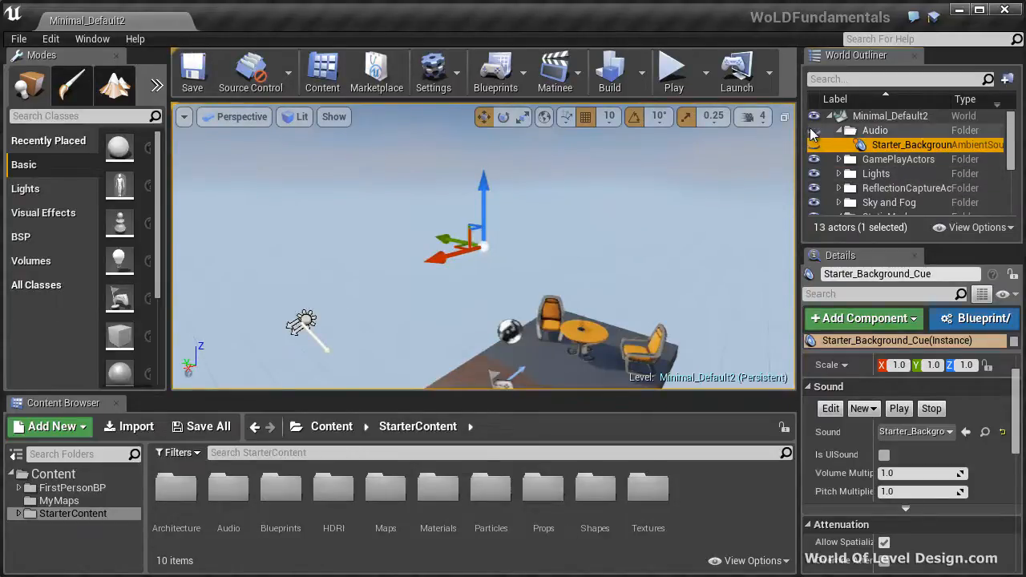
click(813, 116)
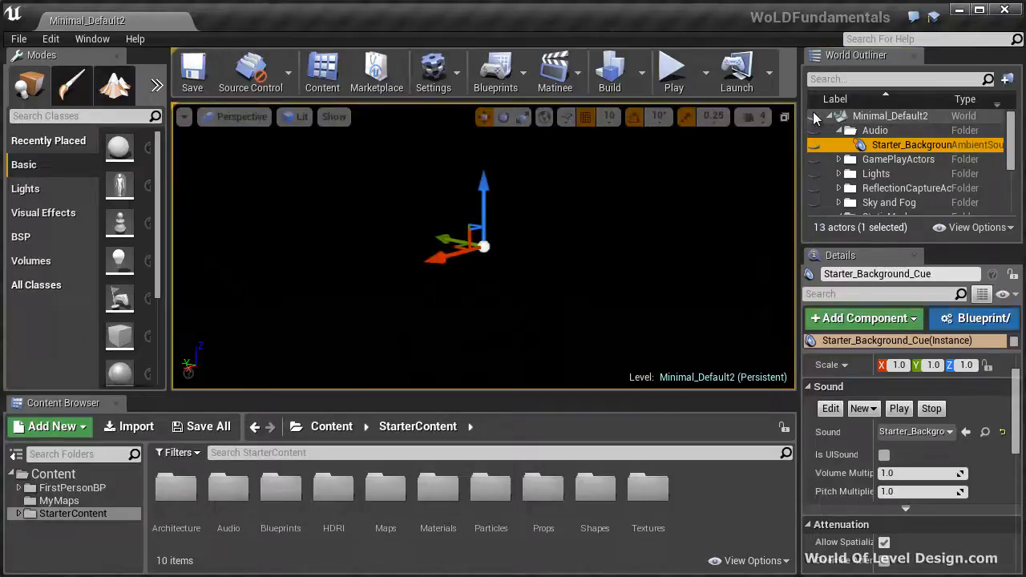
click(814, 116)
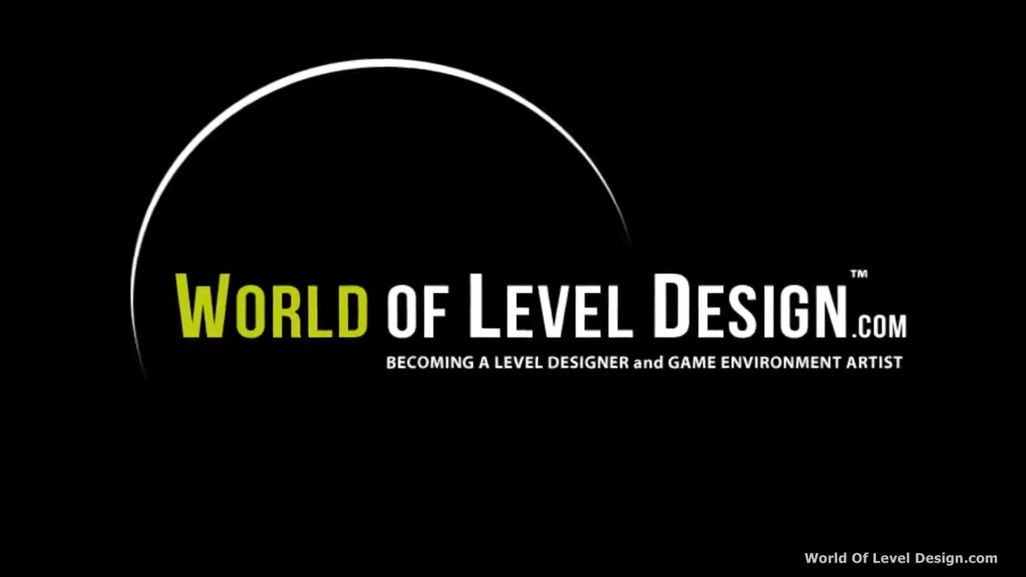